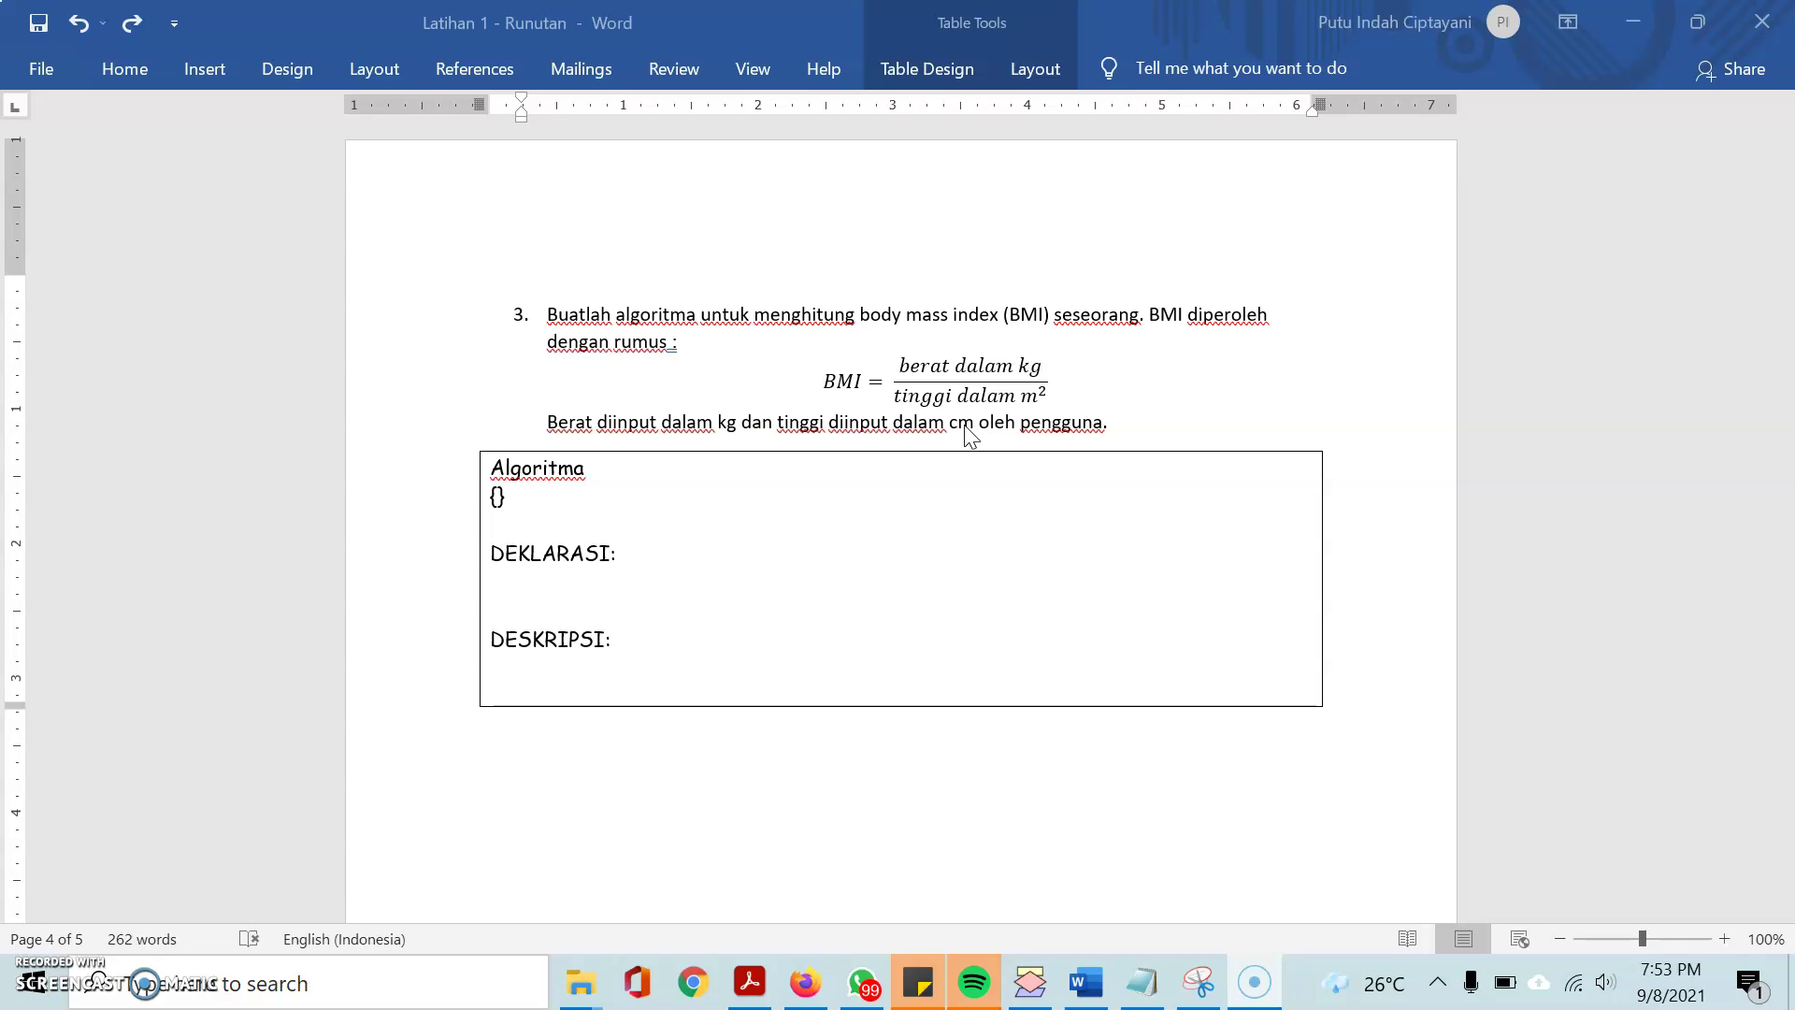
# Below the BMI problem text, add an "Analisa" heading followed by the line "Input : beratKg, tinggiCm"
pyautogui.click(1137, 430)
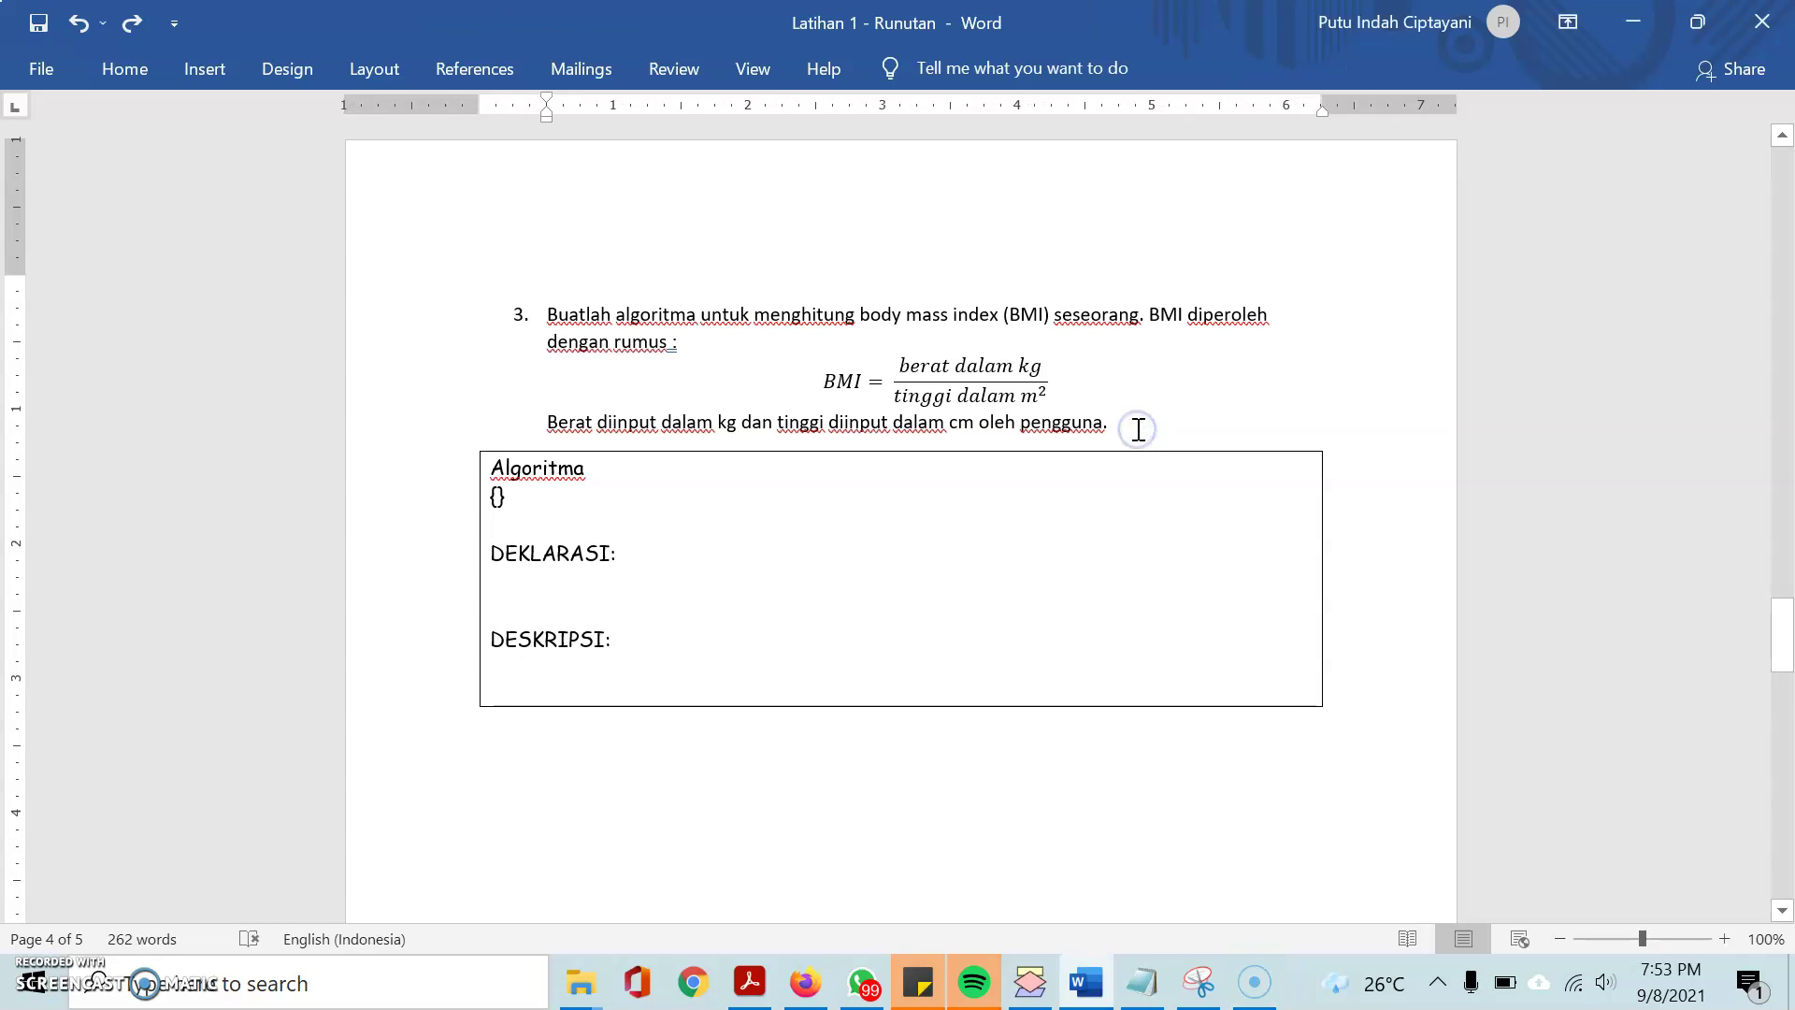
pyautogui.press('Return')
pyautogui.press('Return')
pyautogui.write('Analisa')
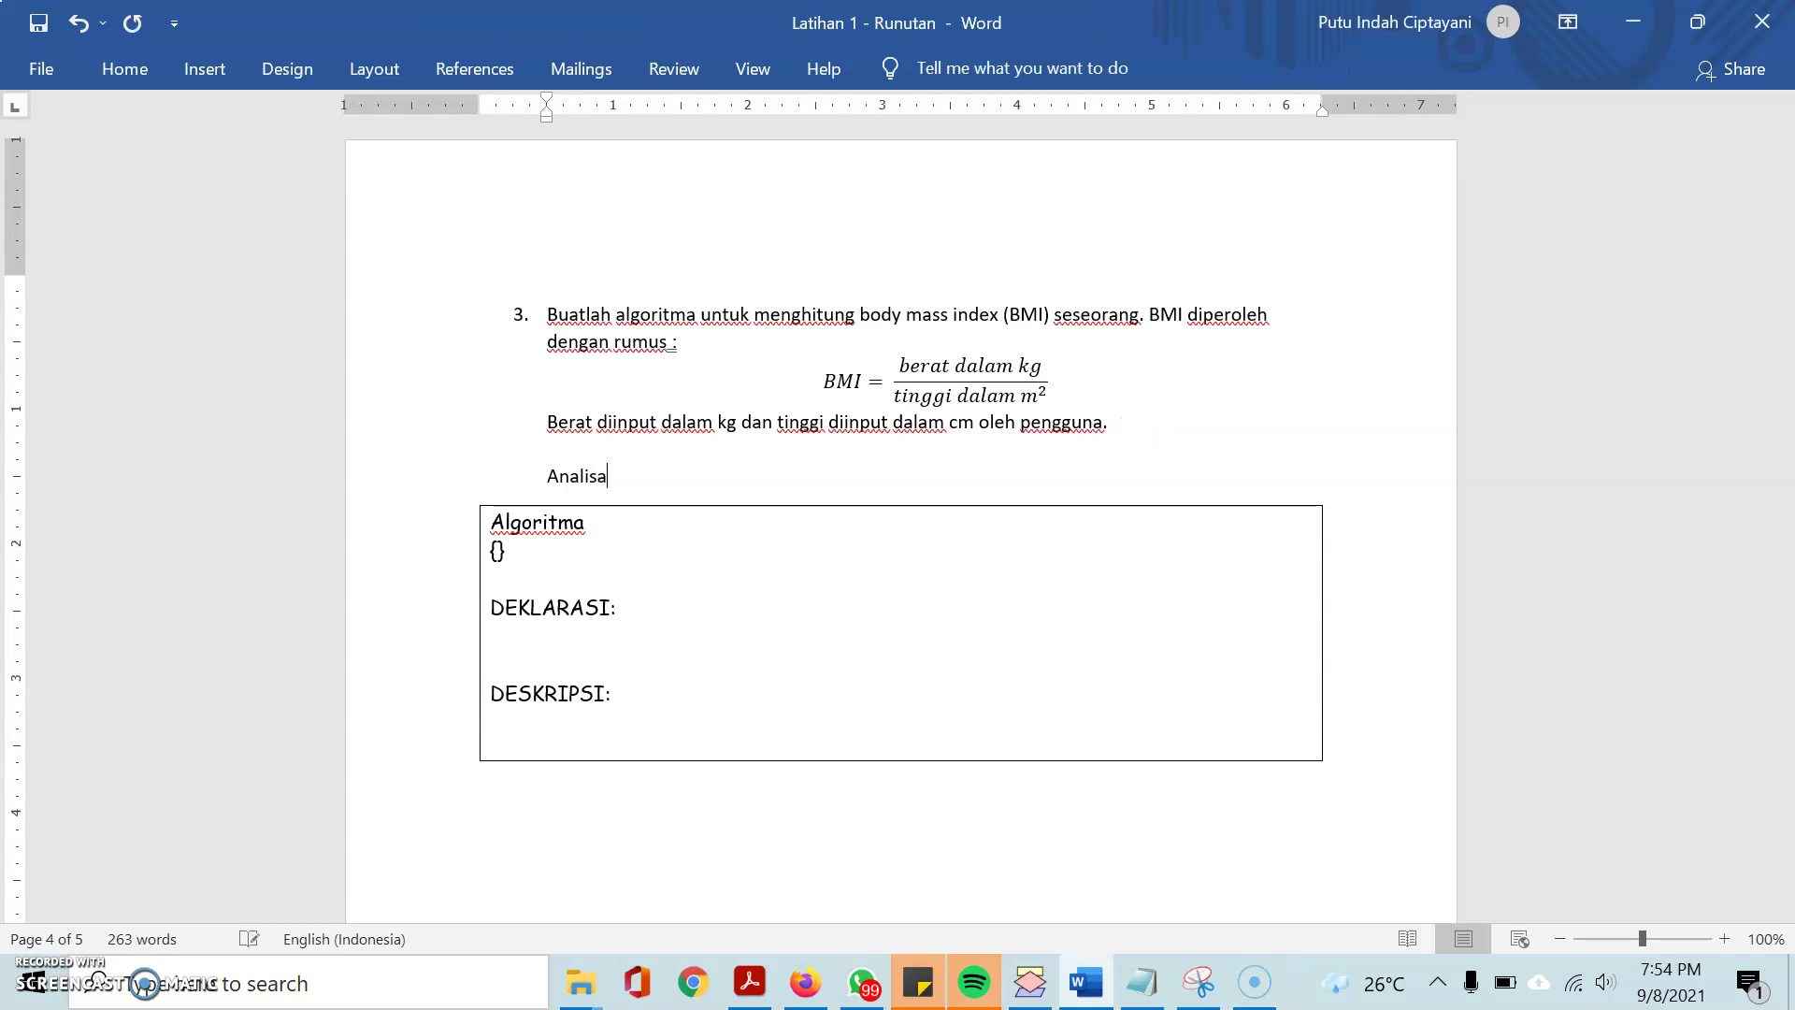
pyautogui.press('Return')
pyautogui.write('In')
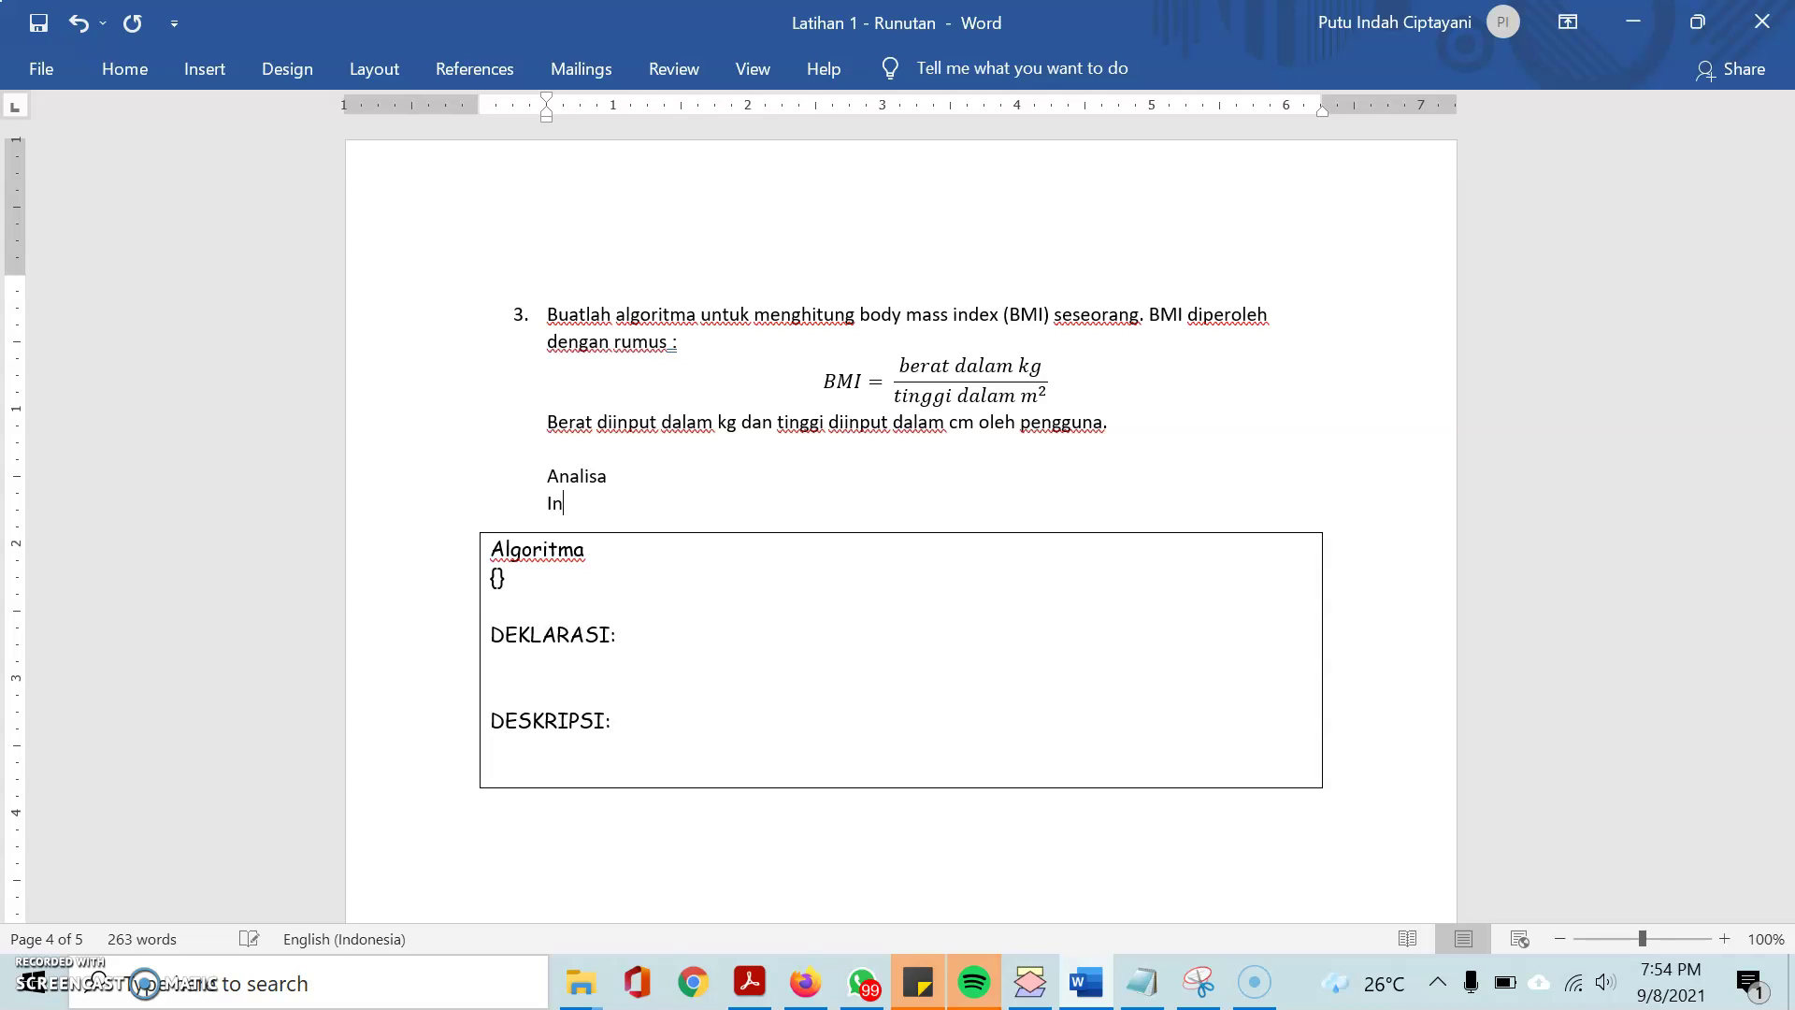
pyautogui.write('put : beratKg, tinggiCm')
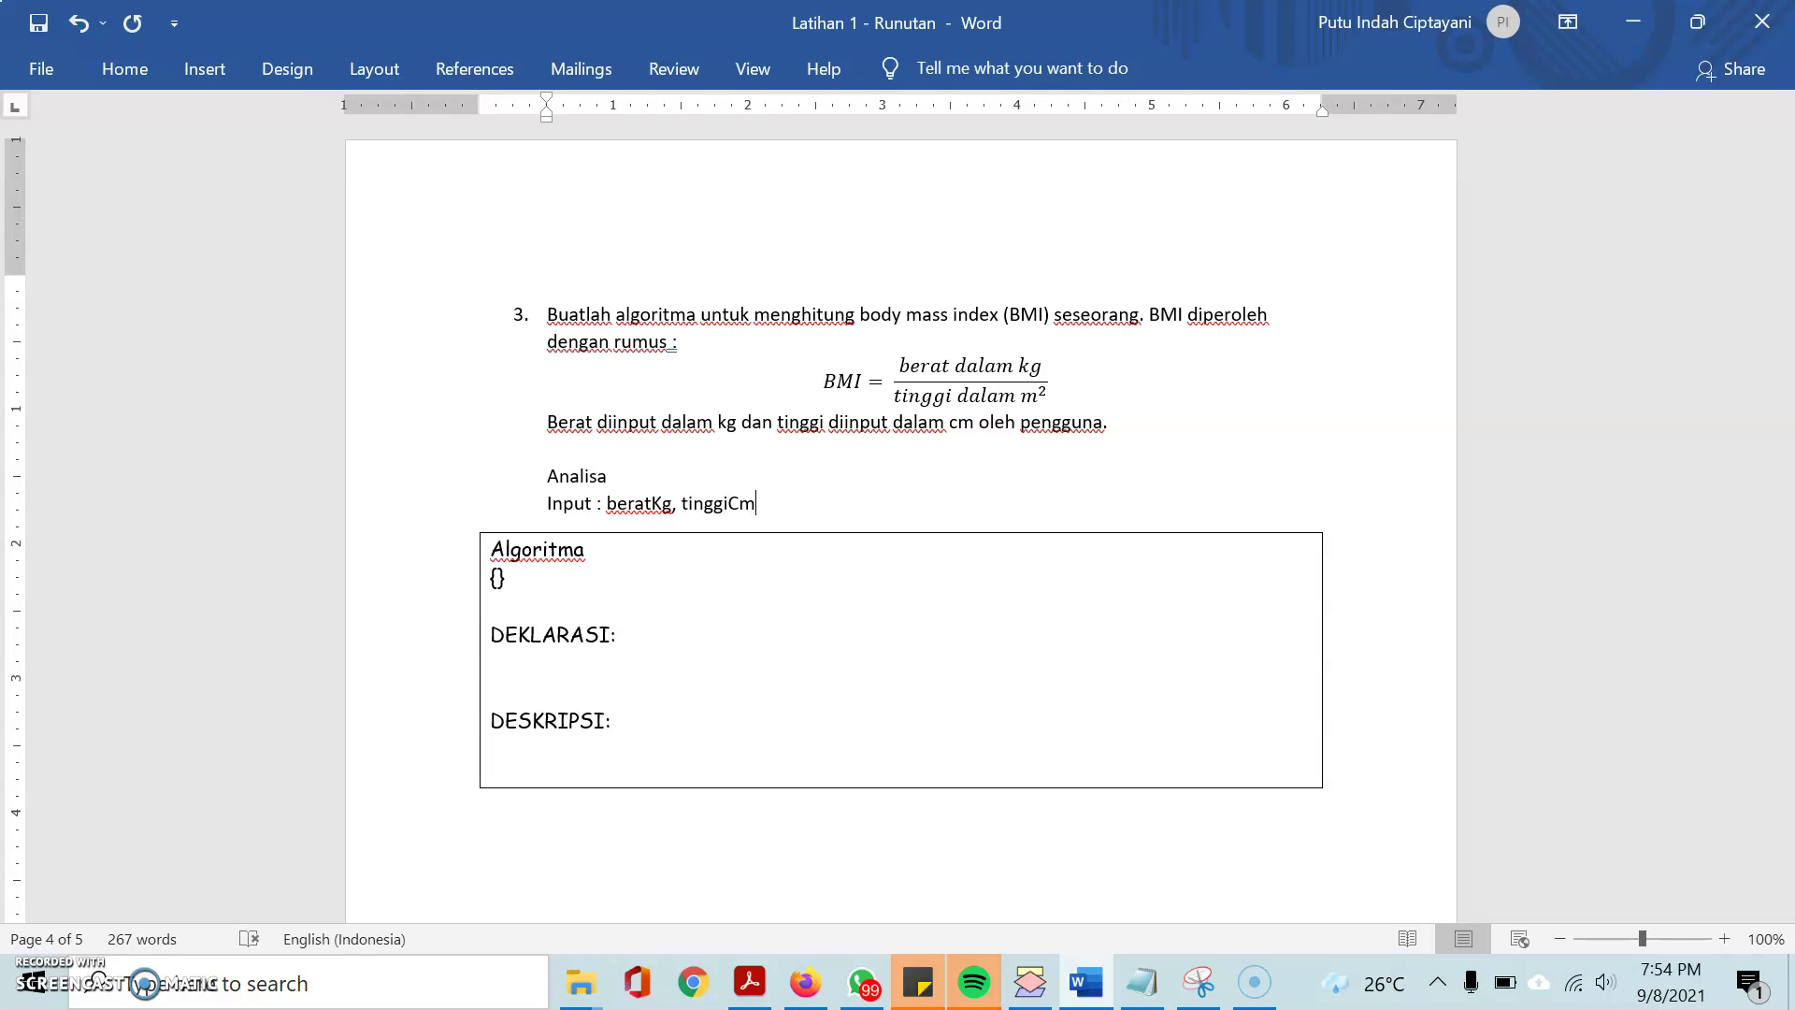
# Add the line "Output : bmi" to the analysis, followed by a line reading "Proses : tinggiM ="
pyautogui.press('Return')
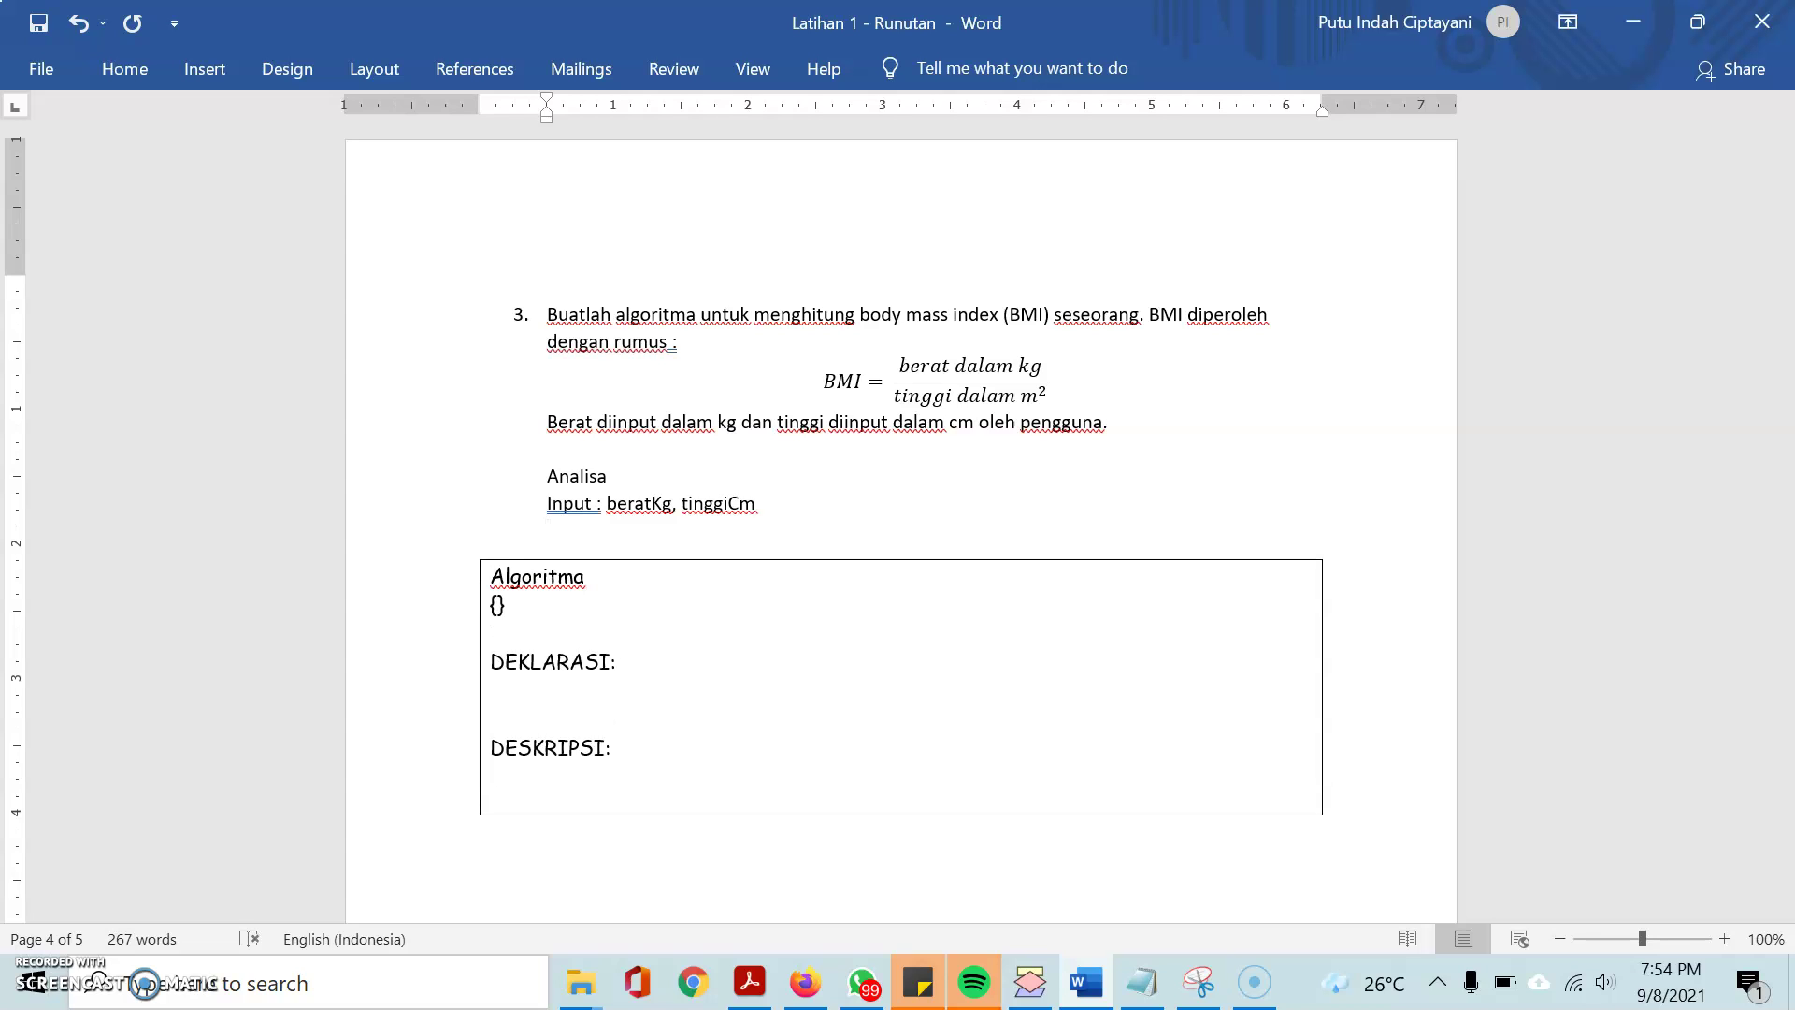
pyautogui.write('Output : bmi')
pyautogui.press('Return')
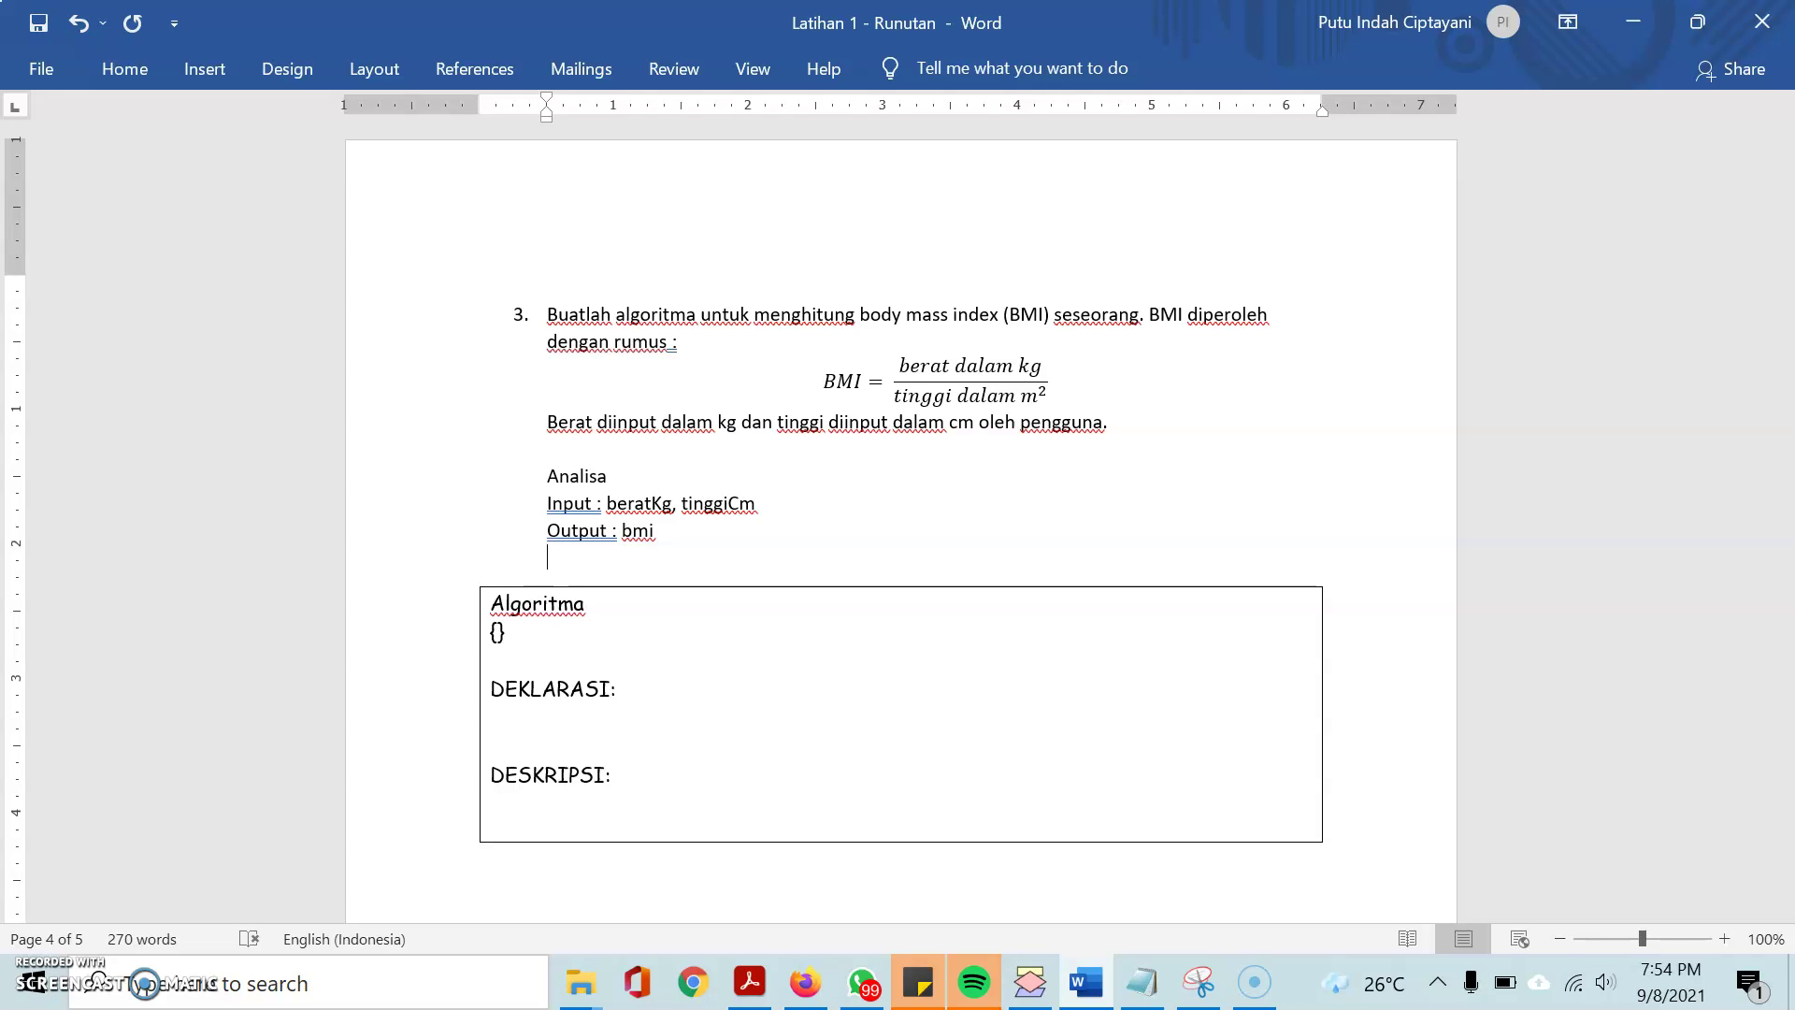
pyautogui.write('Proses :')
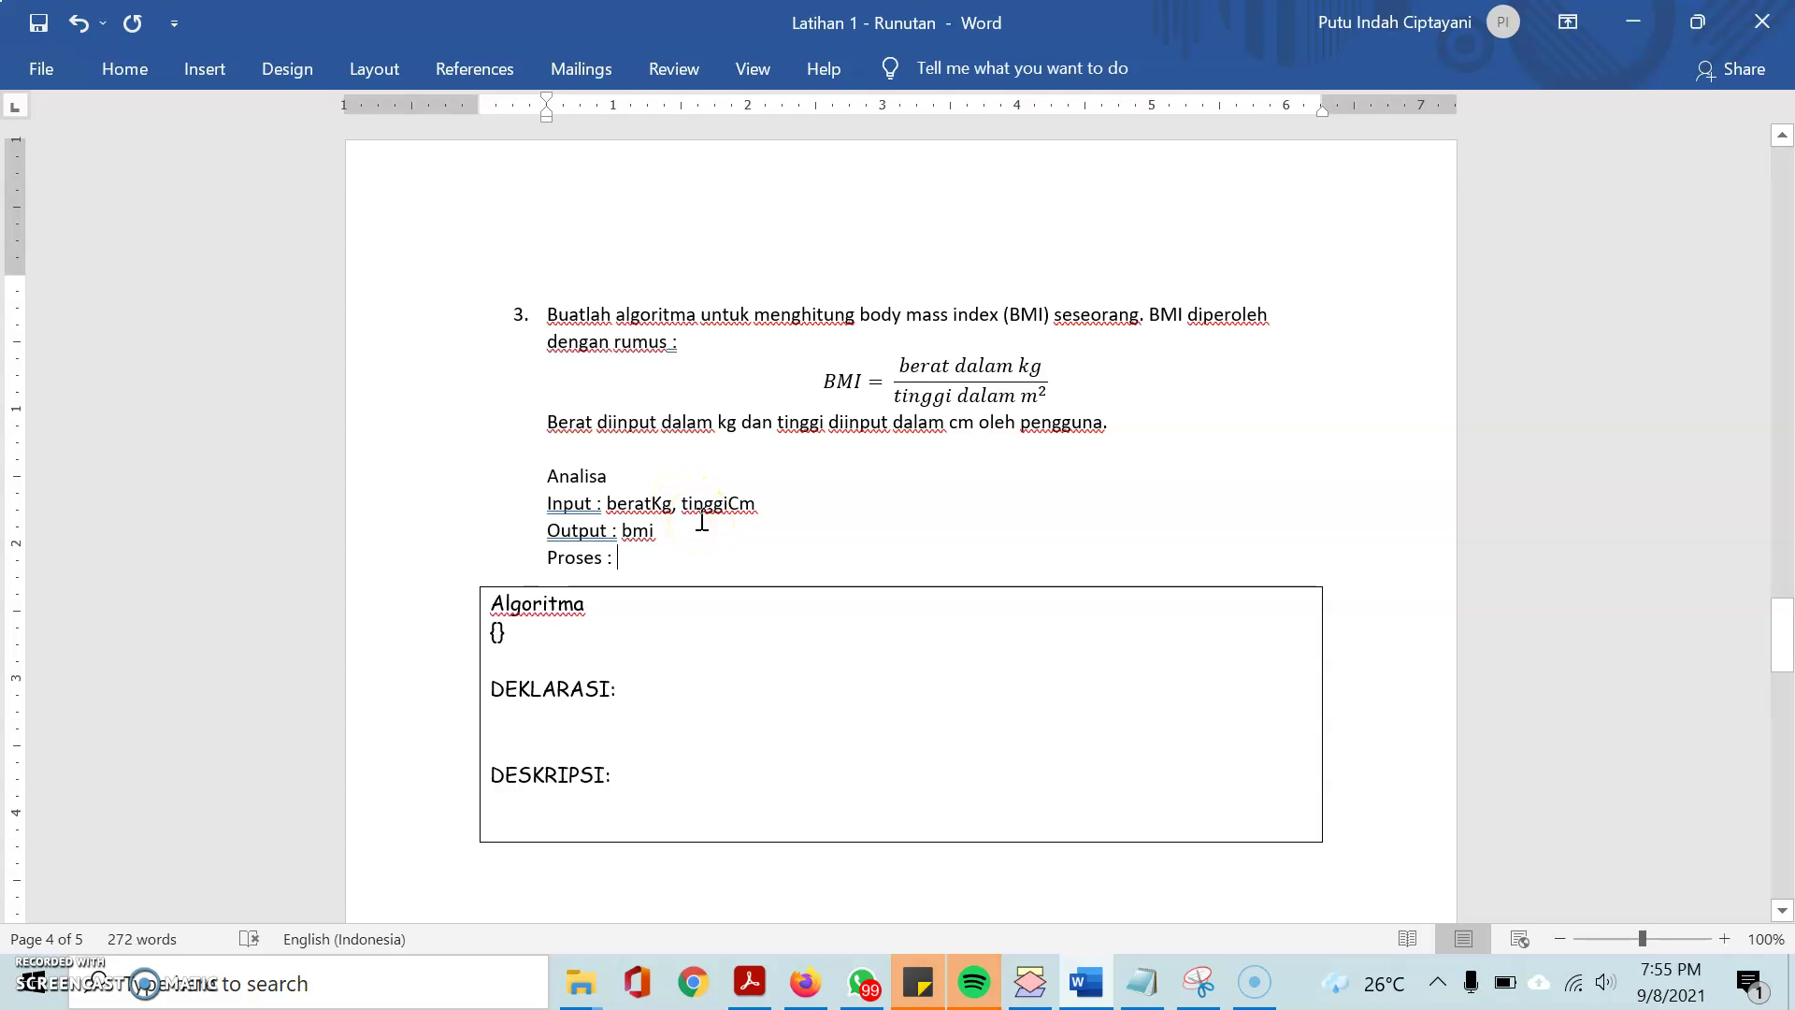
pyautogui.write('tinggi')
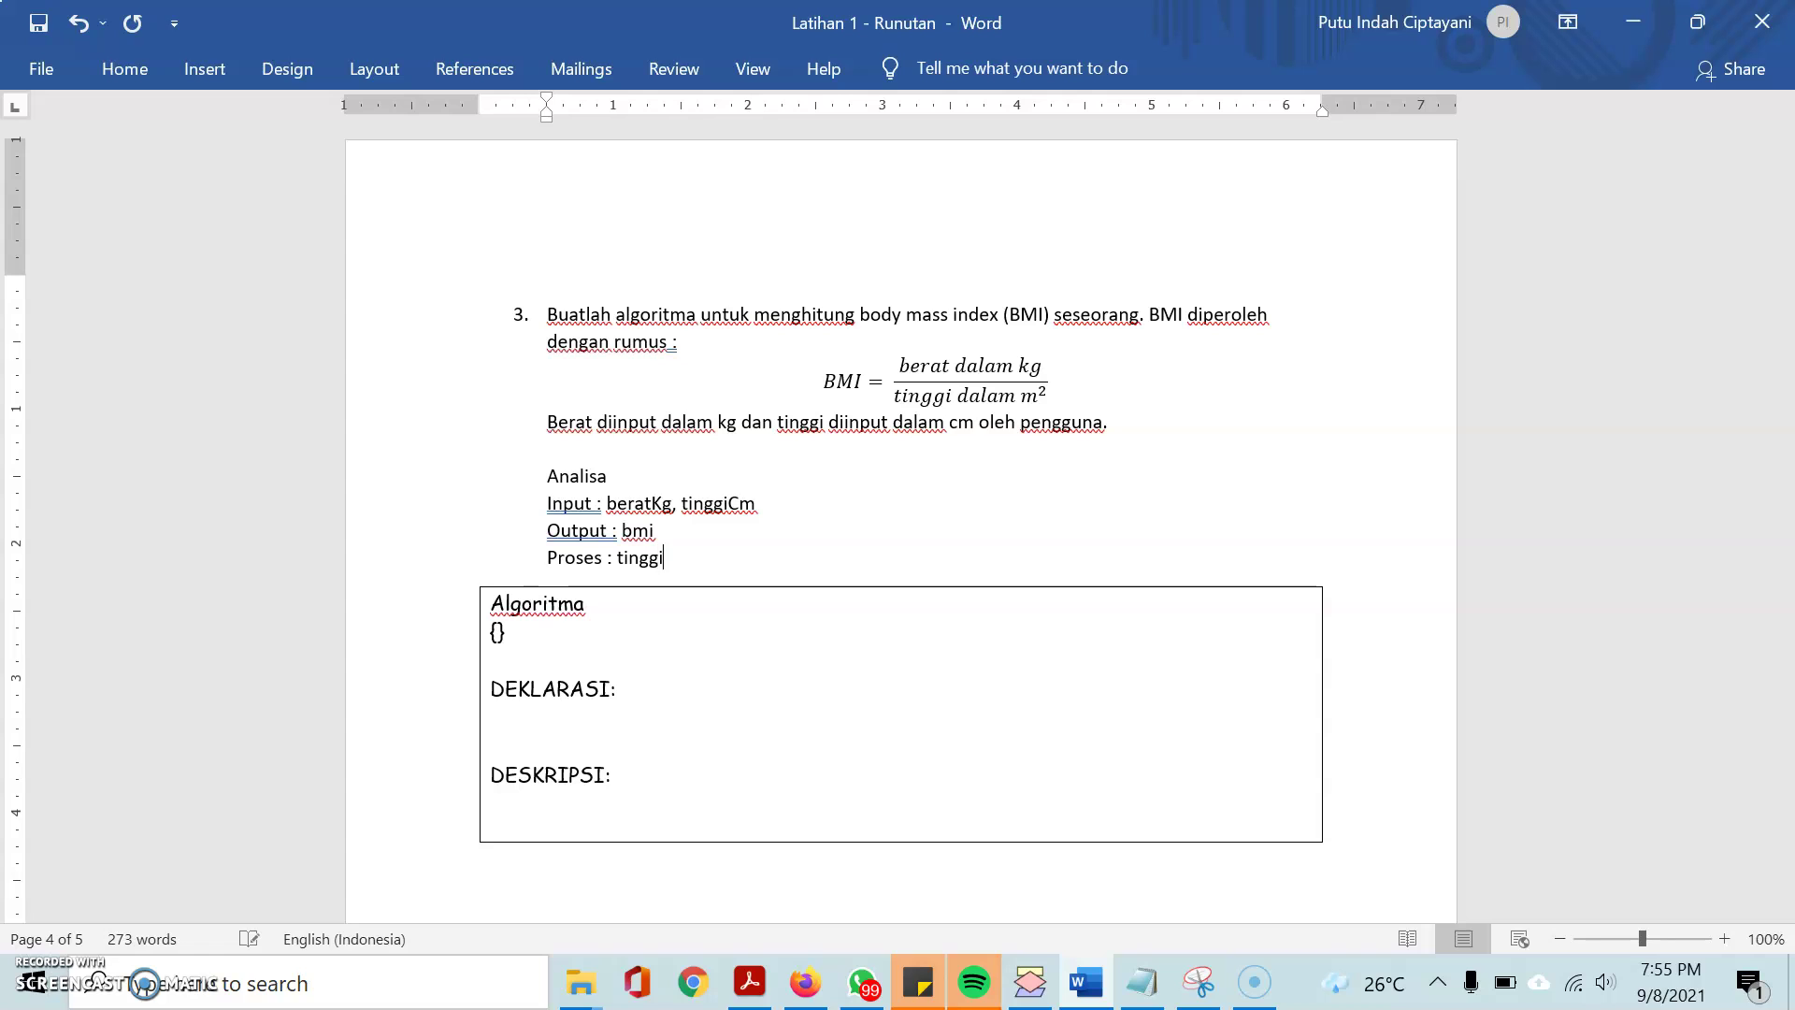
pyautogui.write('M =')
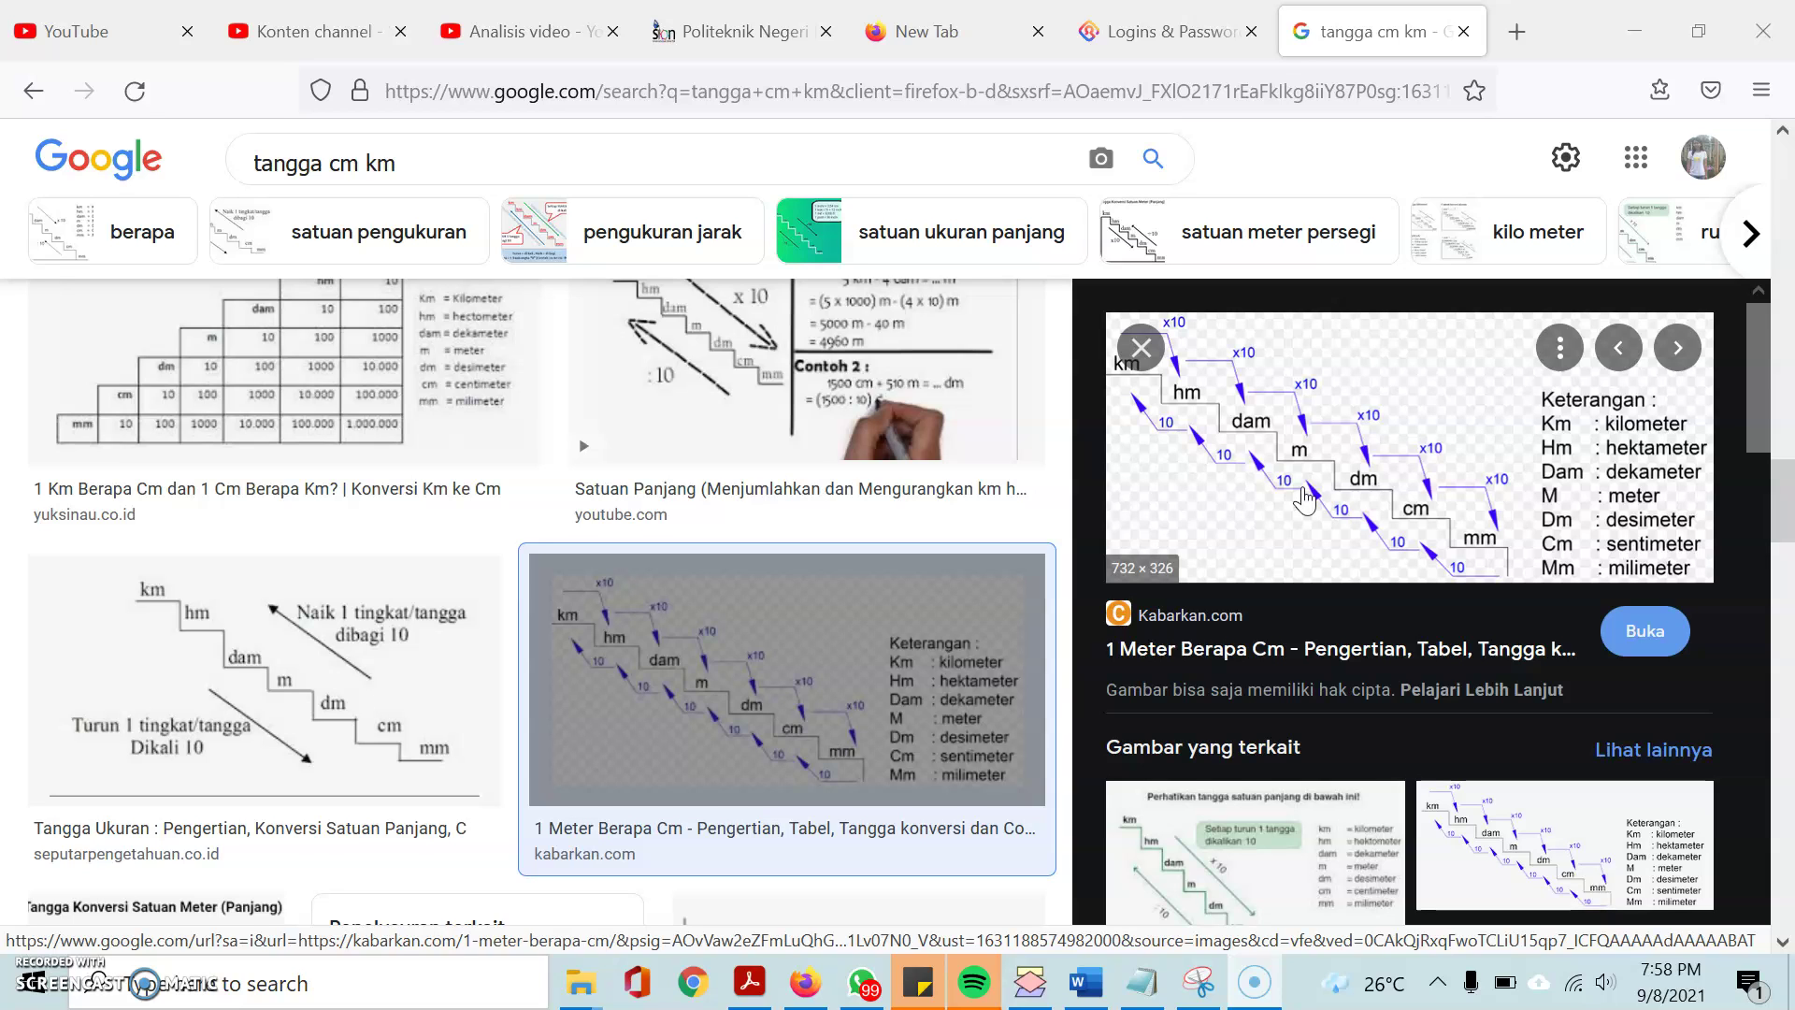
# Return from the unit conversion image to the Word document and complete the tinggiM formula with "tinggiCm/100"
pyautogui.click(1353, 497)
pyautogui.click(1084, 982)
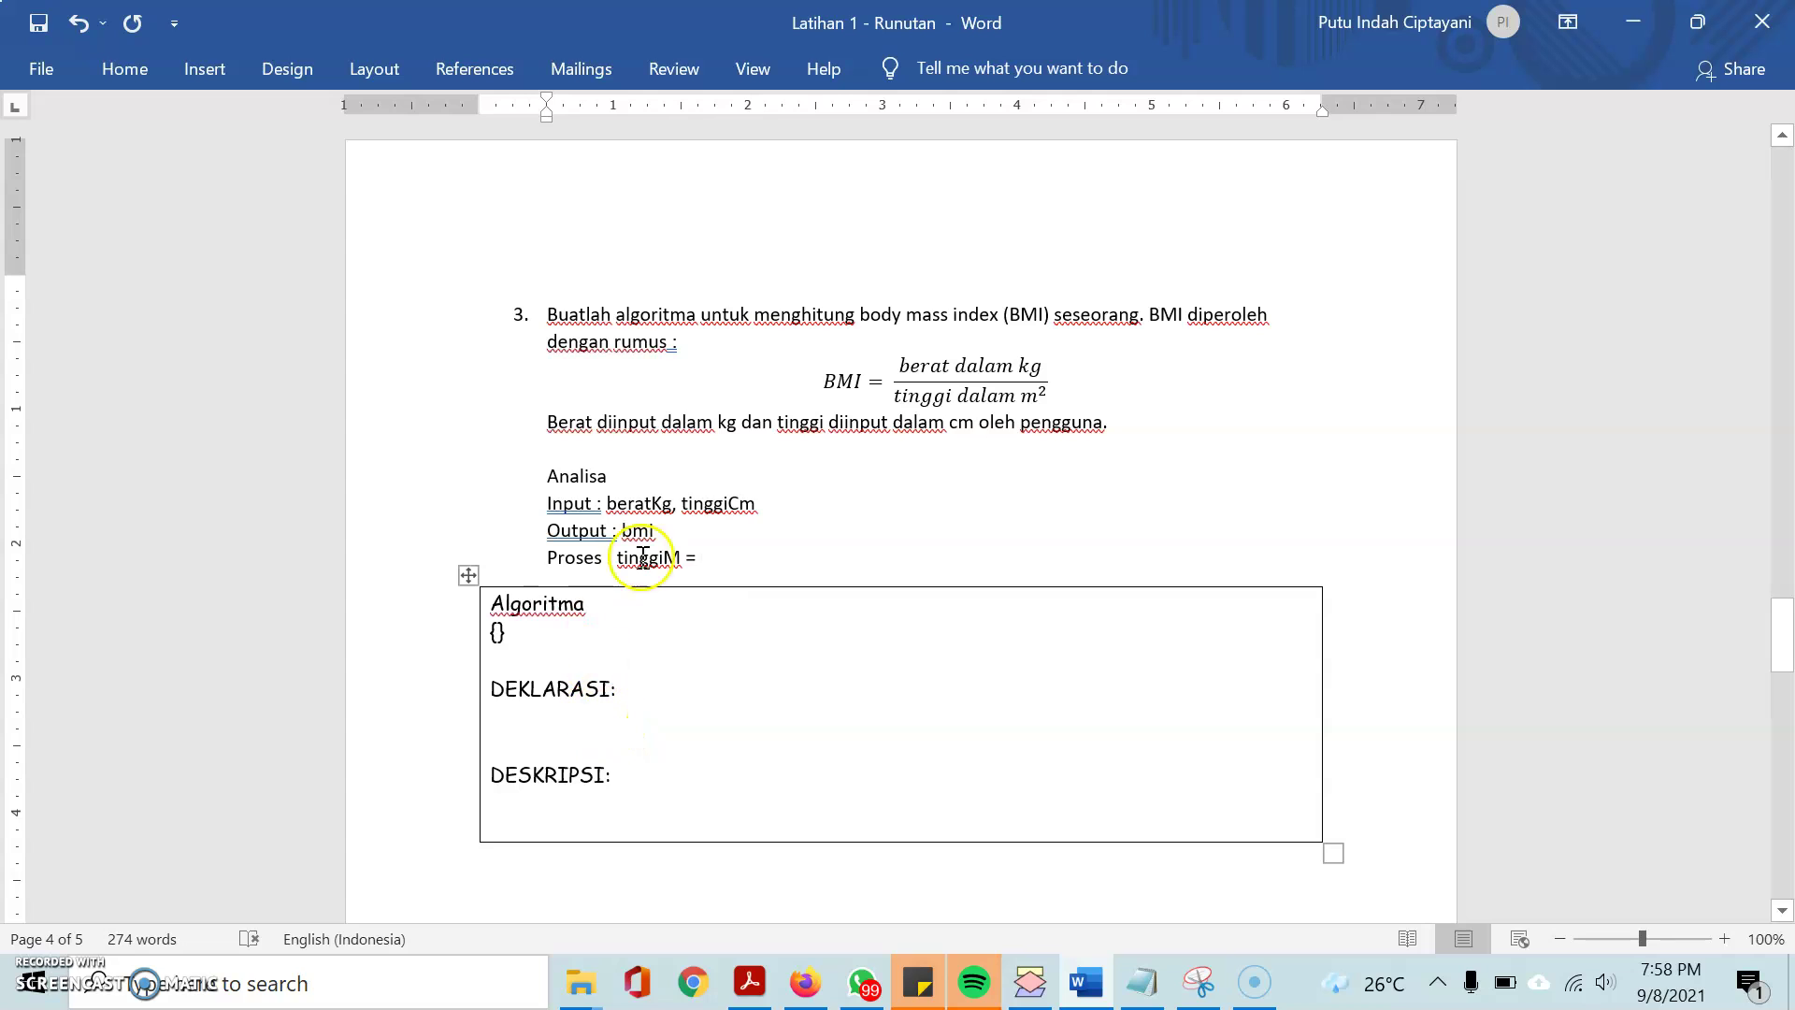
pyautogui.click(755, 560)
pyautogui.write('tinggi')
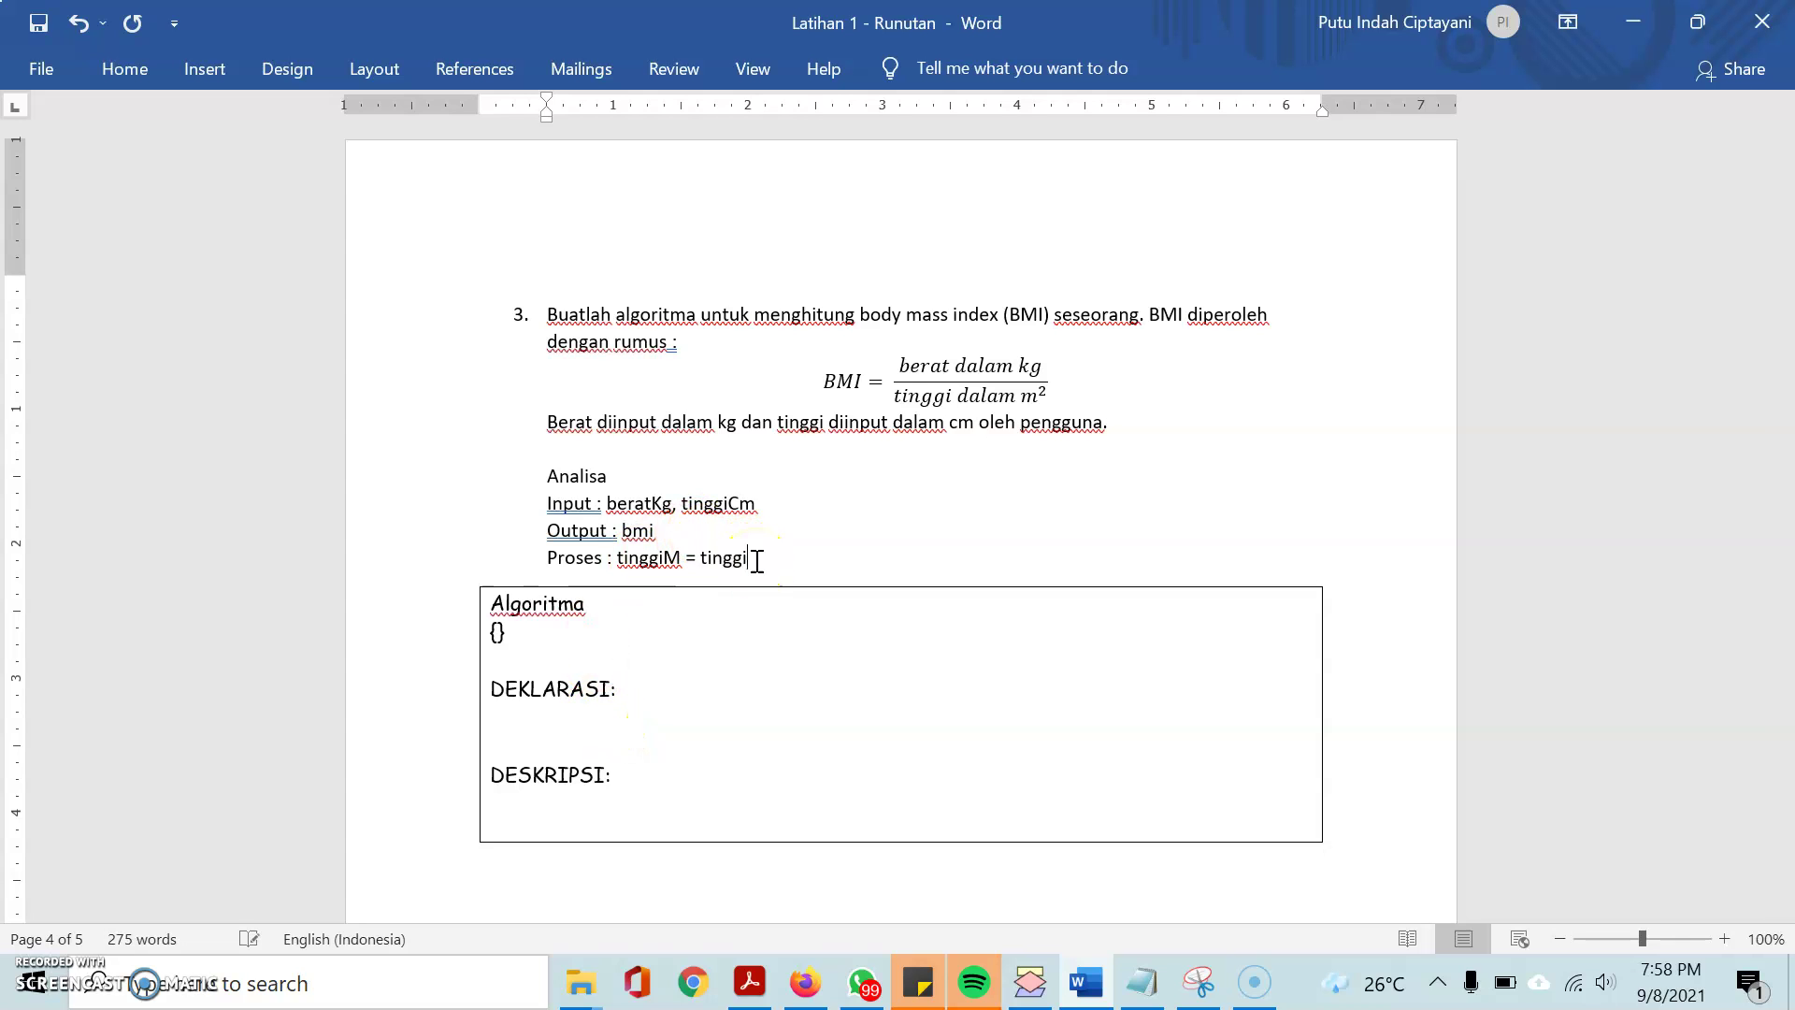
pyautogui.write('Cm/100')
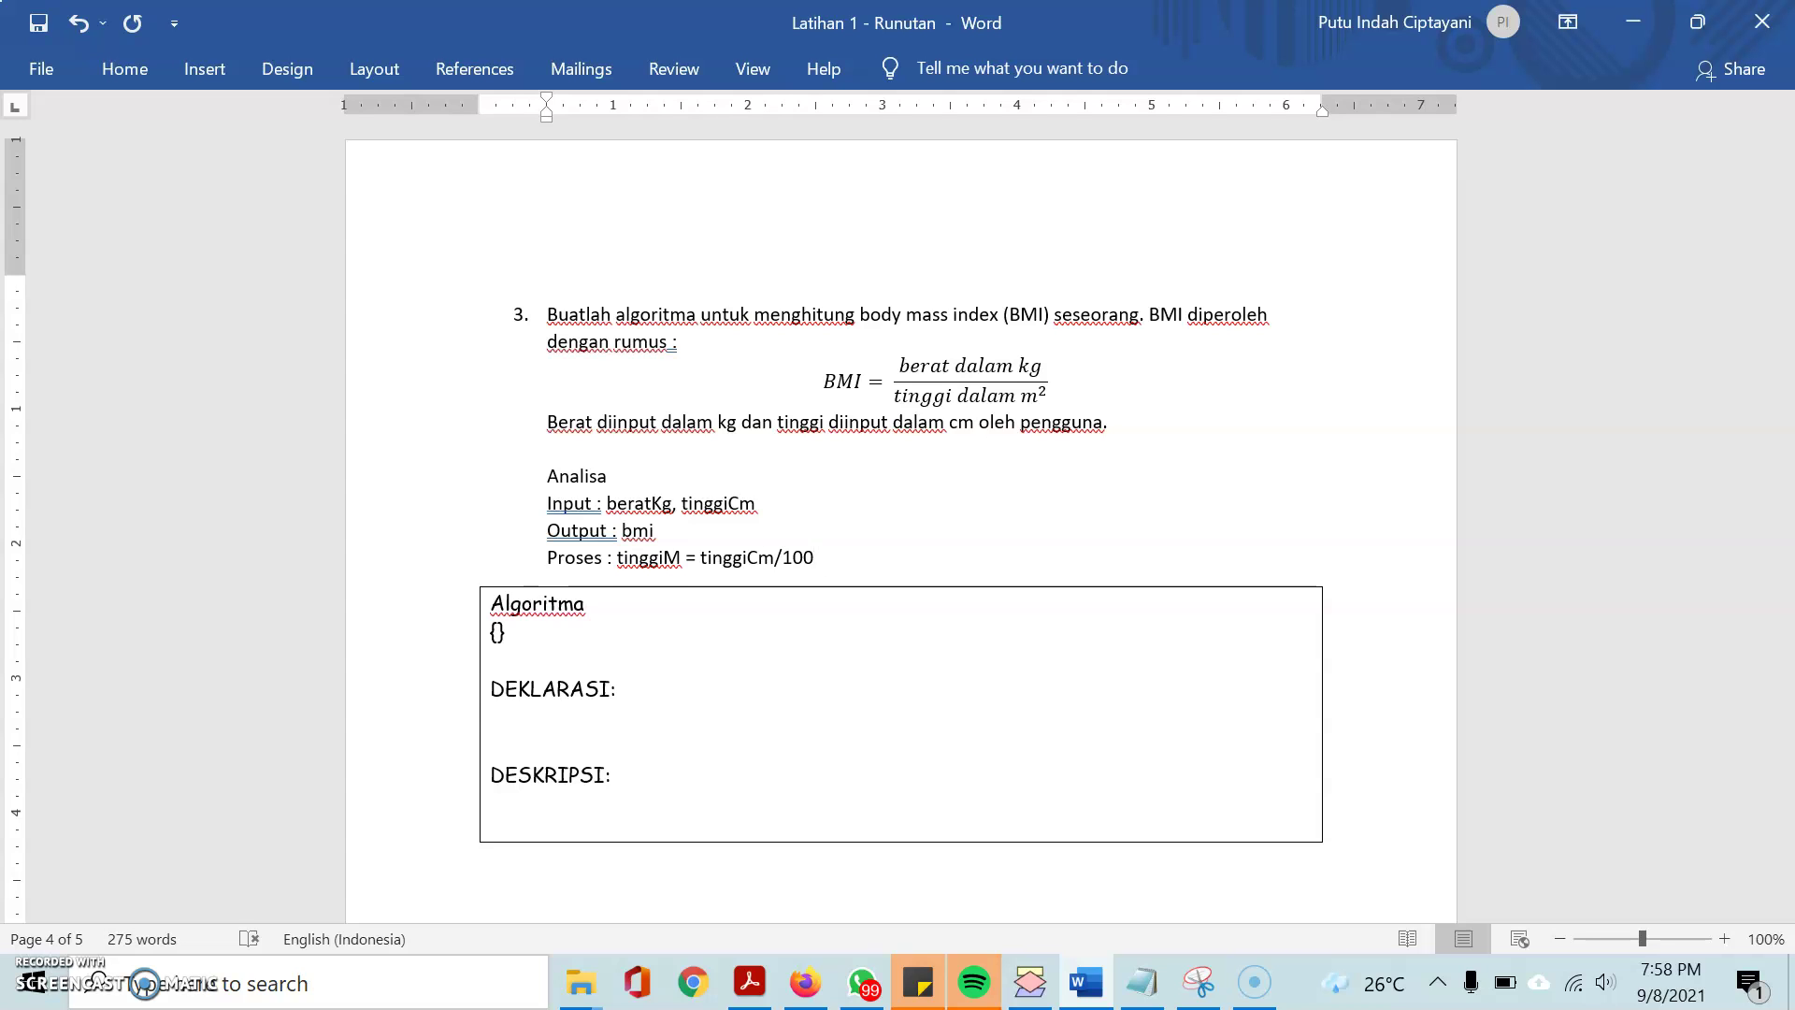
# Move the tinggiM formula onto its own line below "Proses :" as numbered item 1
pyautogui.click(616, 557)
pyautogui.press('Return')
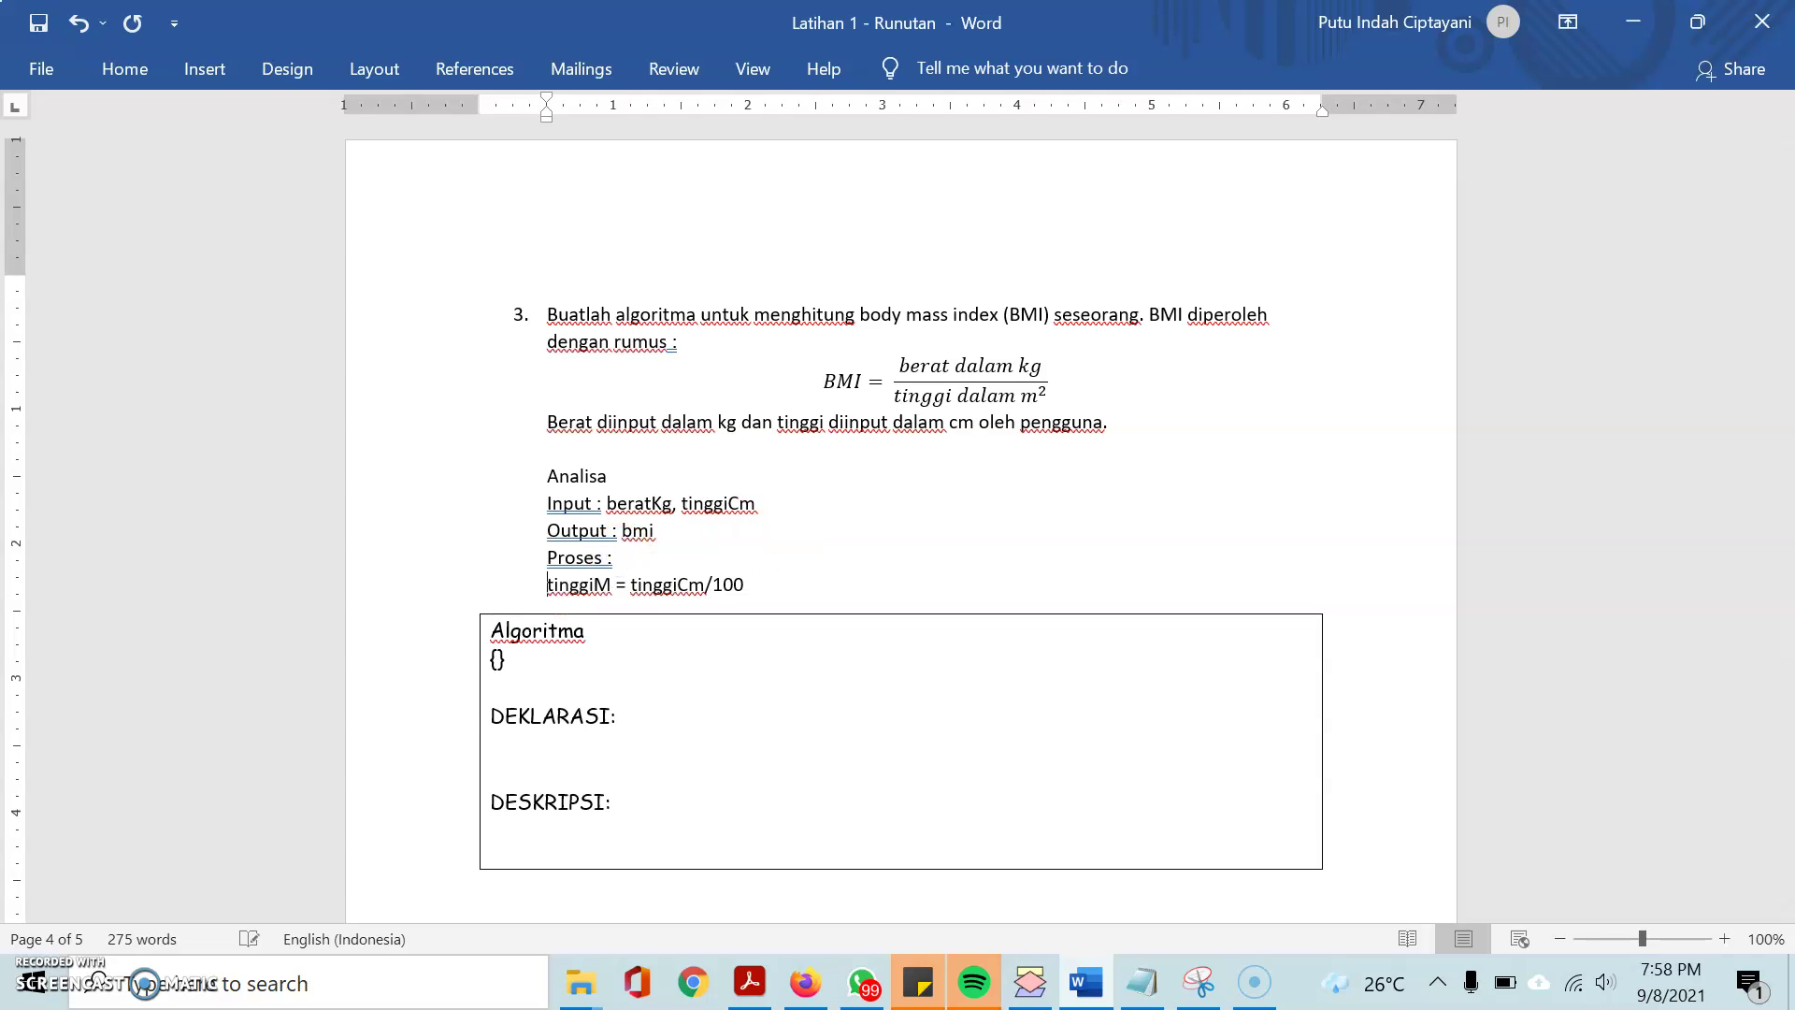
pyautogui.write('1.')
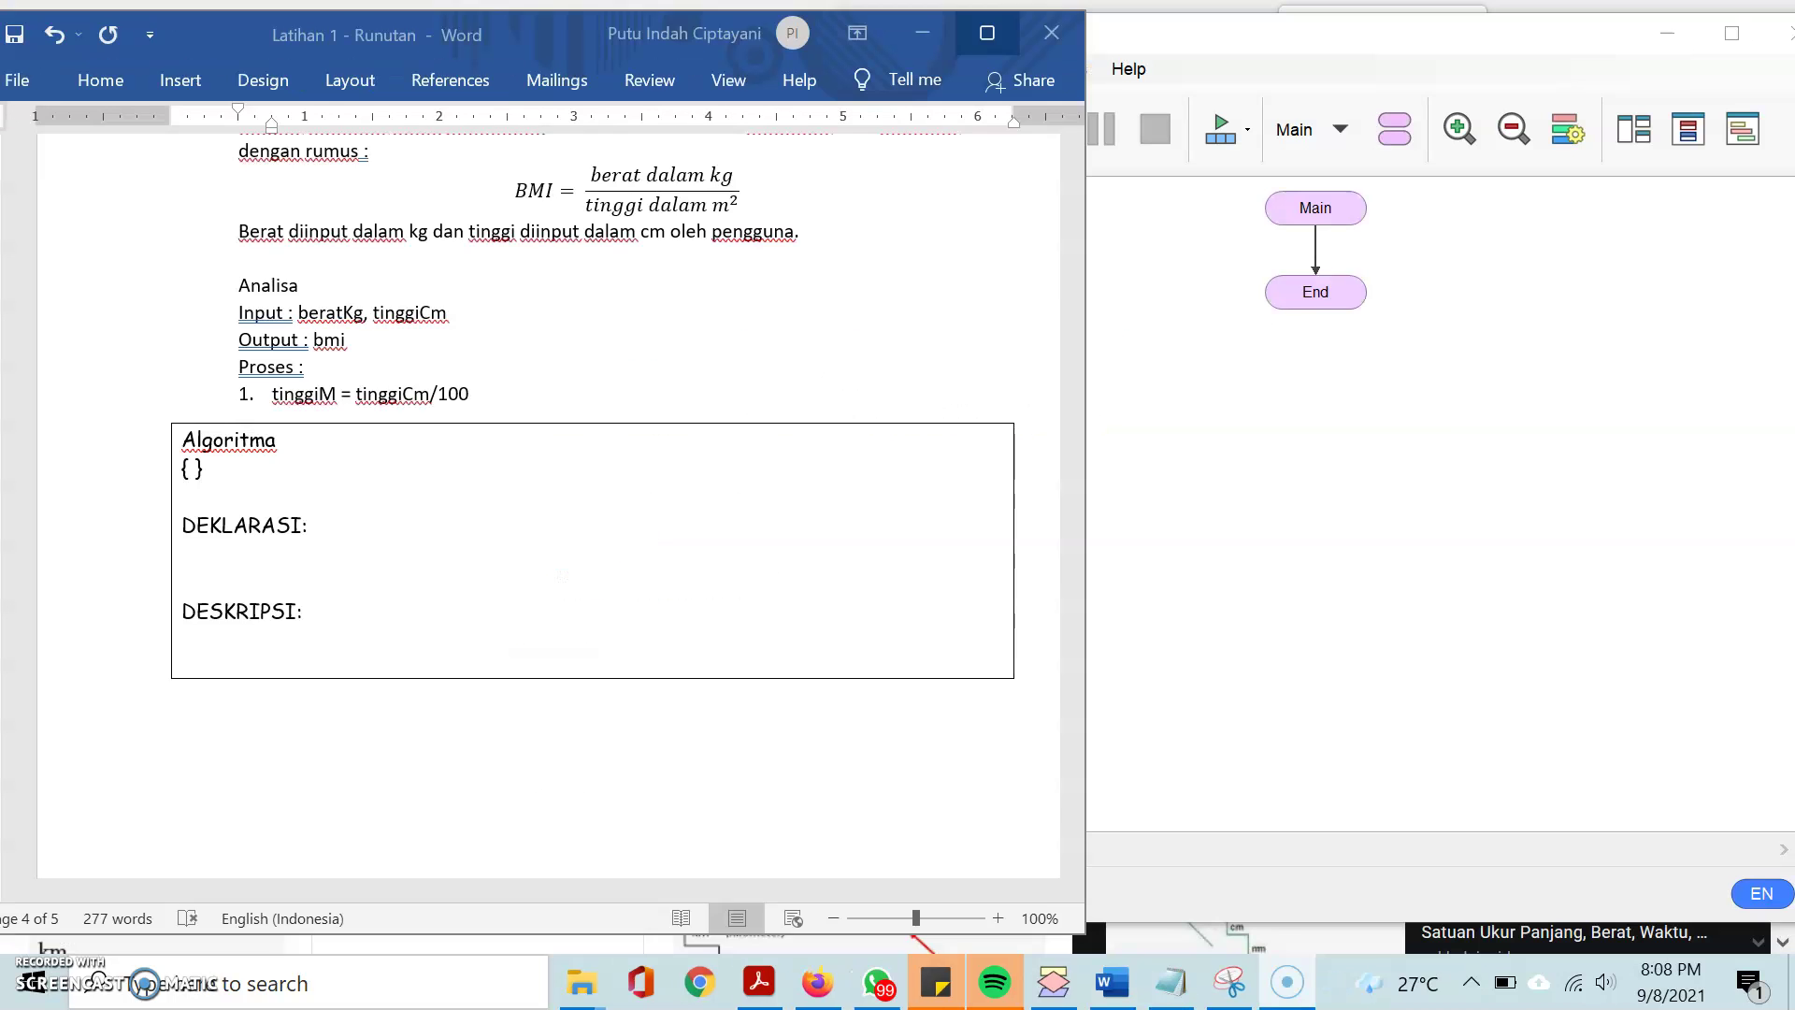
# Maximize the document window and add process item 2, "bmi = beratKg/ tinggiM* tinggiM", reusing the variable name from item 1
pyautogui.click(987, 33)
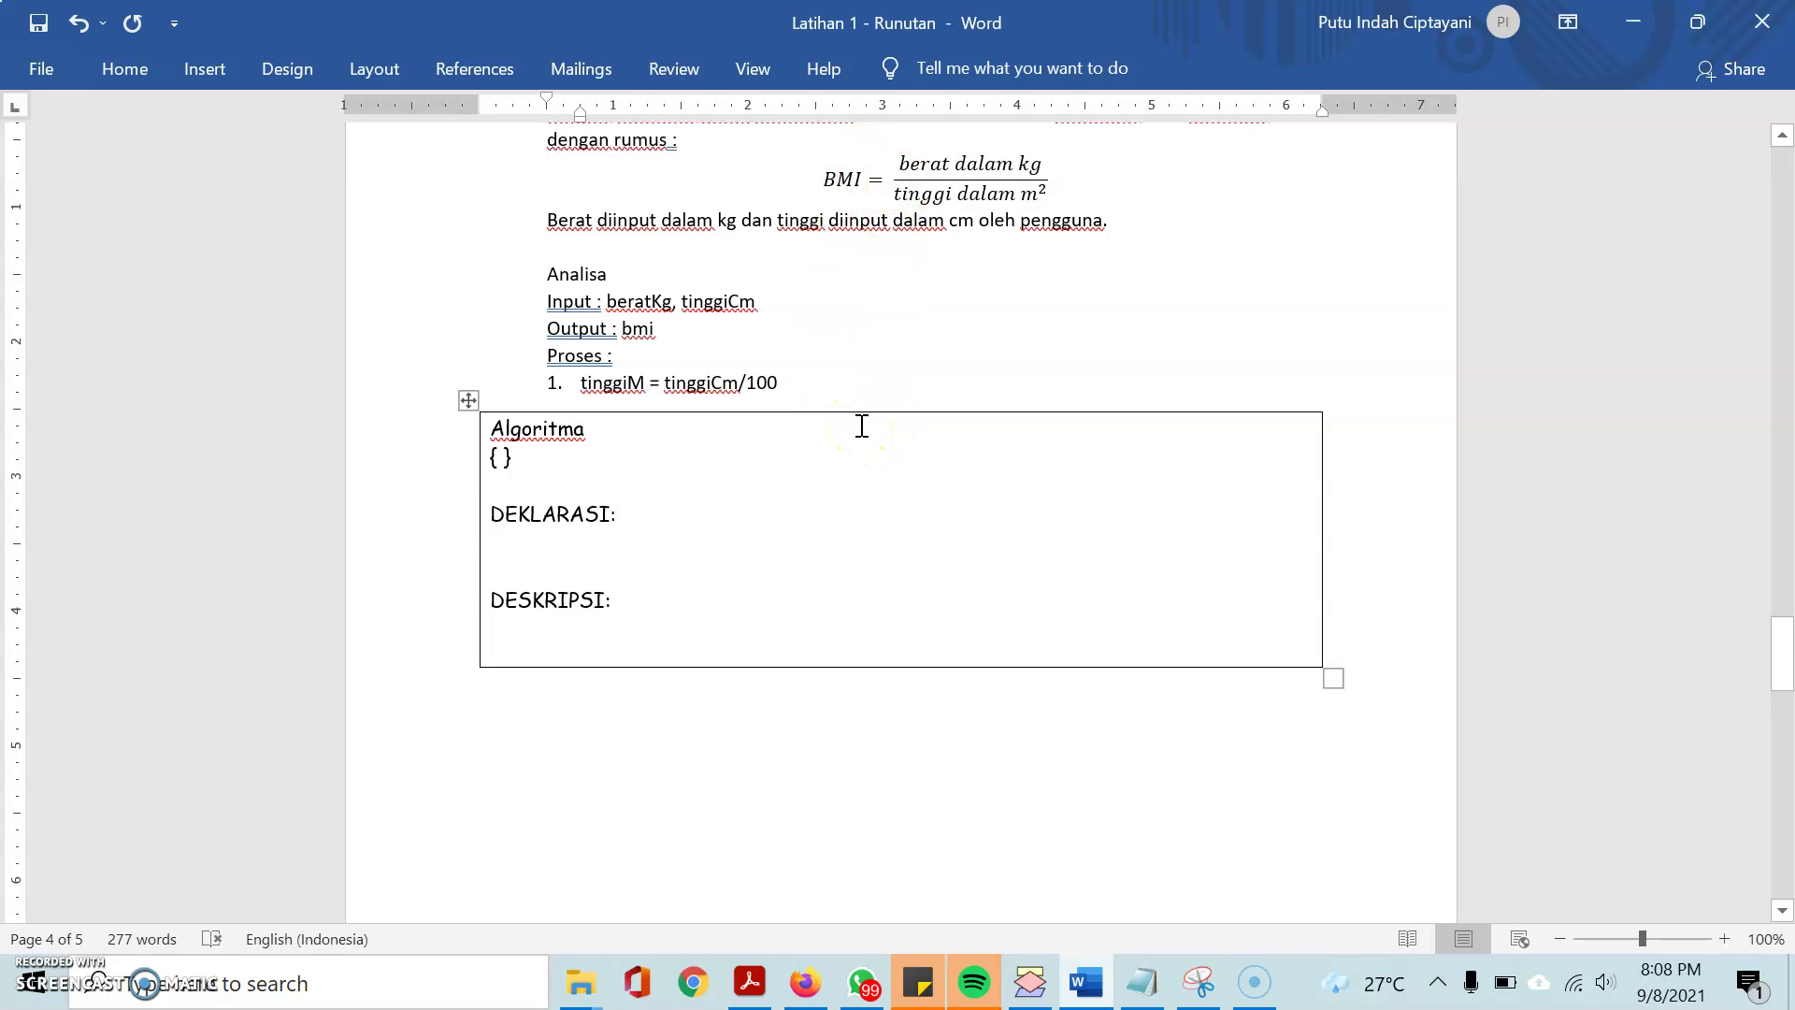
pyautogui.press('Return')
pyautogui.write('b')
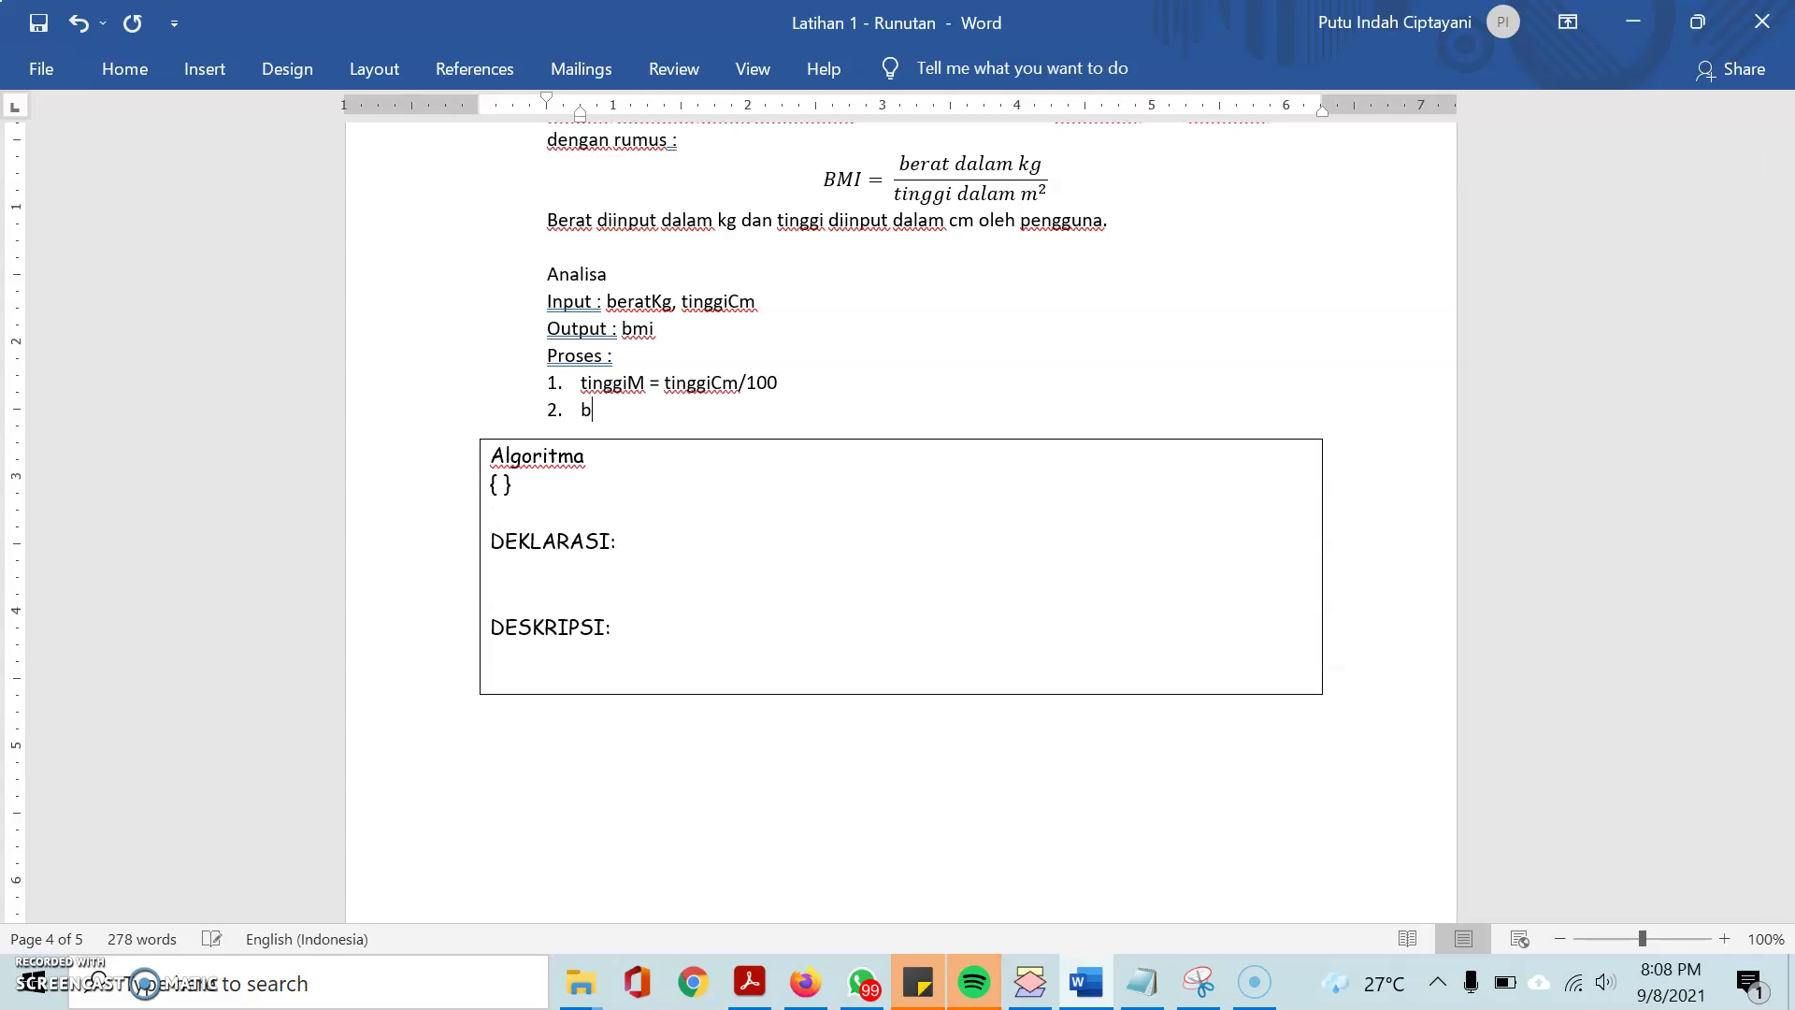
pyautogui.write('mi = beratKg/')
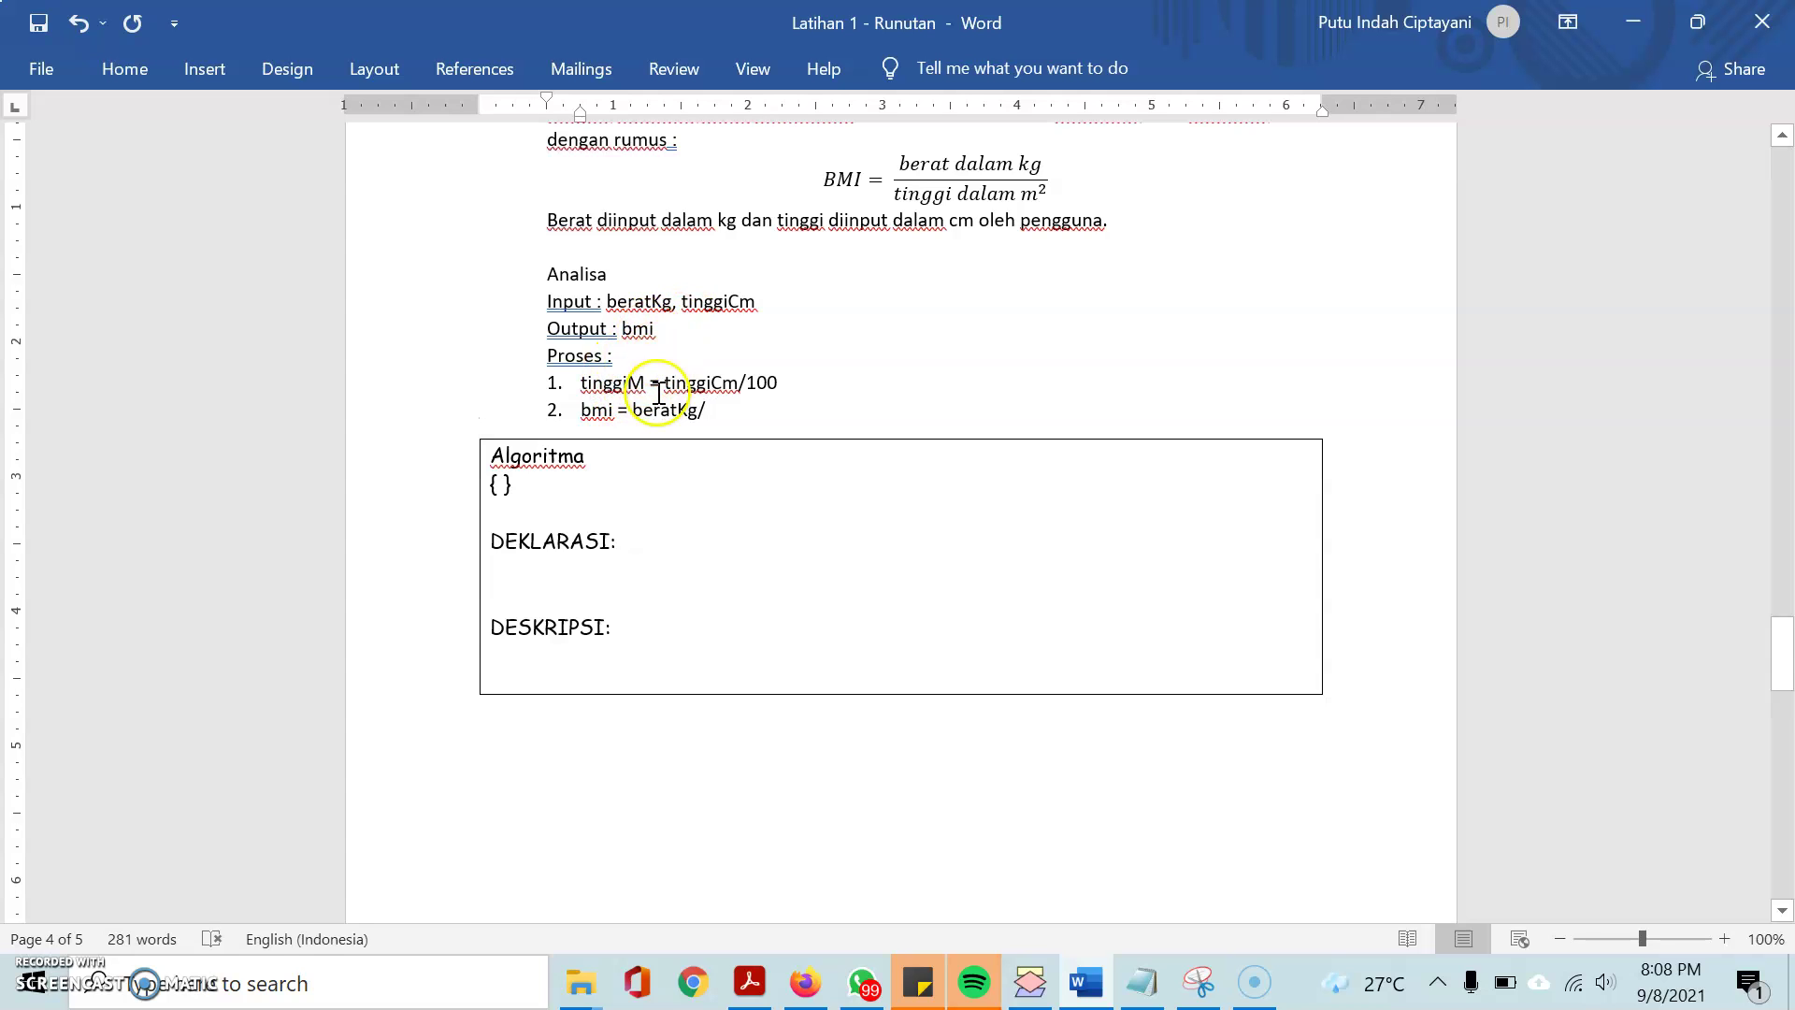
pyautogui.doubleClick(617, 383)
pyautogui.hotkey('ctrl', 'c')
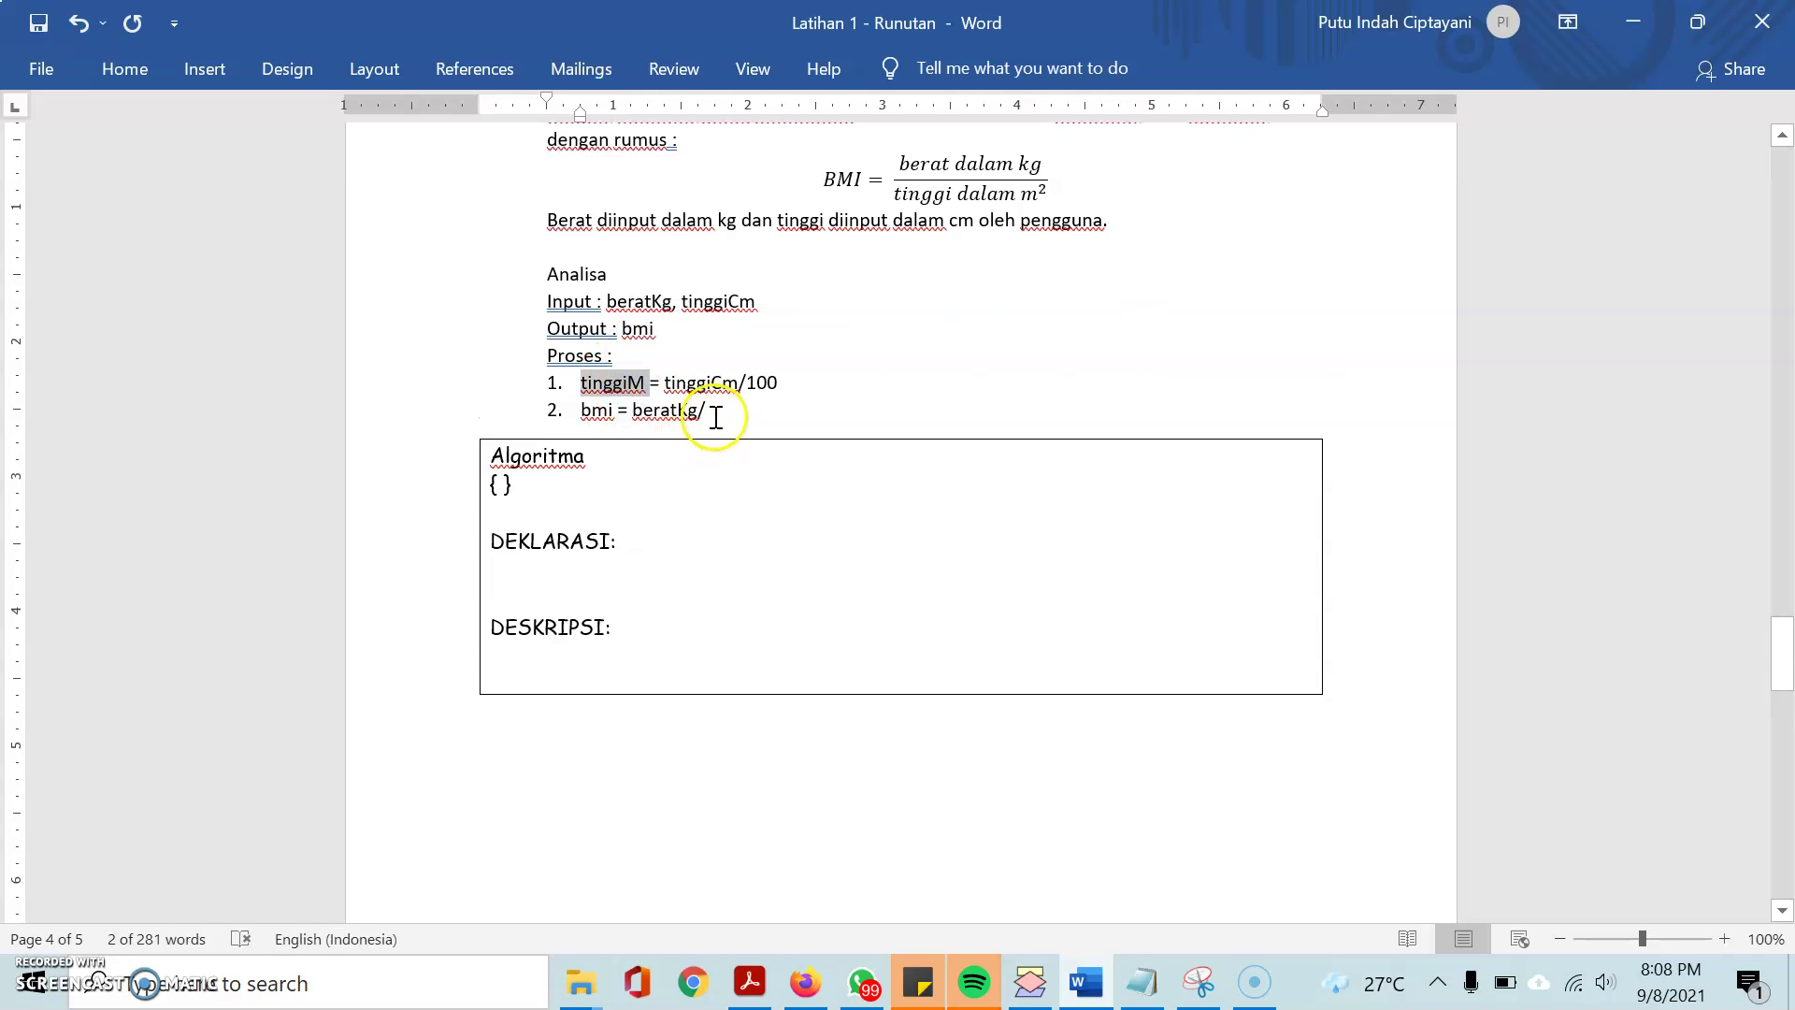
pyautogui.click(711, 410)
pyautogui.hotkey('ctrl', 'v')
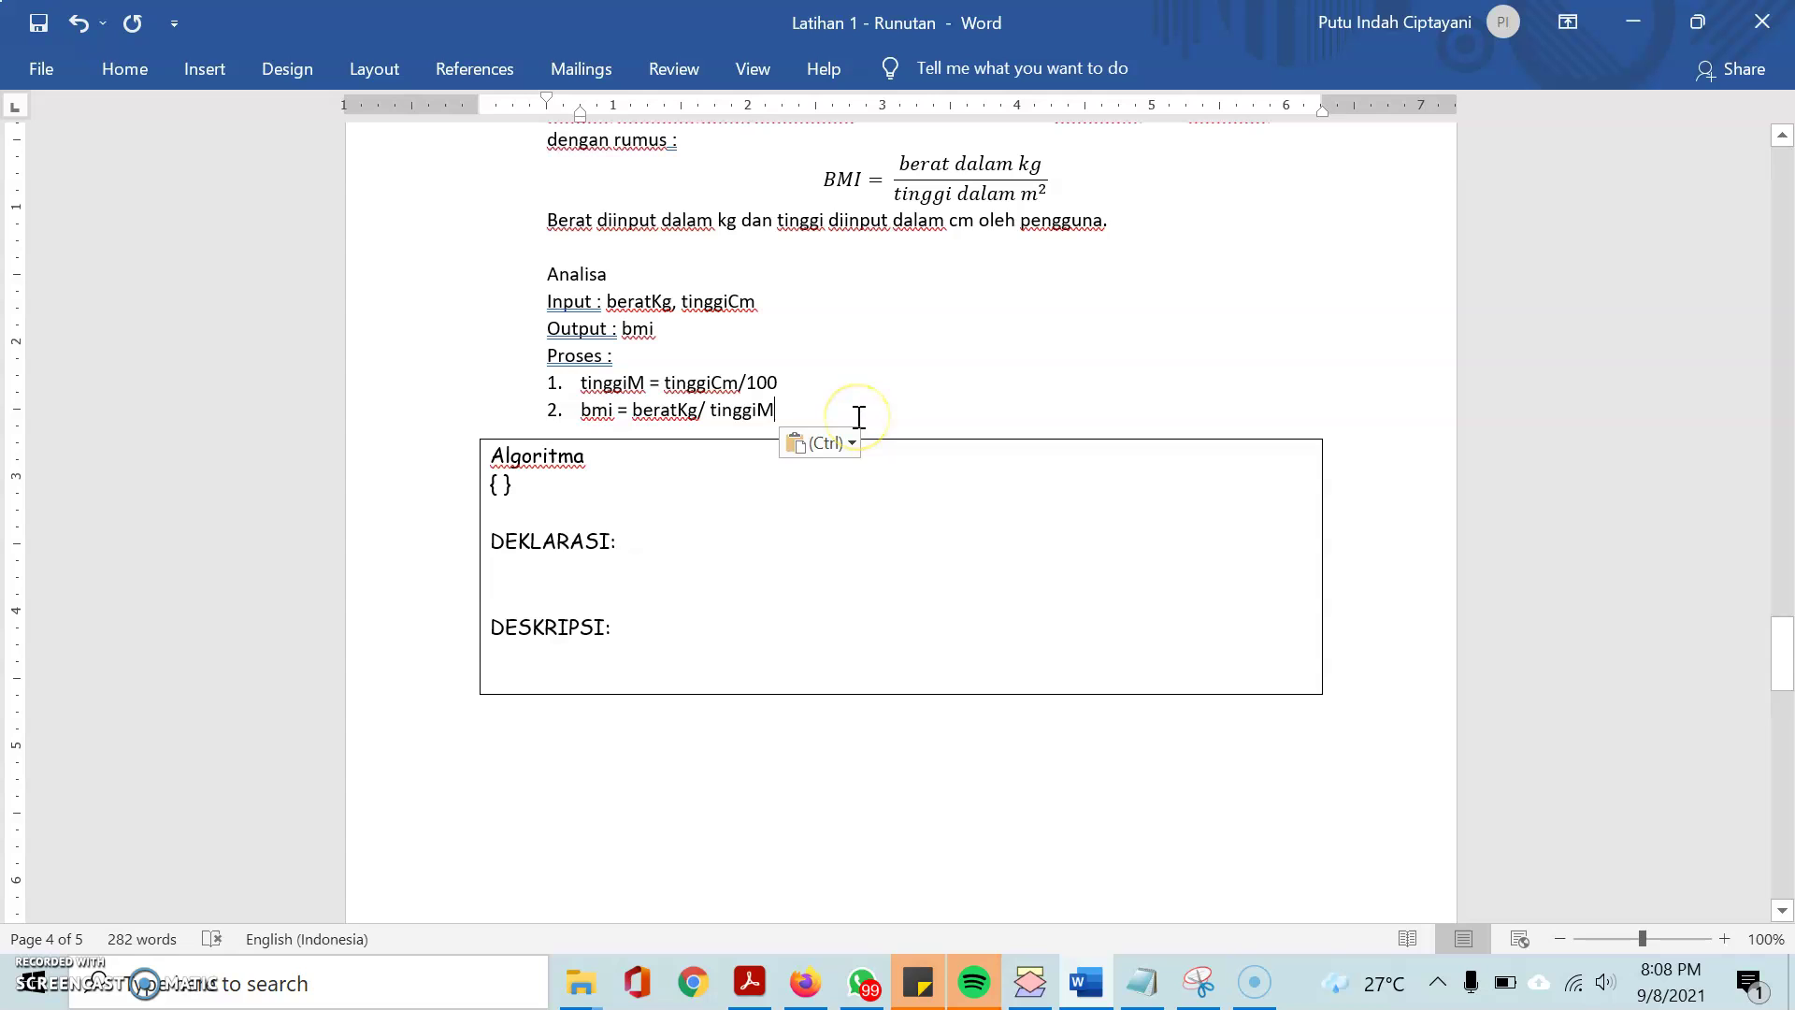
pyautogui.write('*t')
pyautogui.press('BackSpace')
pyautogui.hotkey('ctrl', 'v')
# Insert spaces before the multiplication and division signs in the bmi formula so it reads "bmi = beratKg / tinggiM * tinggiM"
pyautogui.click(772, 410)
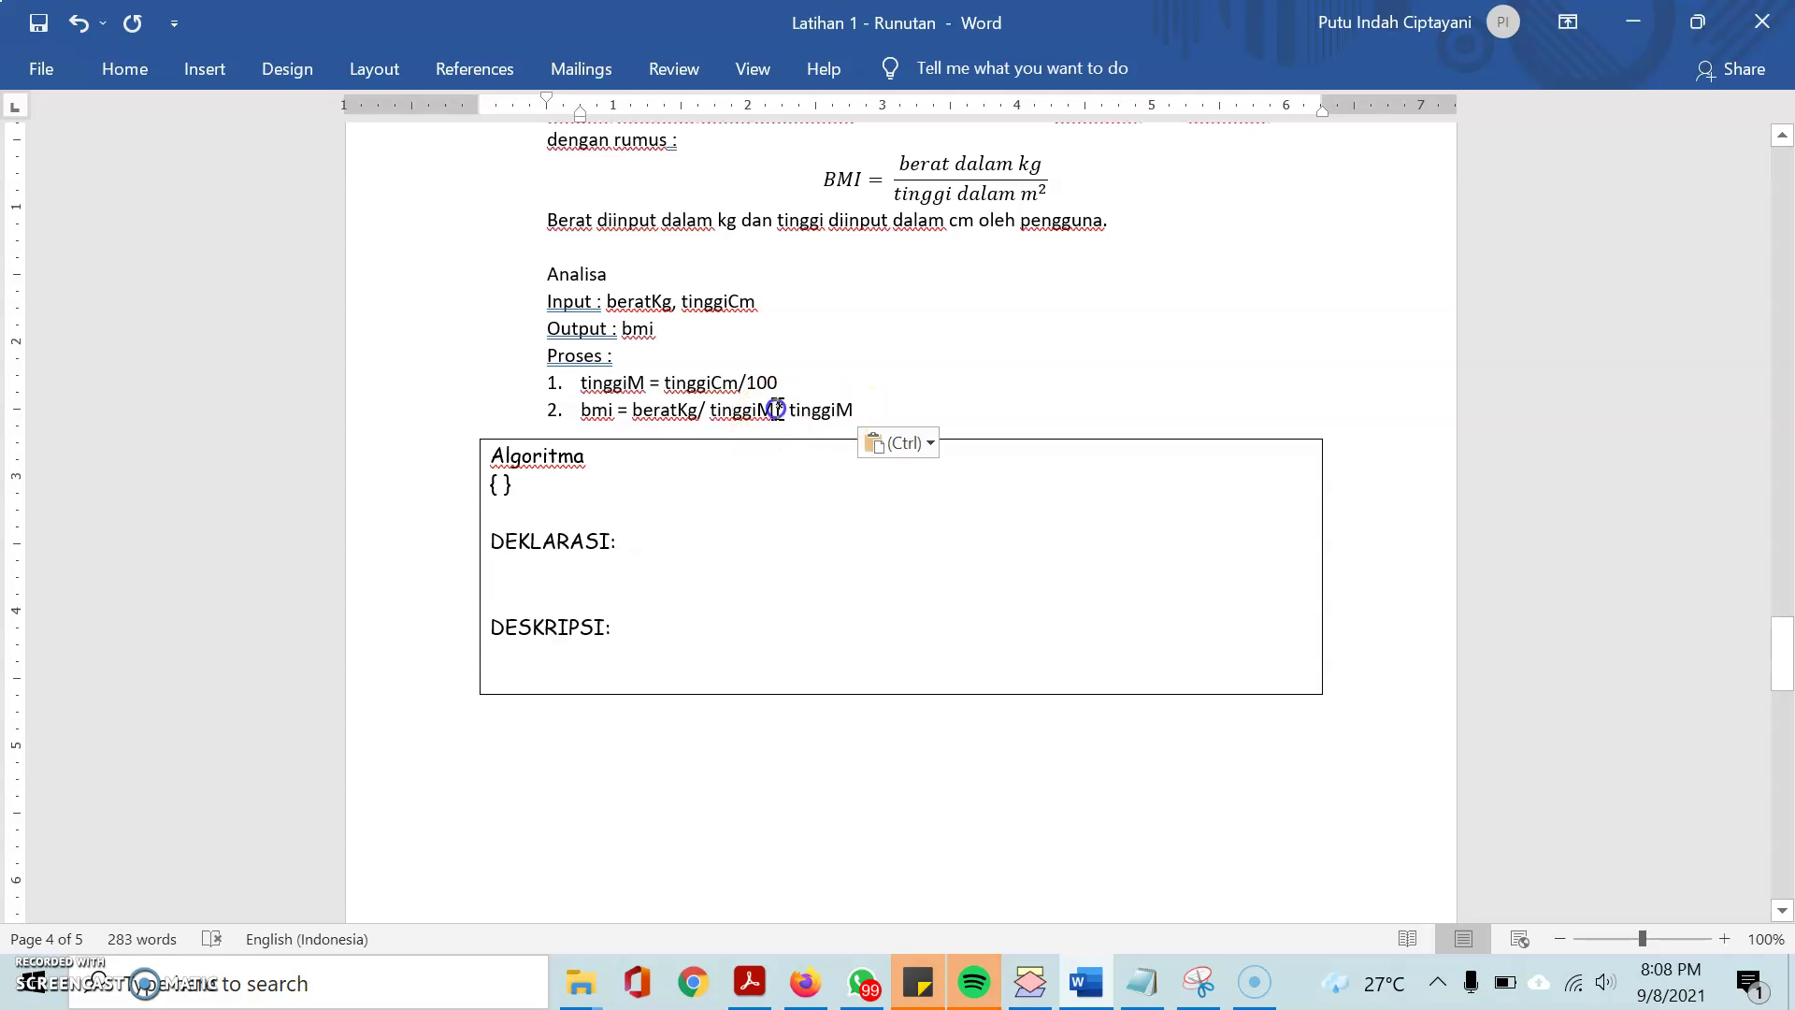
pyautogui.click(700, 408)
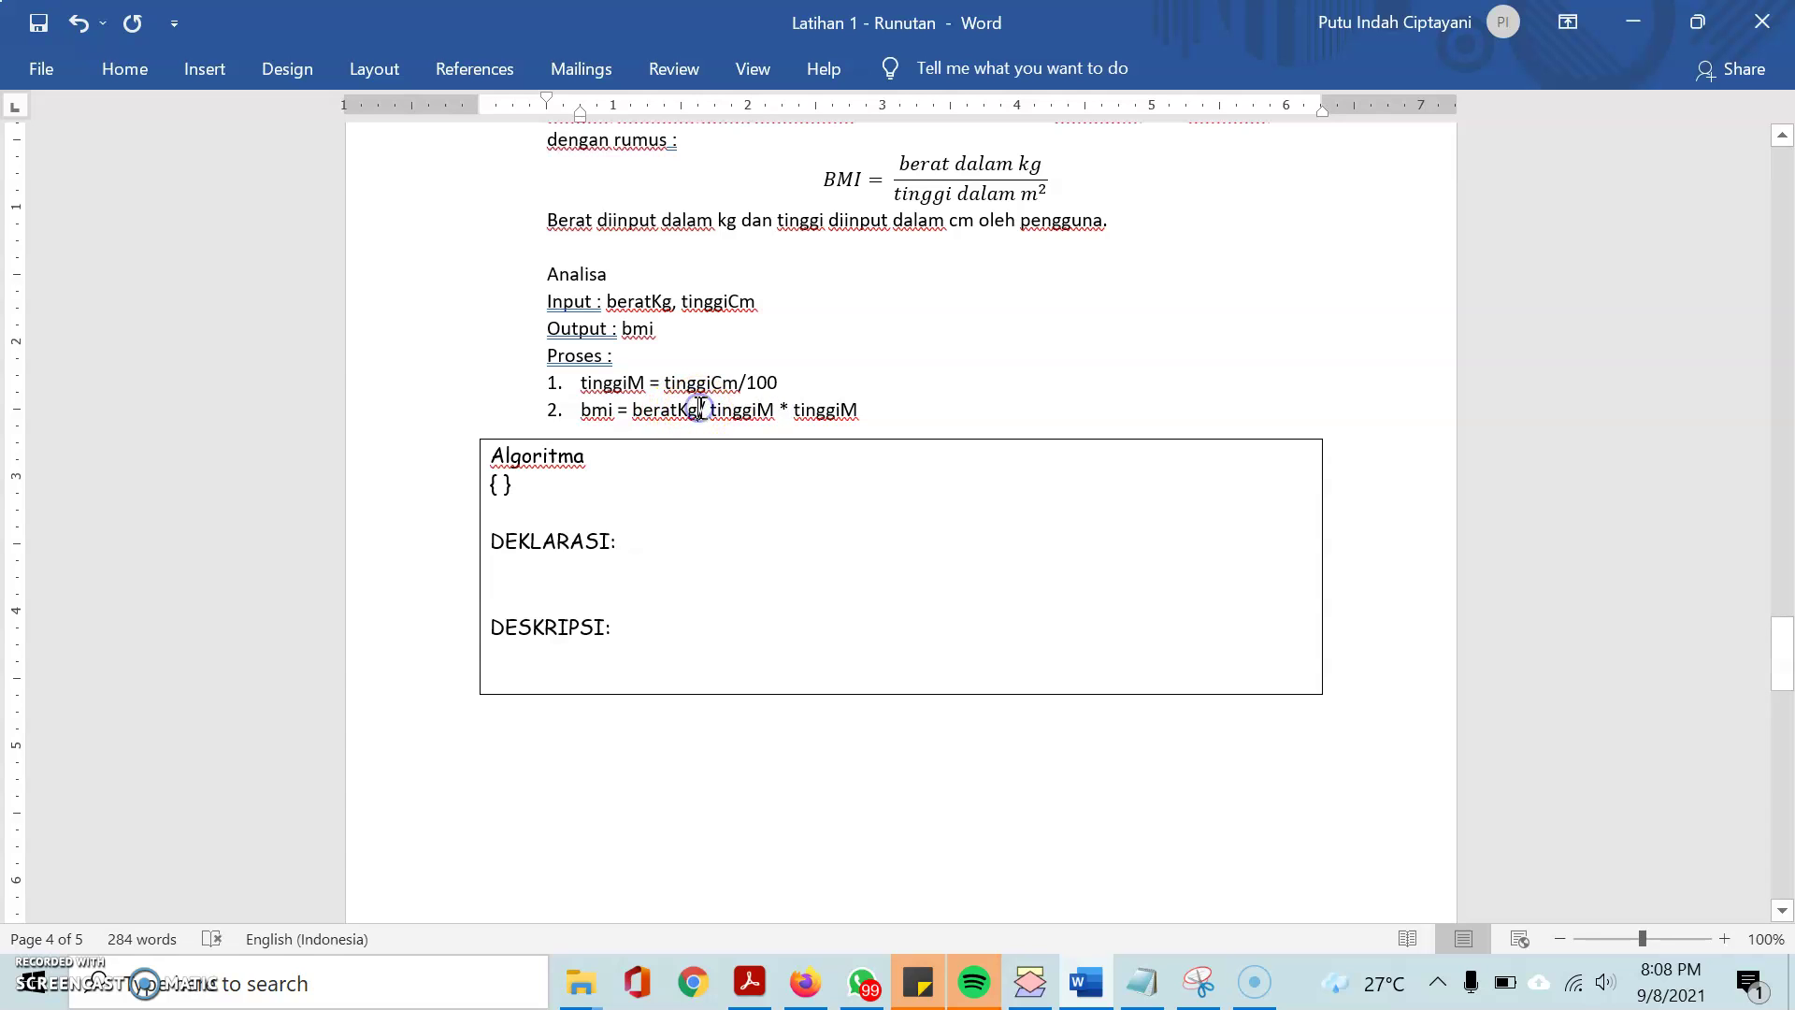
pyautogui.click(710, 409)
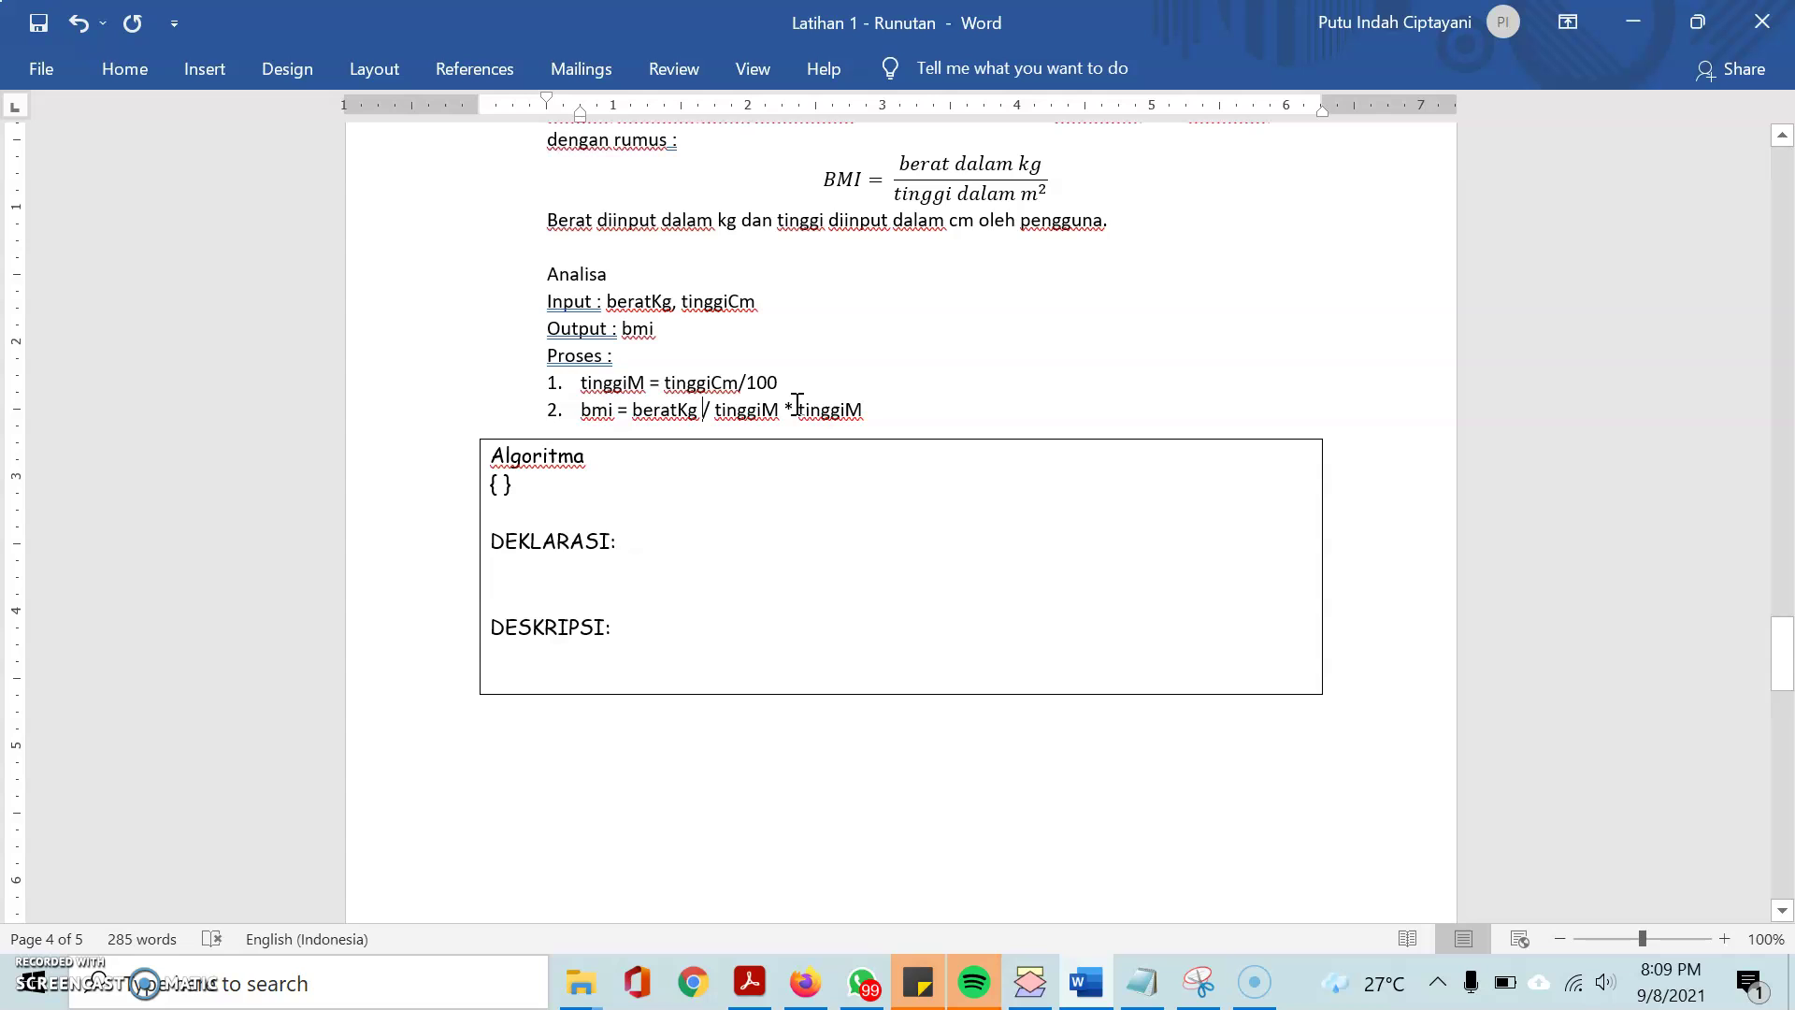
# Examine the order of the division and multiplication in the bmi formula of process item 2
pyautogui.click(797, 410)
pyautogui.click(686, 409)
pyautogui.click(634, 408)
pyautogui.click(703, 409)
pyautogui.click(787, 409)
pyautogui.click(689, 409)
pyautogui.moveTo(715, 409); pyautogui.dragTo(851, 412)
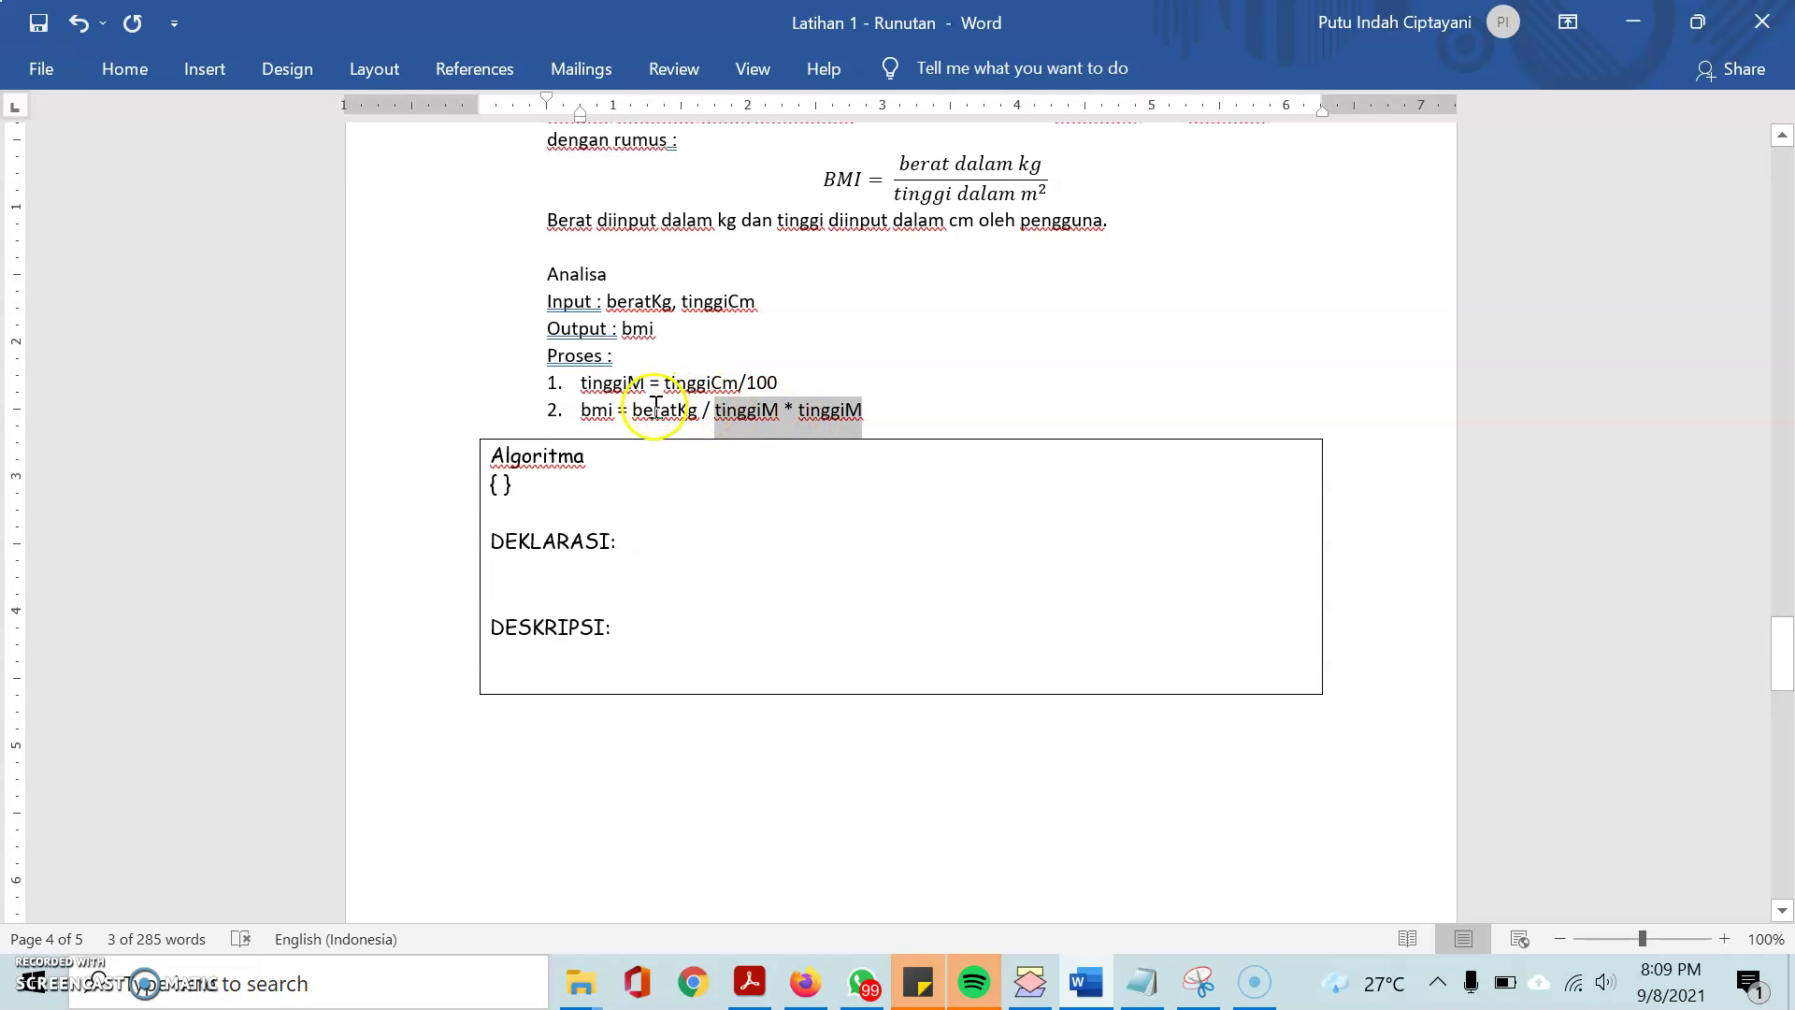
# Enclose "tinggiM * tinggiM" in parentheses in the bmi formula
pyautogui.click(716, 412)
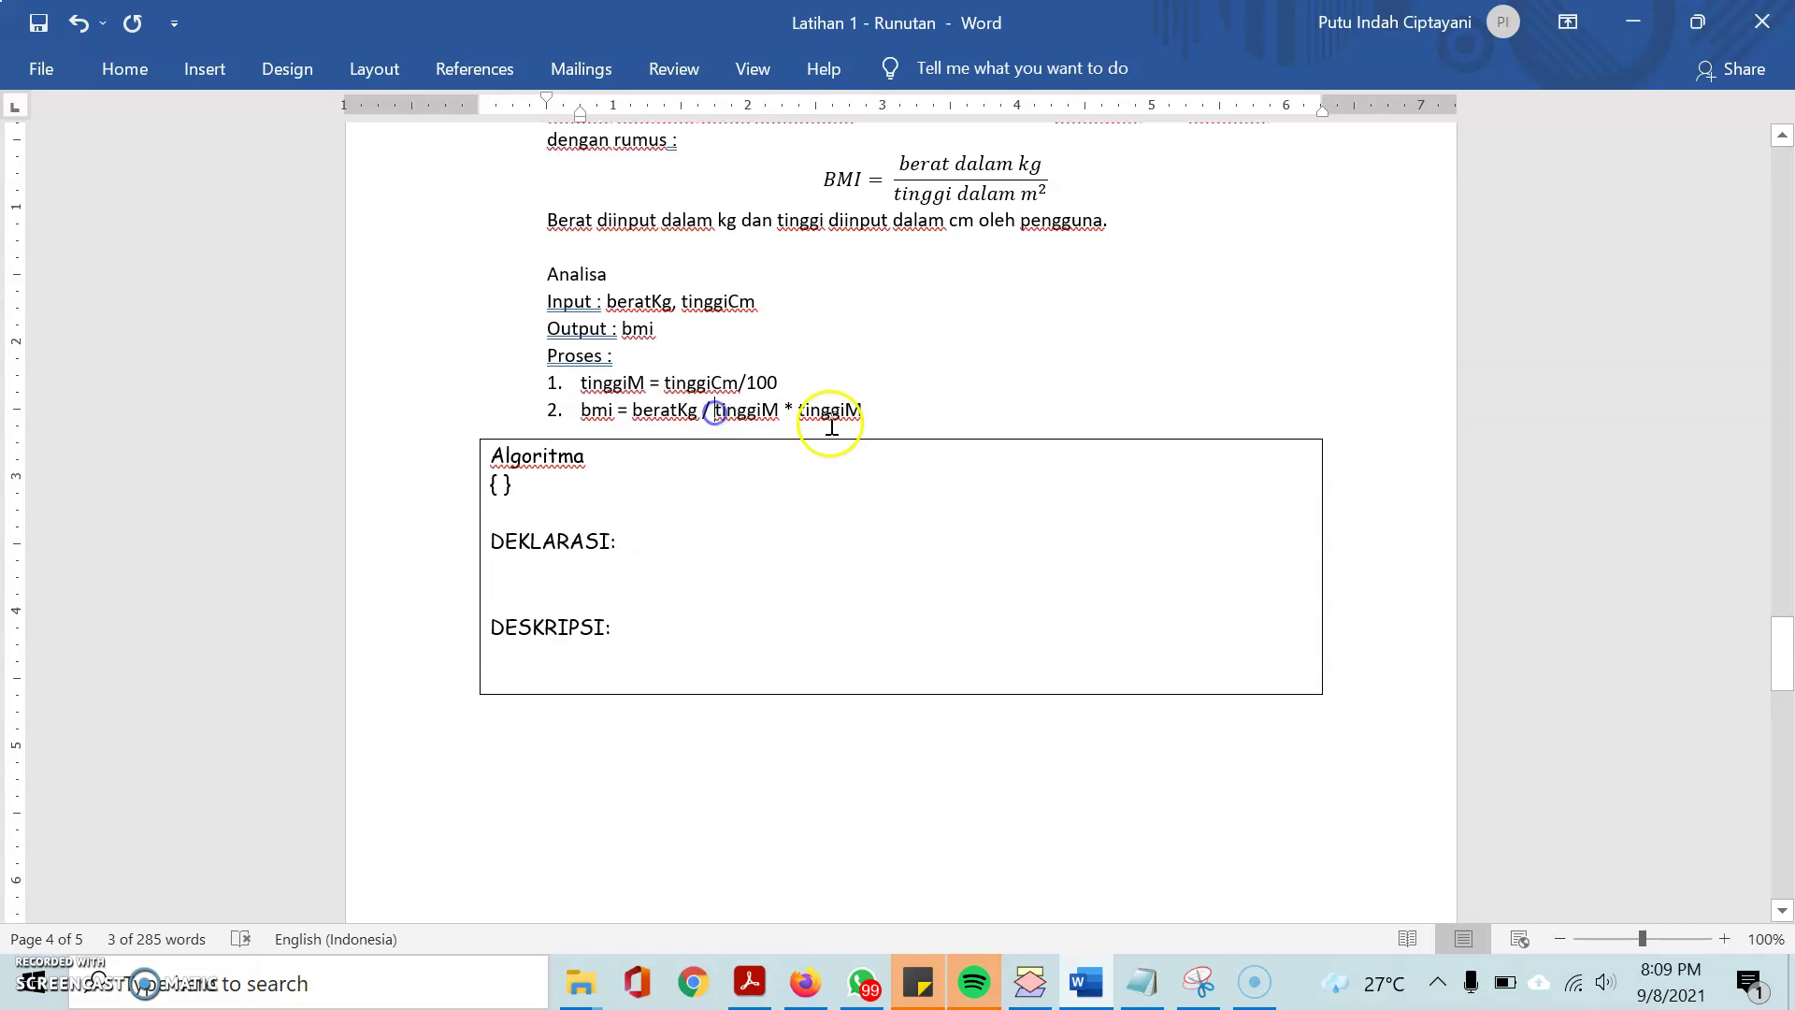
pyautogui.write('(')
pyautogui.click(891, 414)
pyautogui.write(')')
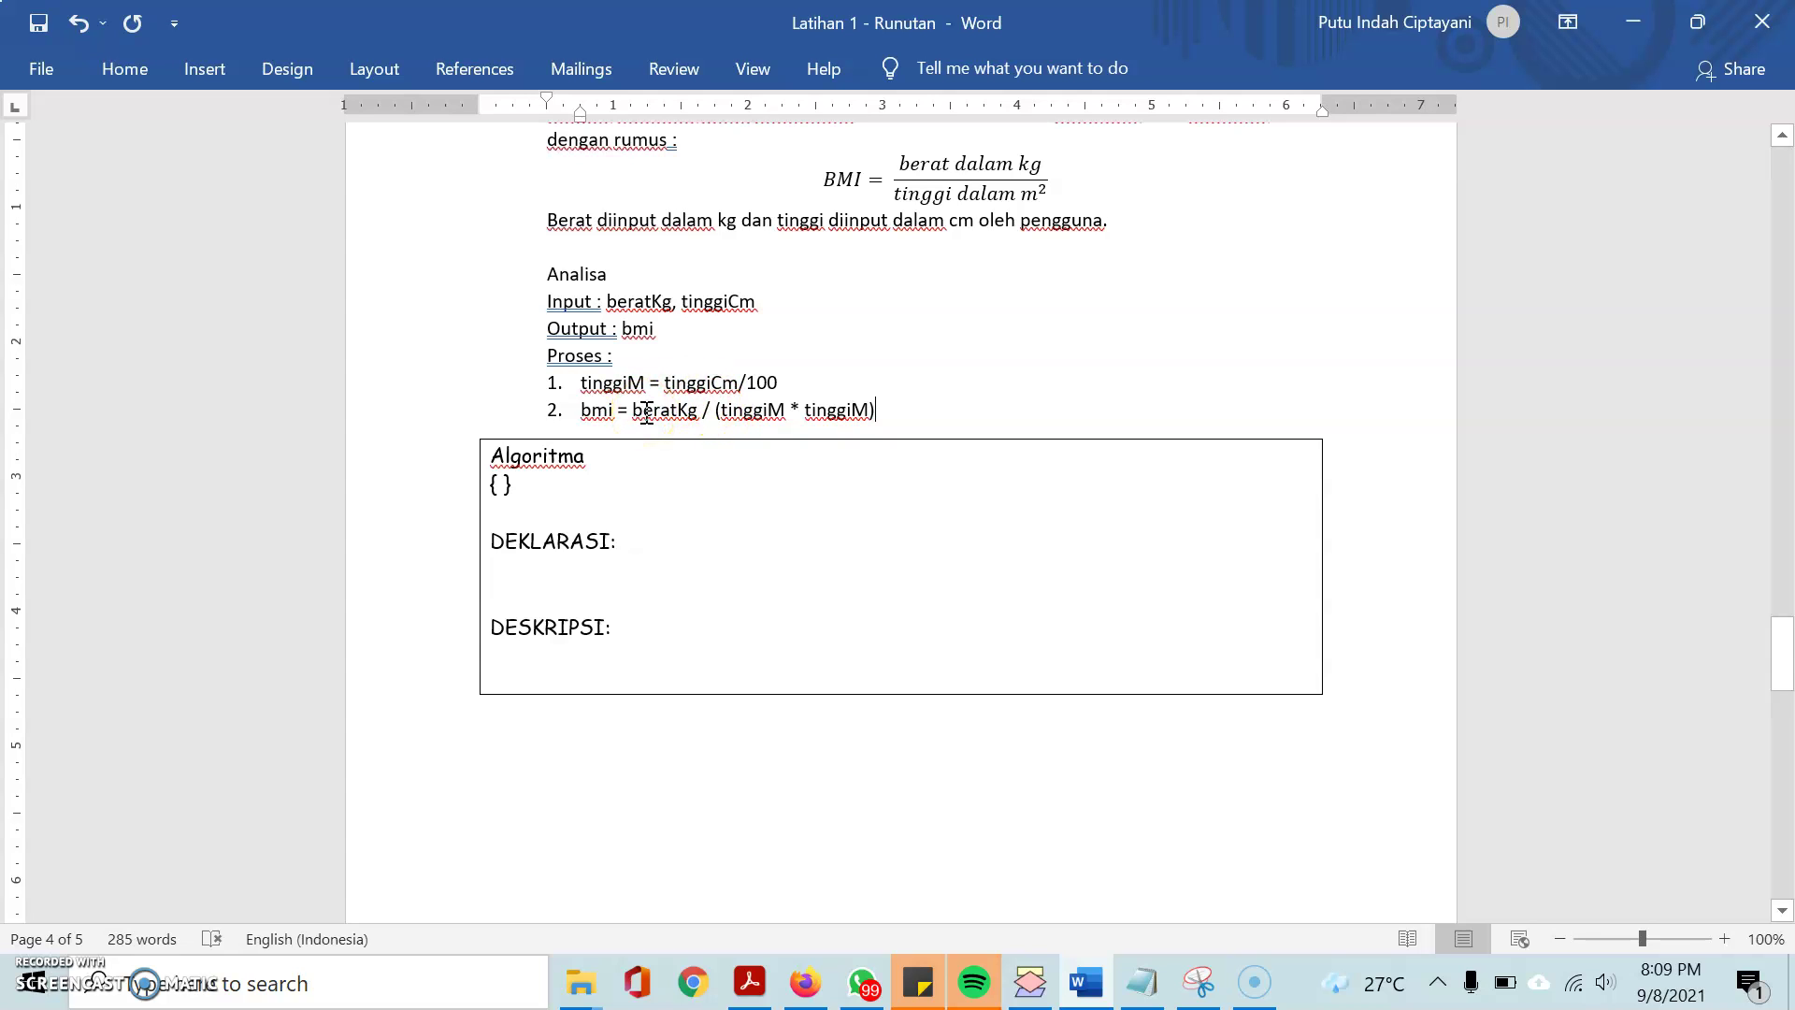
# Name the algorithm "BMI" in the table and fill the braces with the description "Algoritma untuk menghitung body mass index"
pyautogui.click(501, 483)
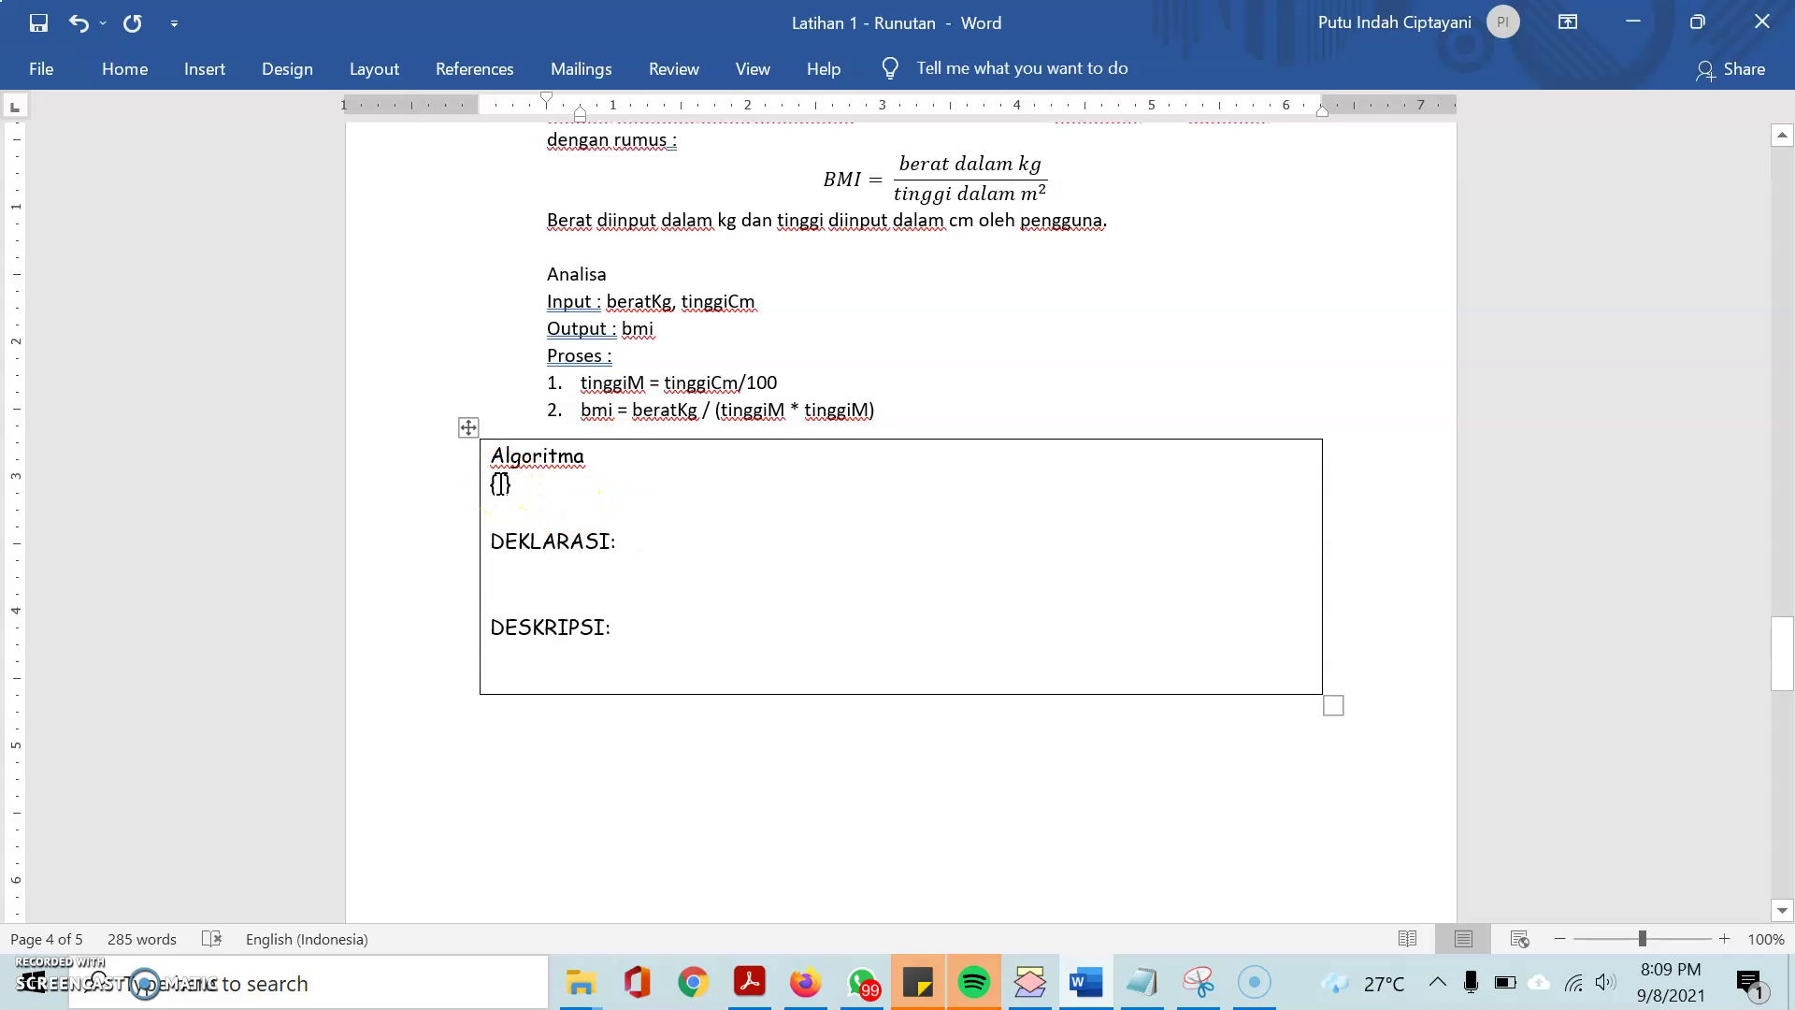
pyautogui.click(629, 454)
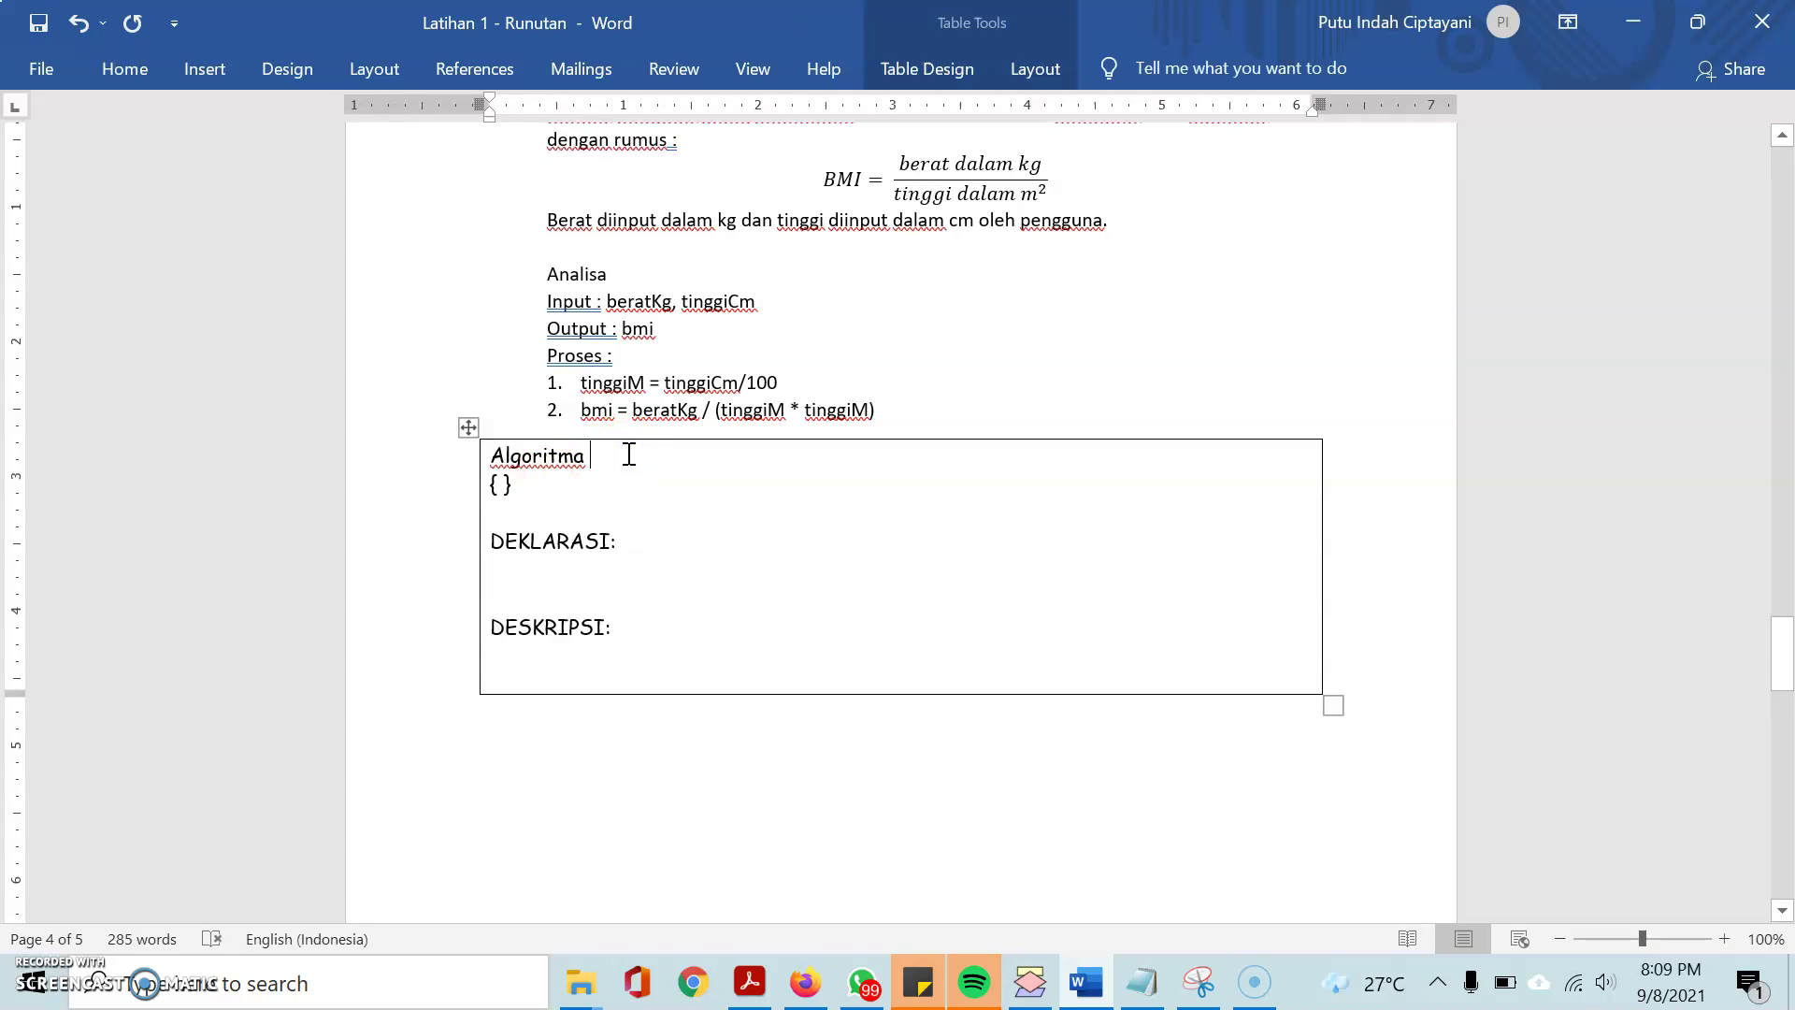
pyautogui.write('BMI {')
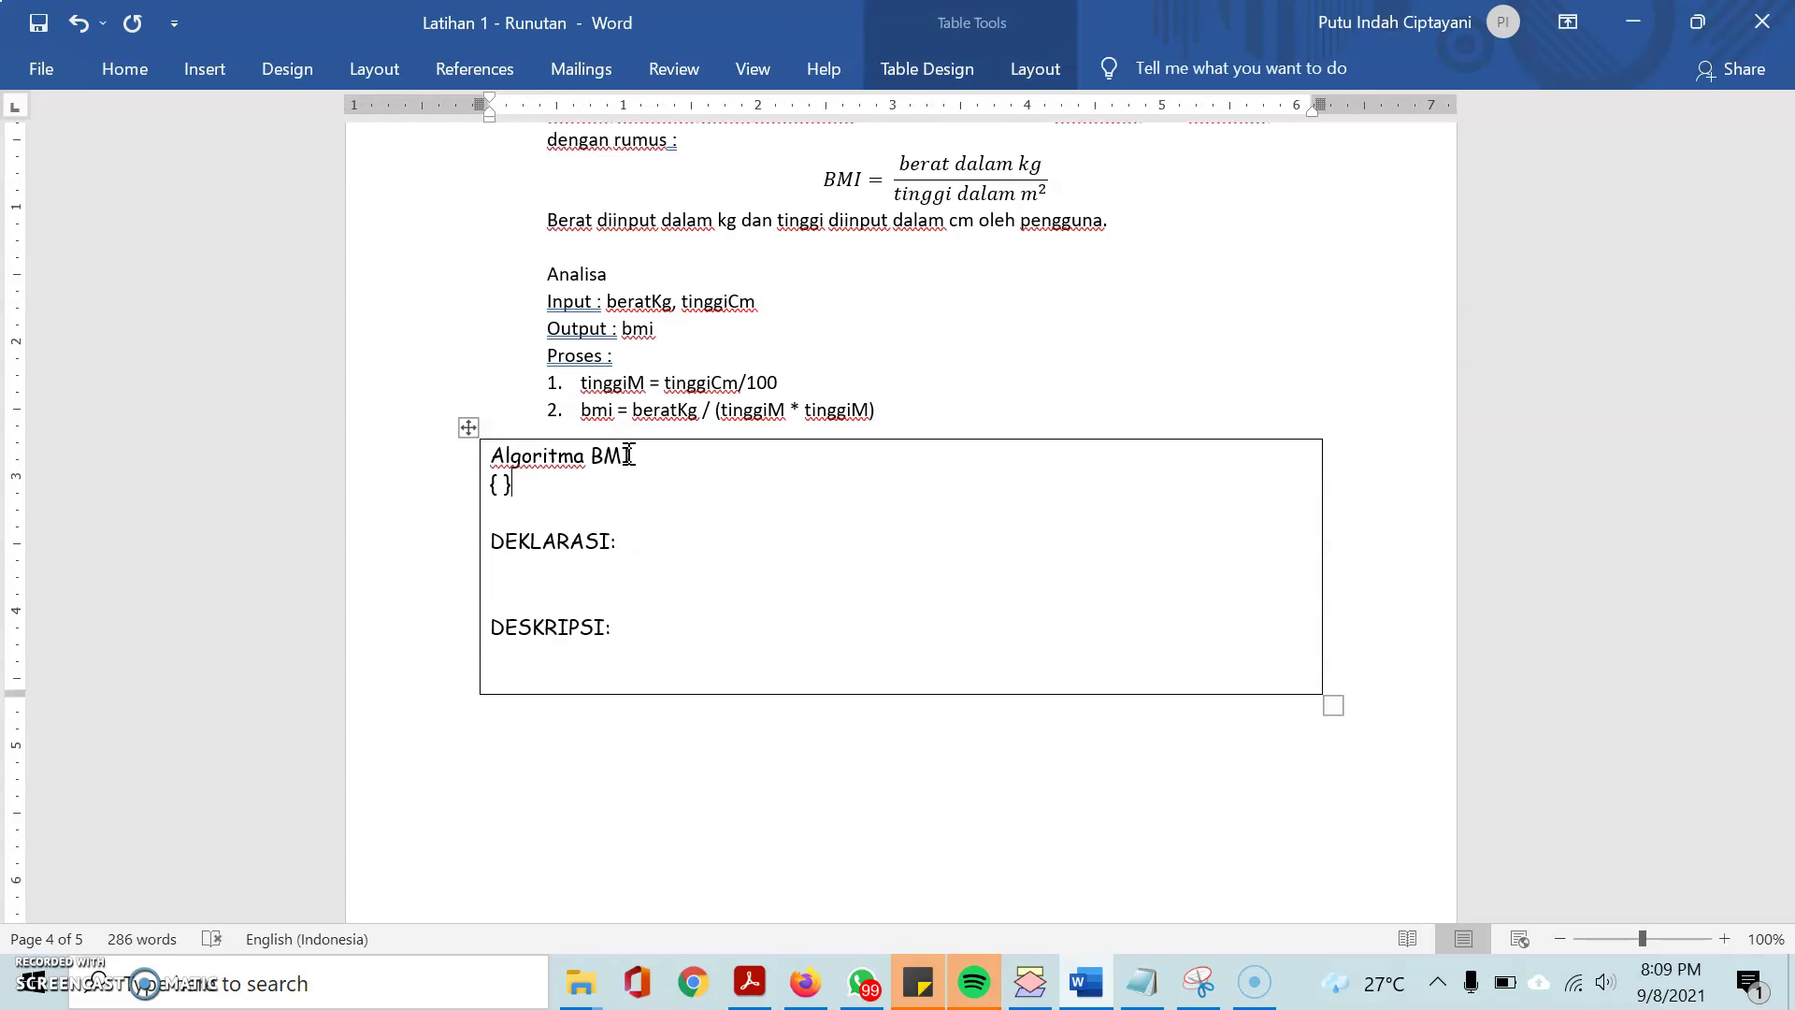
pyautogui.write('Algoritma untuk menghiu')
pyautogui.press('BackSpace')
pyautogui.write('tung bod')
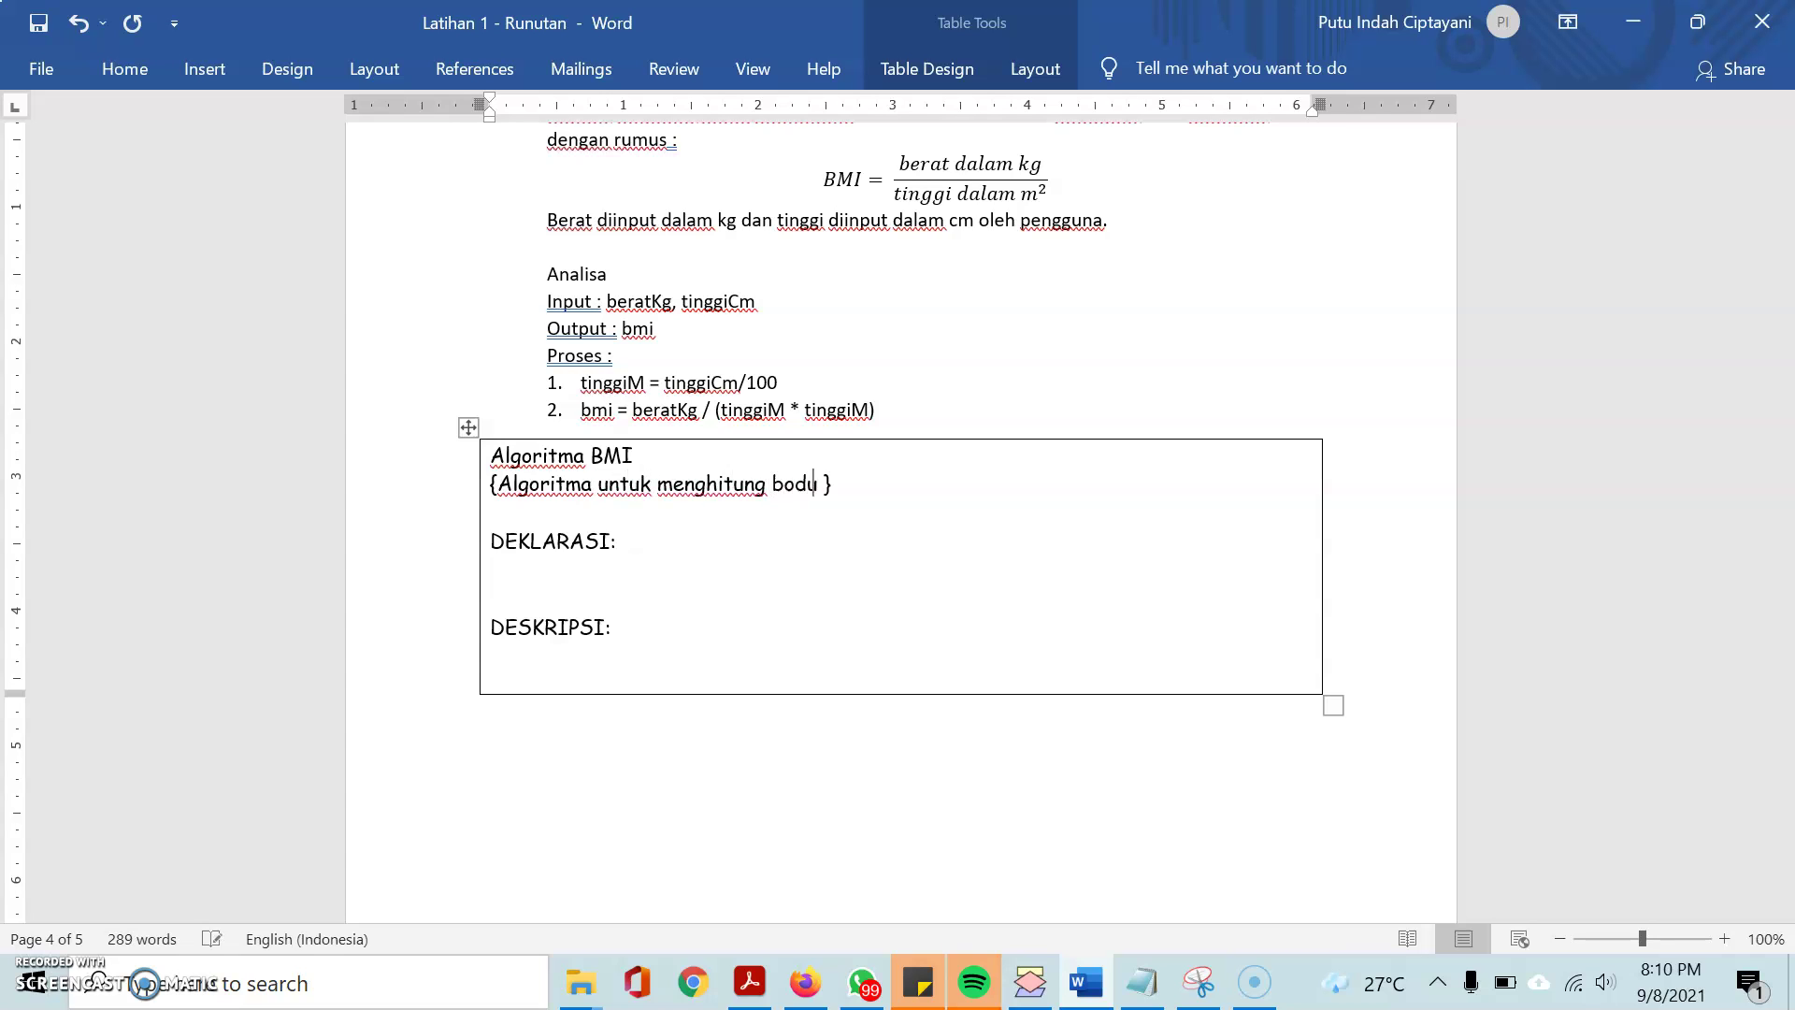
pyautogui.write('y mass index')
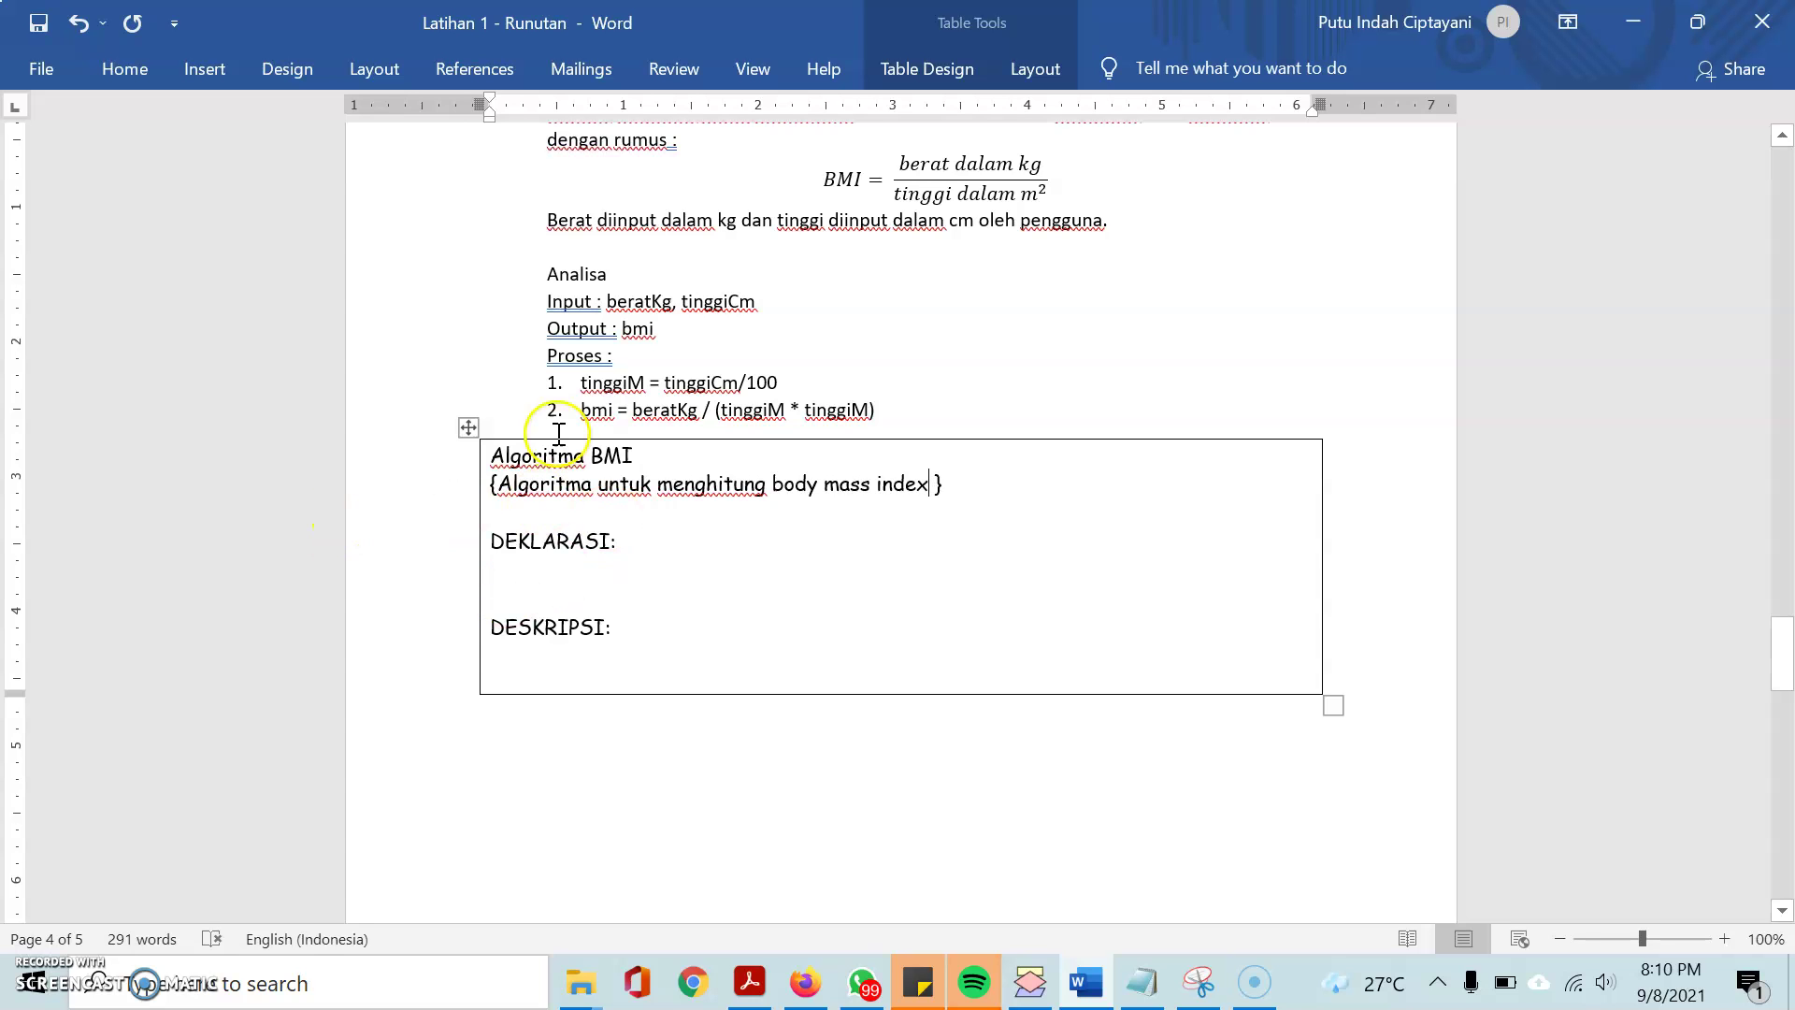
# Copy the input variables "beratKg, tinggiCm" from the analysis to the line below DEKLARASI, pasting them as text only
pyautogui.scroll(1, 558, 433)
pyautogui.click(540, 637)
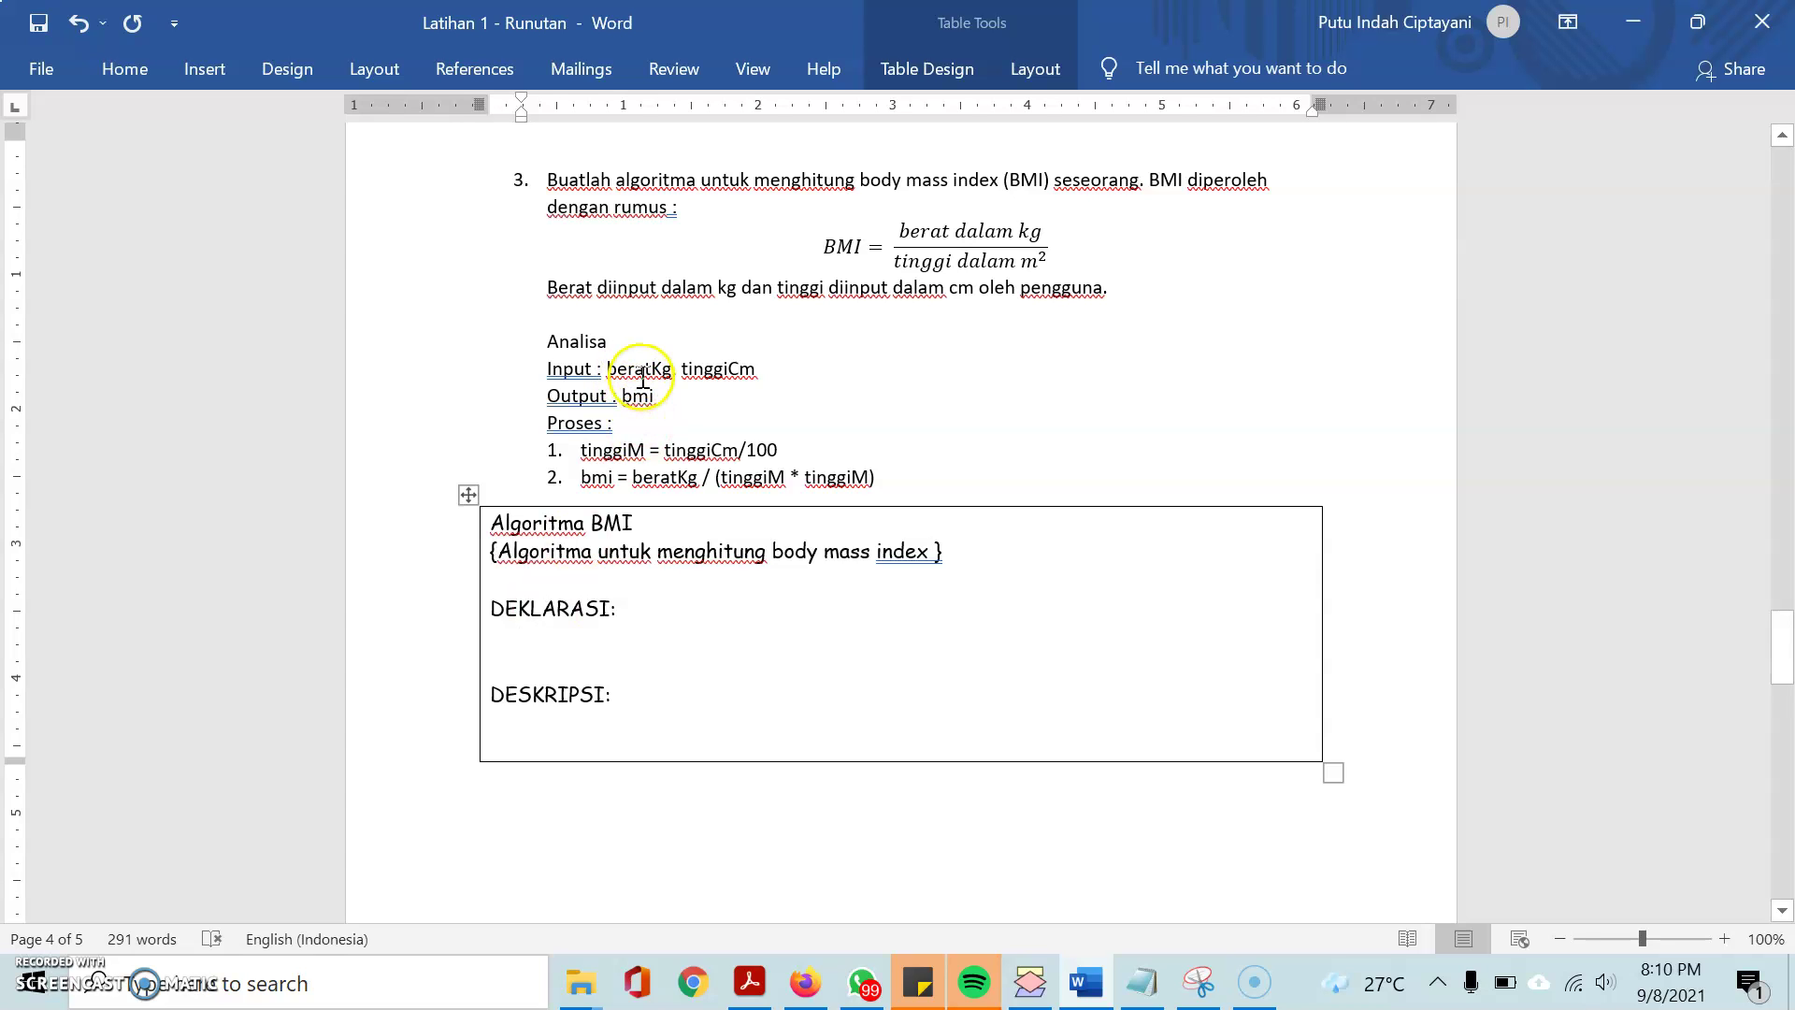
pyautogui.click(612, 368)
pyautogui.moveTo(653, 368); pyautogui.dragTo(716, 369)
pyautogui.rightClick(717, 368)
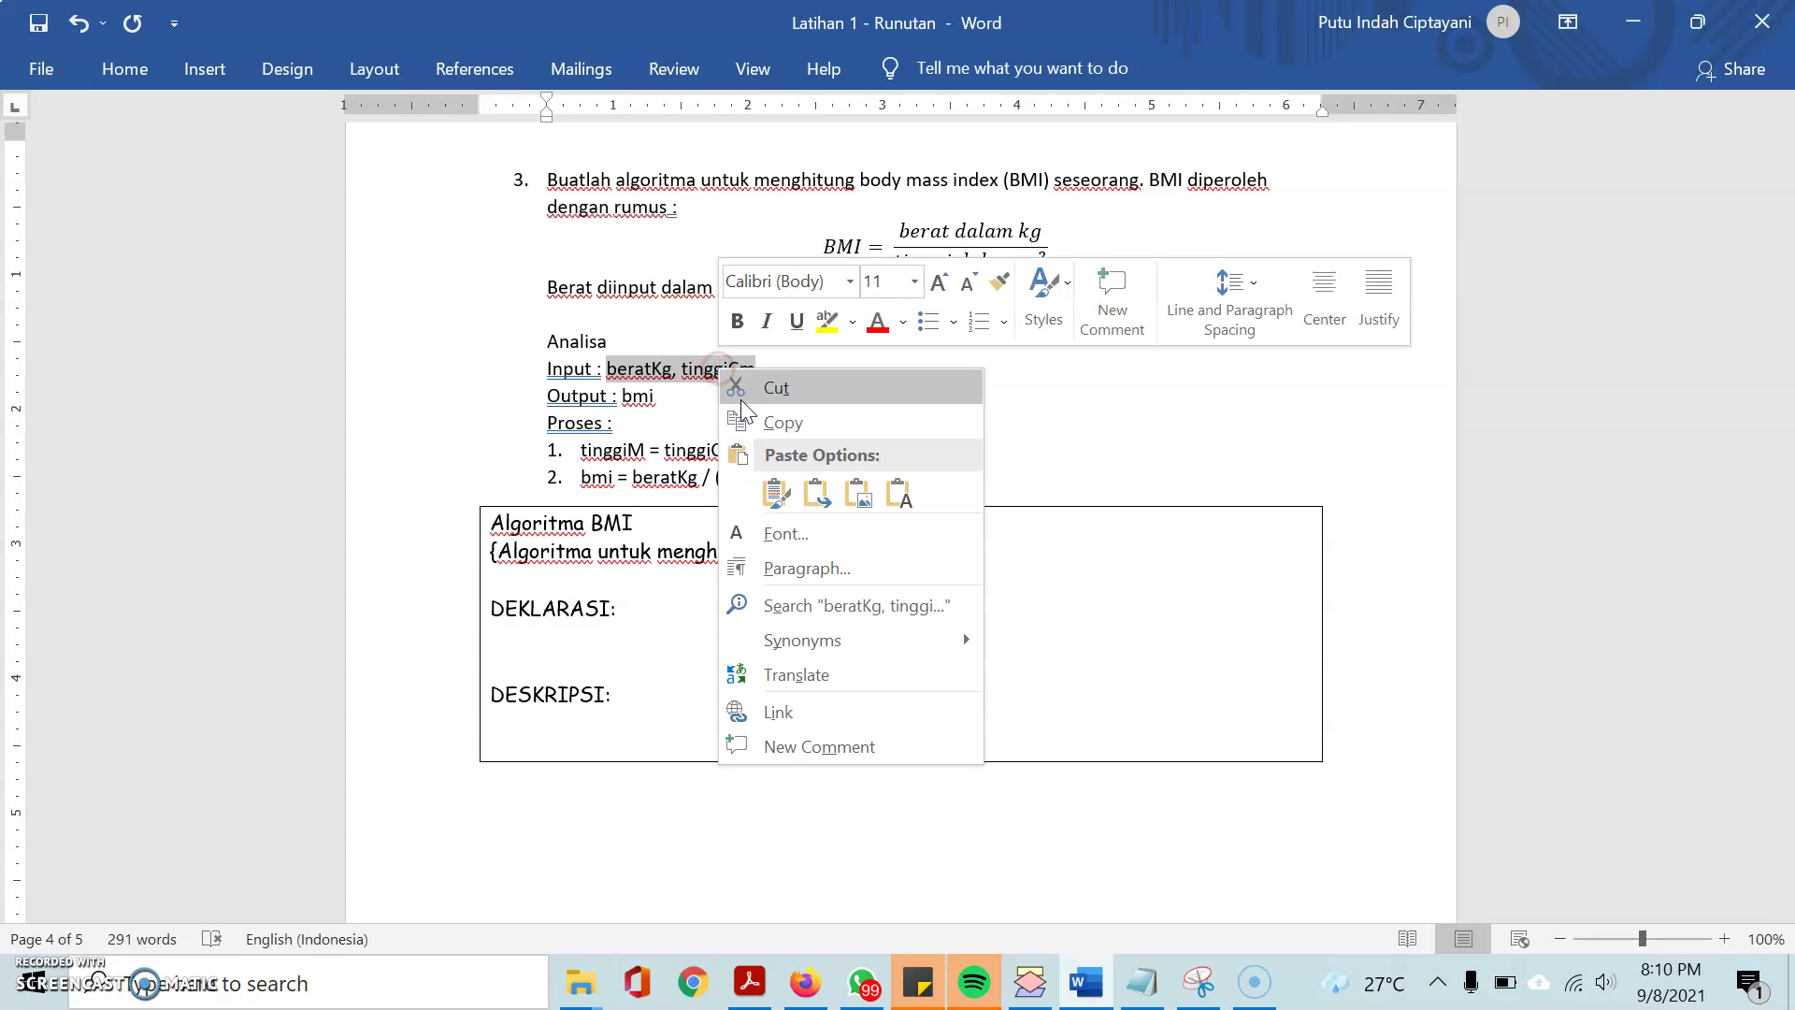
pyautogui.click(748, 423)
pyautogui.rightClick(533, 632)
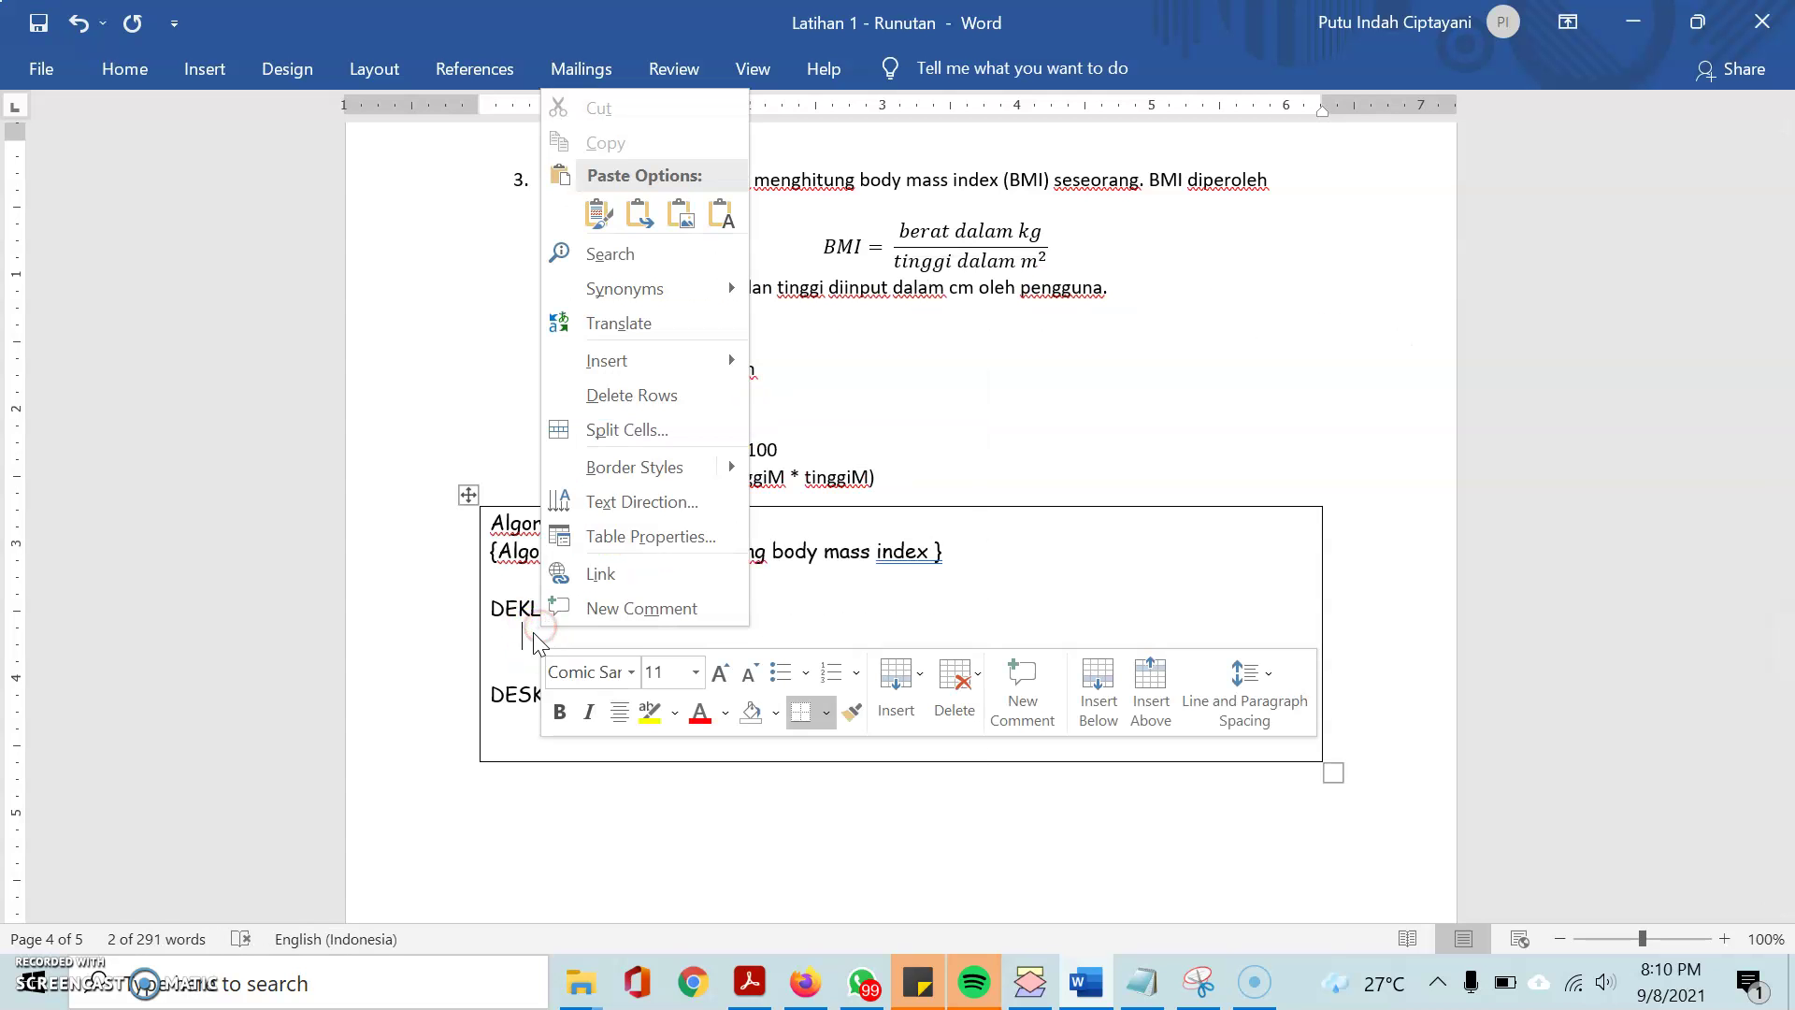
pyautogui.click(732, 217)
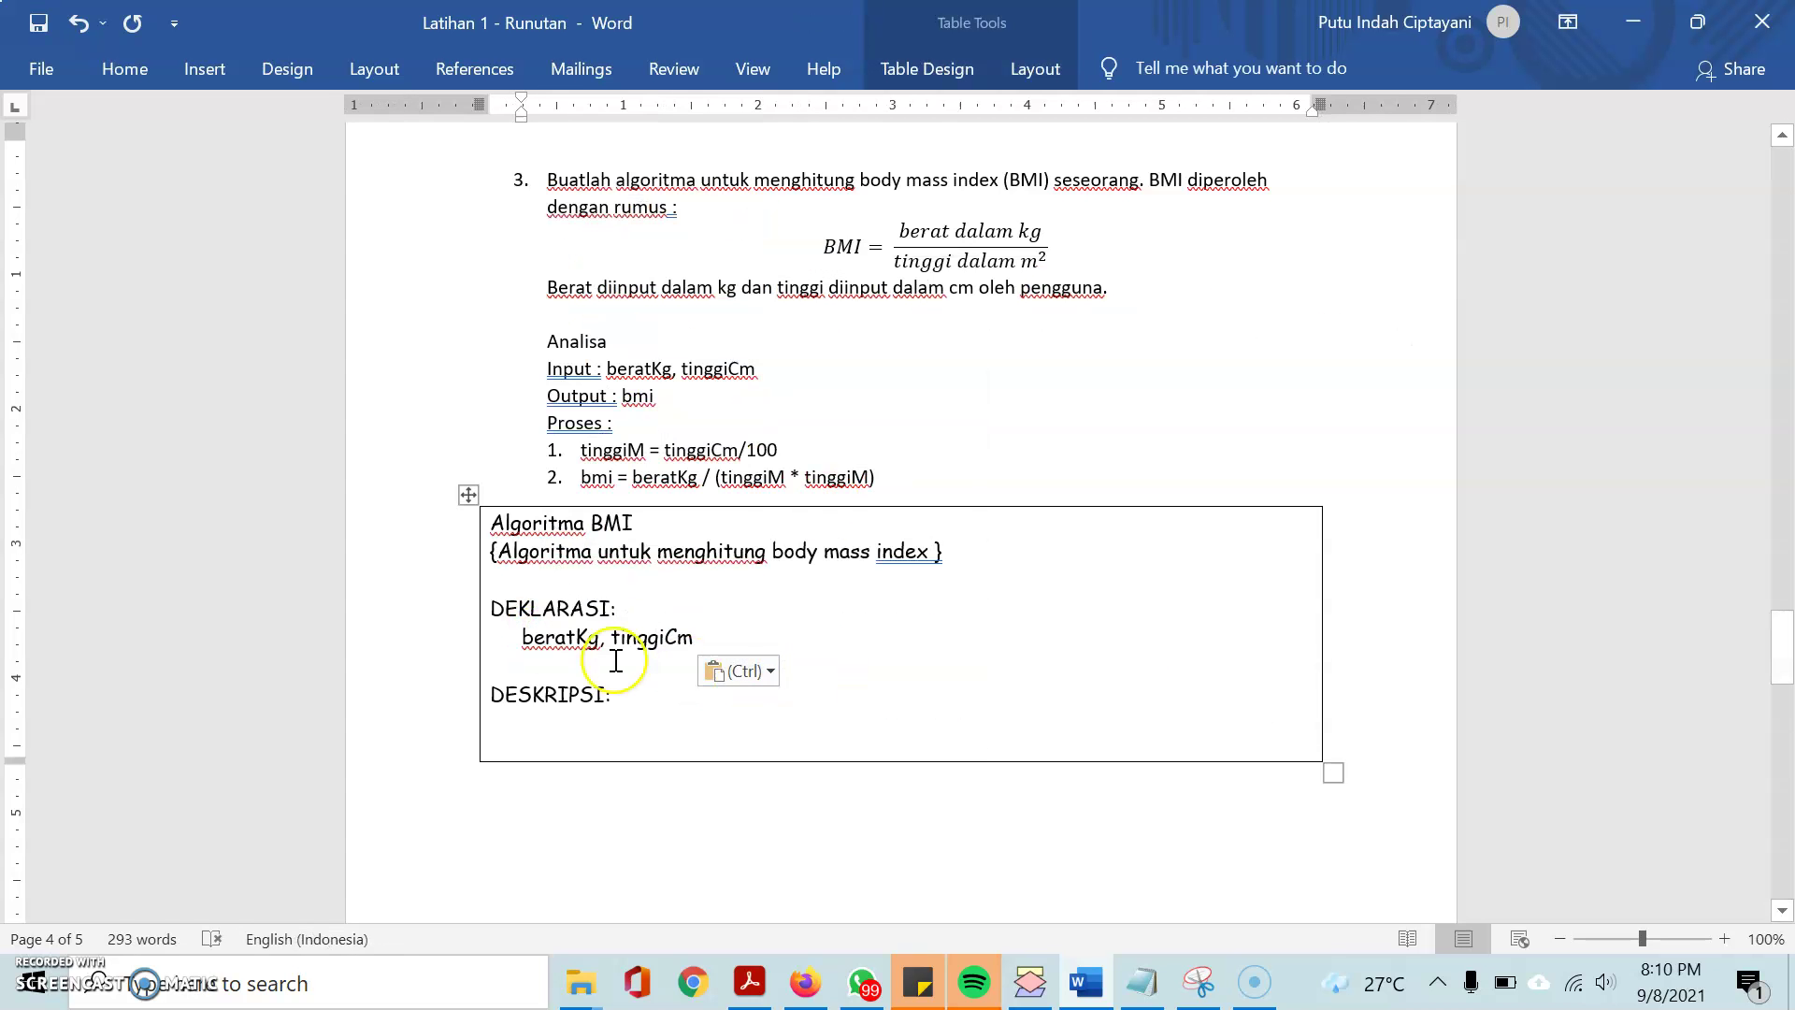
# Add a comma after "tinggiCm" below DEKLARASI and copy the output variable "bmi" from the analysis there as text only
pyautogui.write(',')
pyautogui.doubleClick(639, 396)
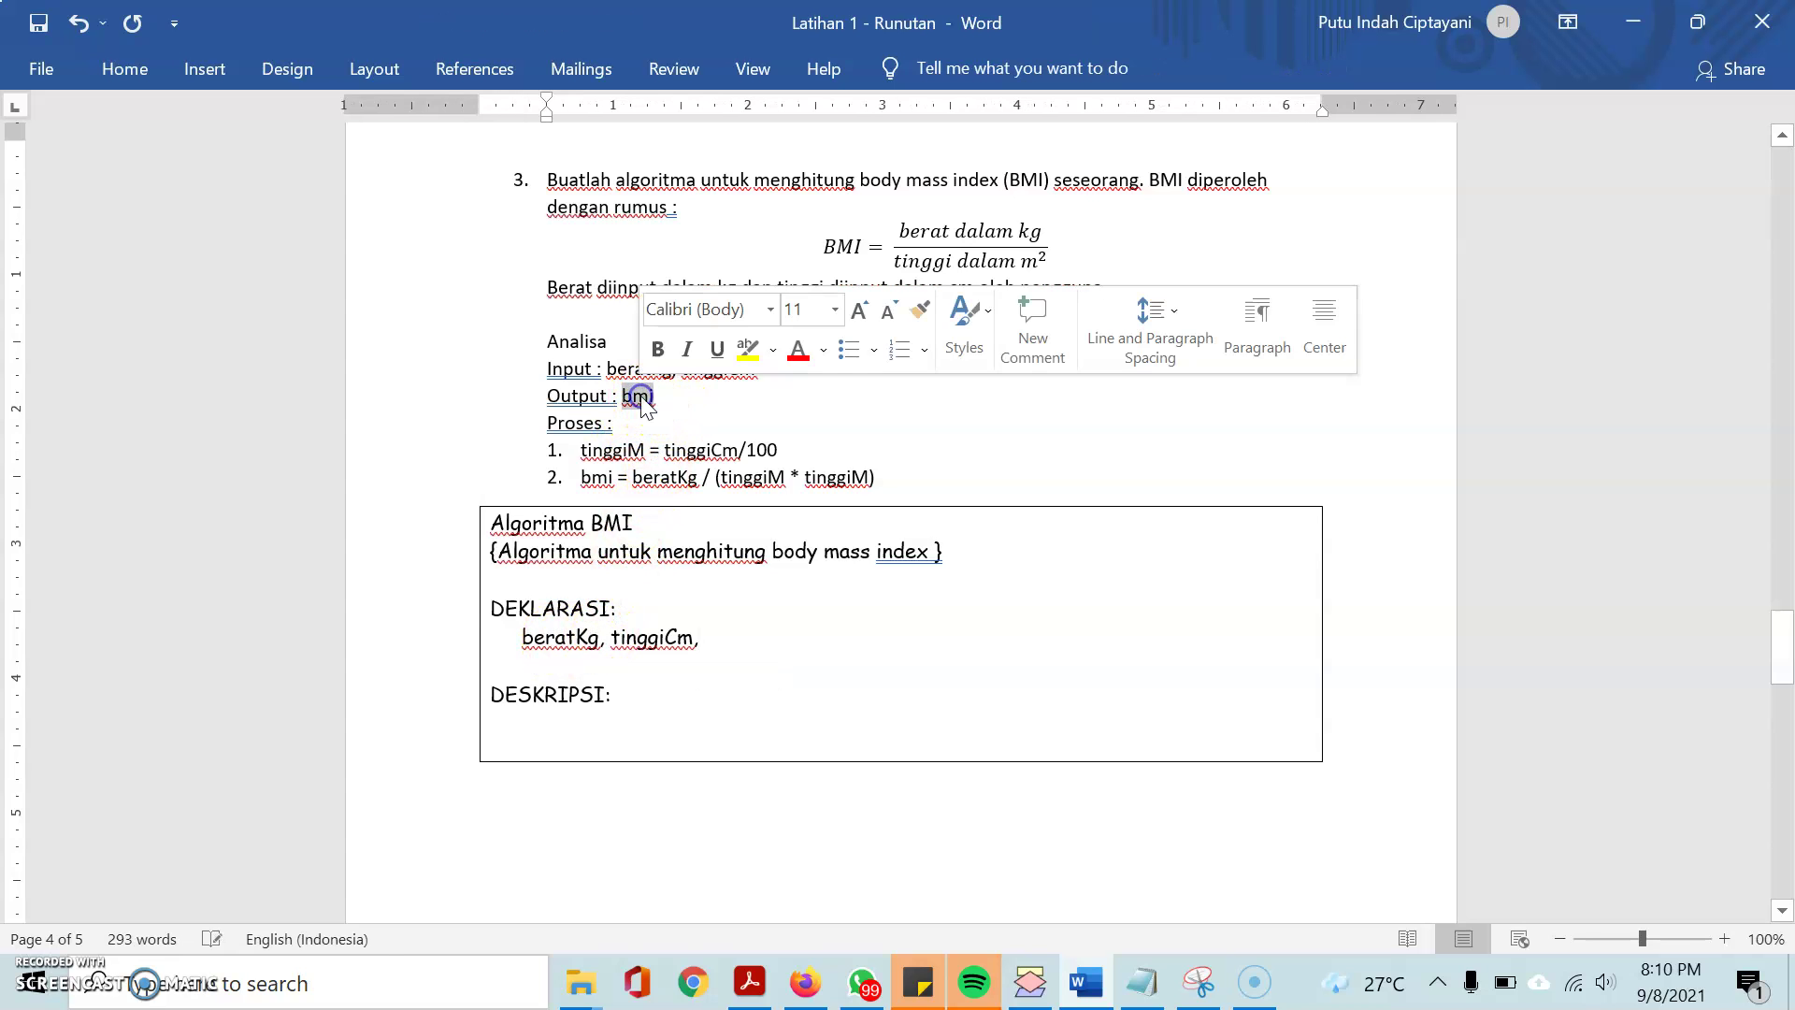
pyautogui.rightClick(642, 404)
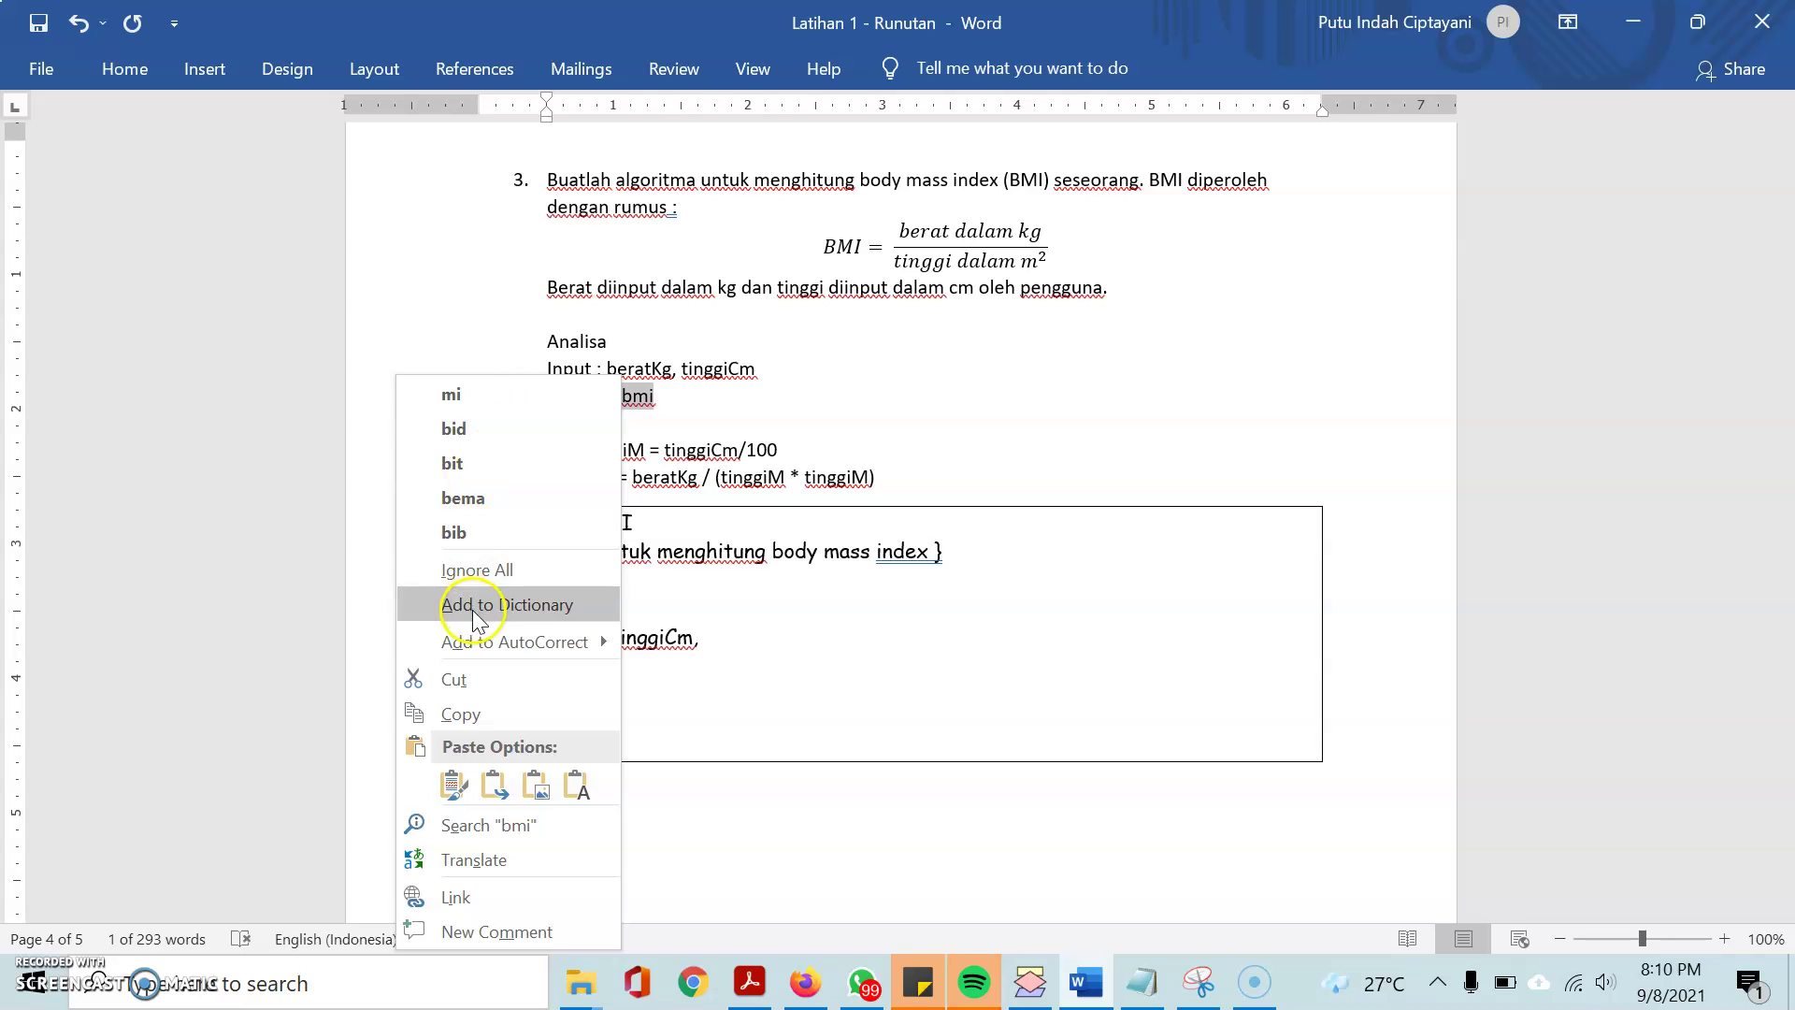
pyautogui.click(467, 711)
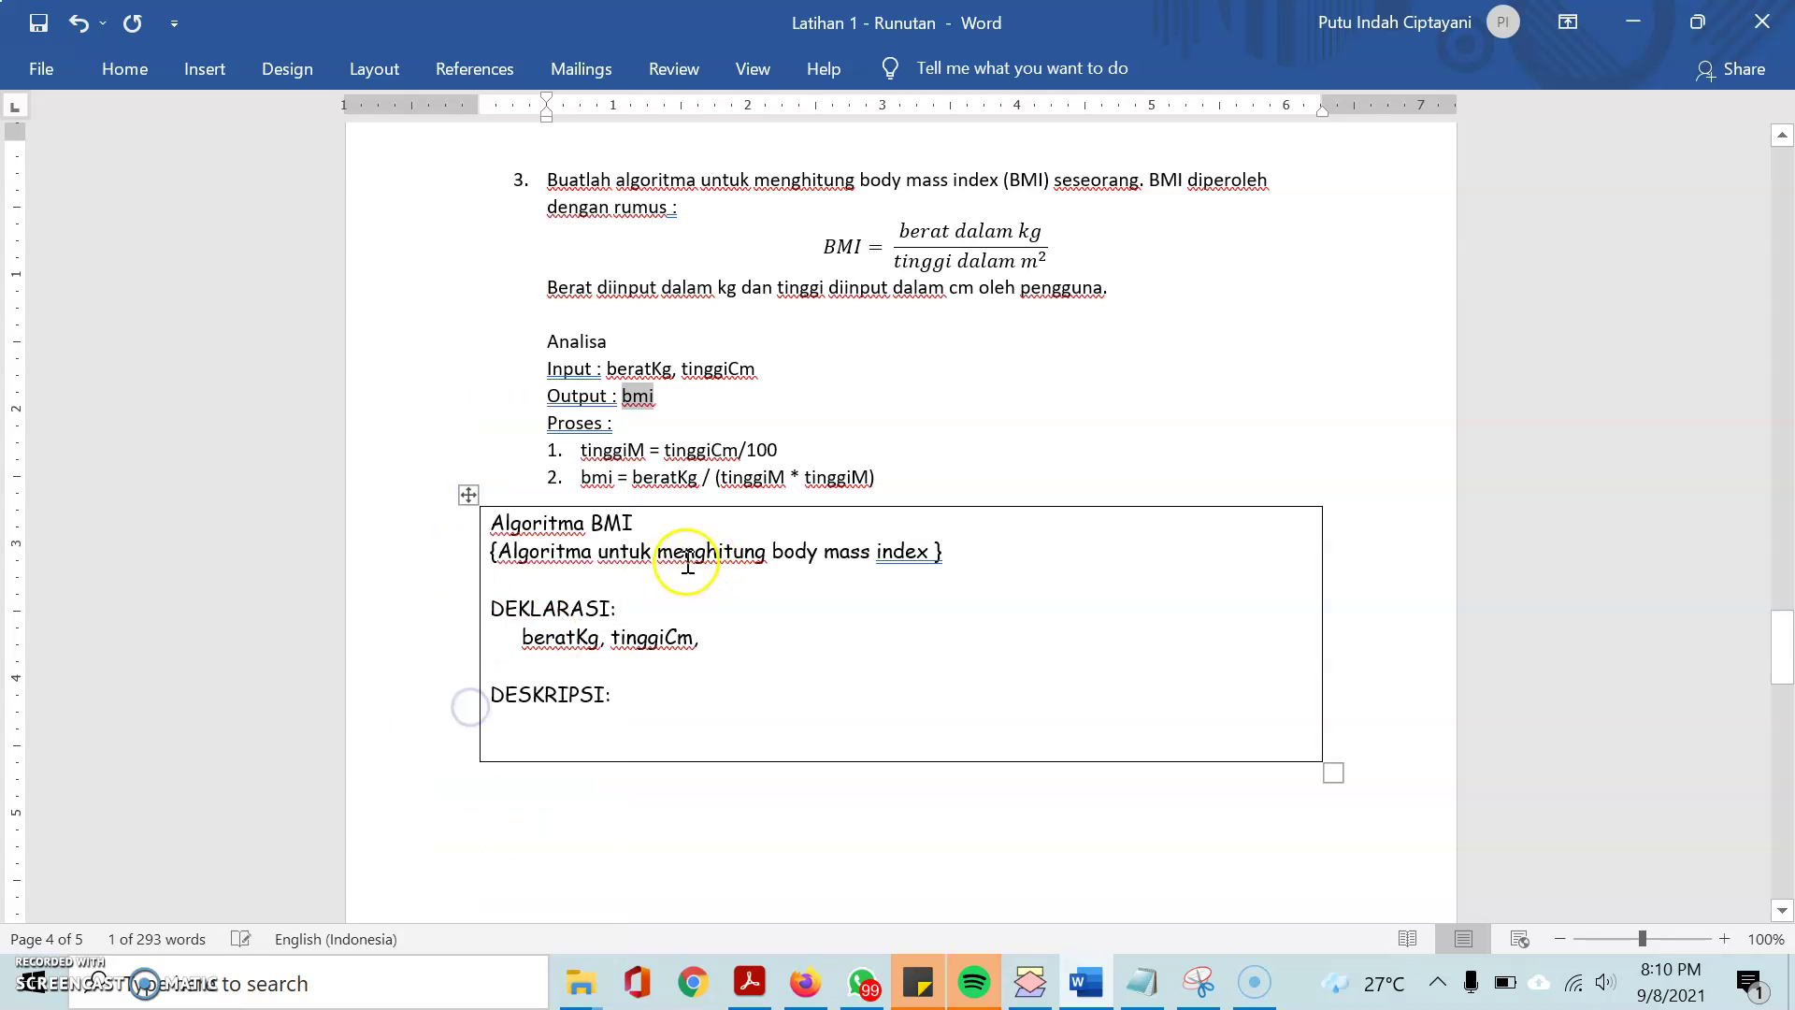
pyautogui.click(729, 638)
pyautogui.rightClick(728, 639)
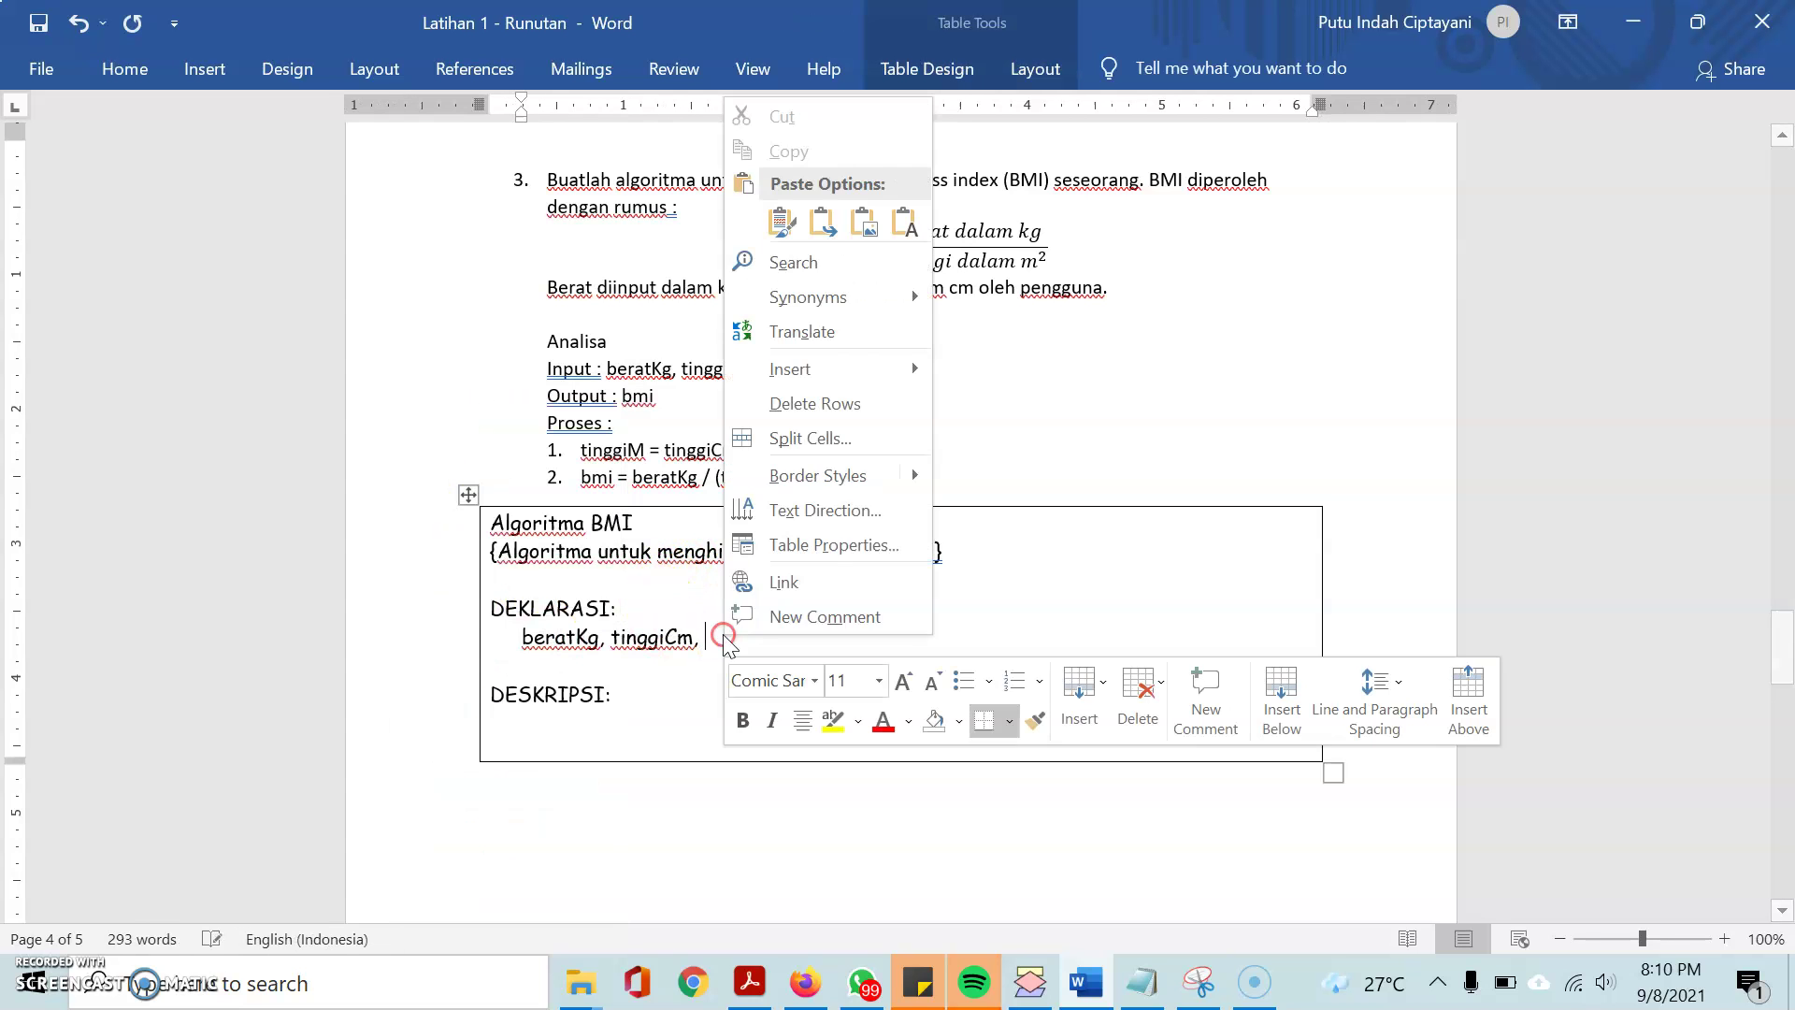
pyautogui.click(903, 221)
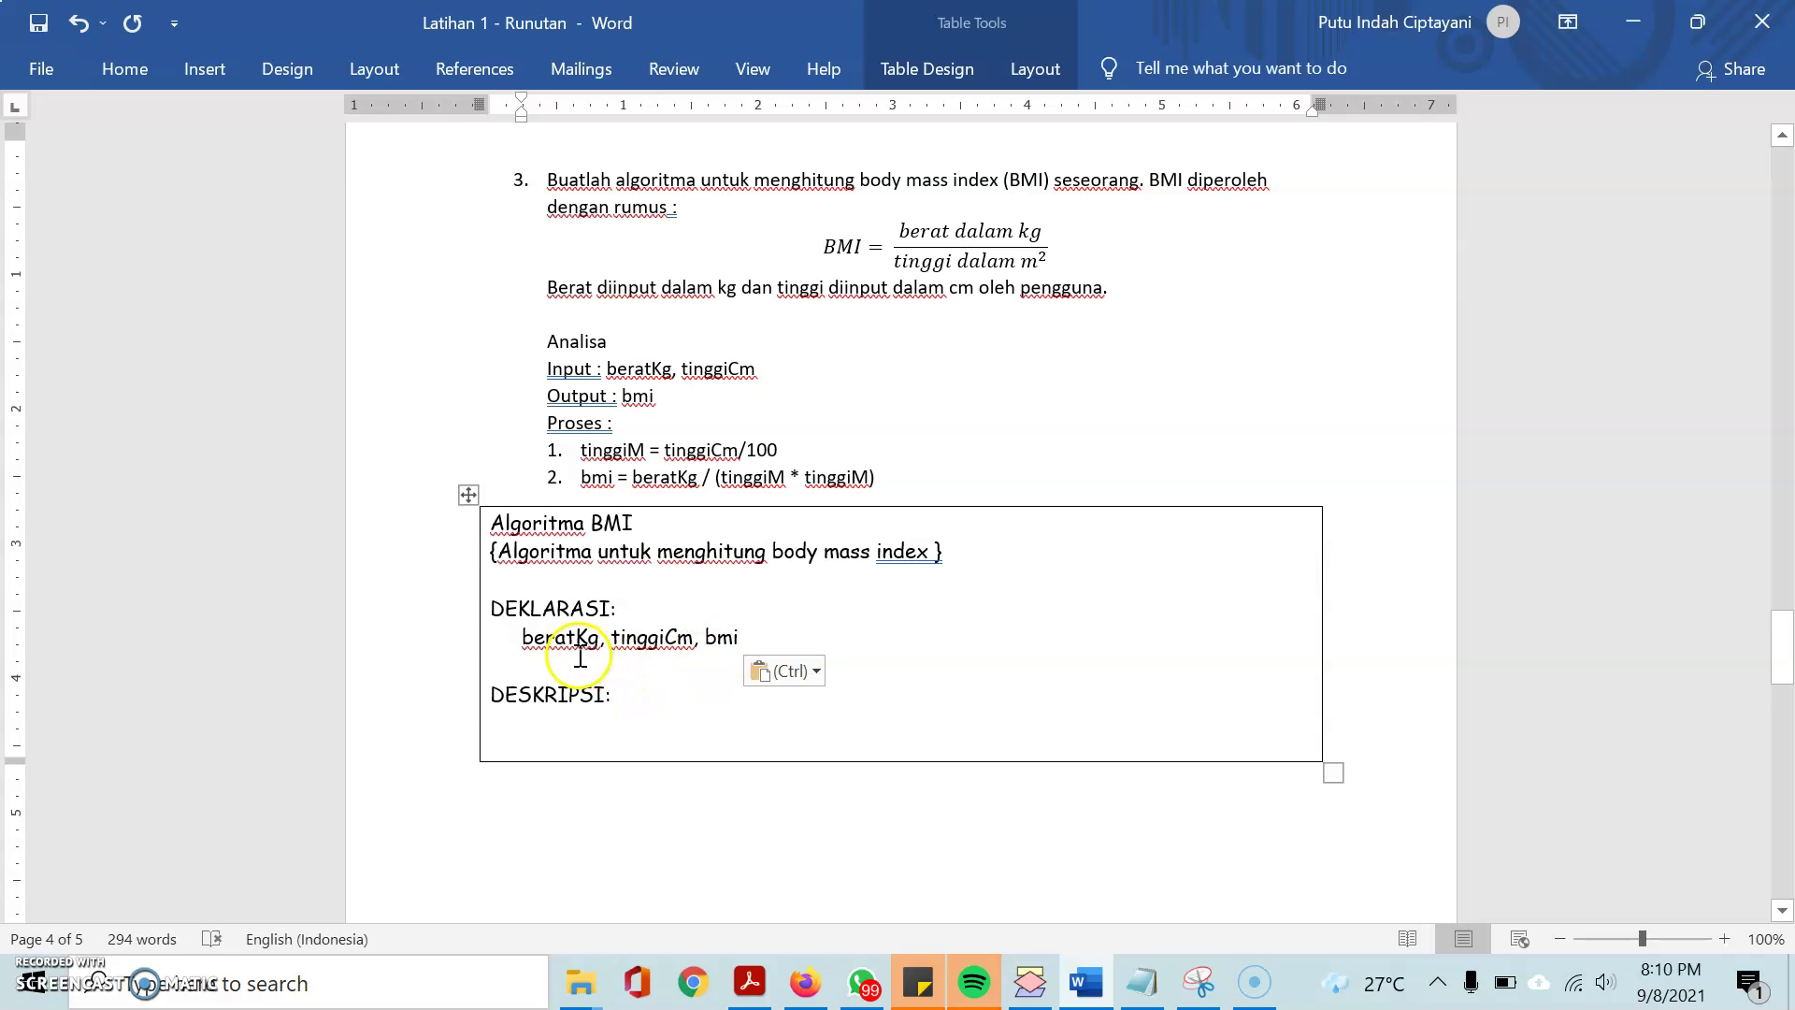
# Copy "tinggiM" from process item 1 to the end of the declaration line as text only, separated by a comma and without its list number
pyautogui.doubleClick(608, 451)
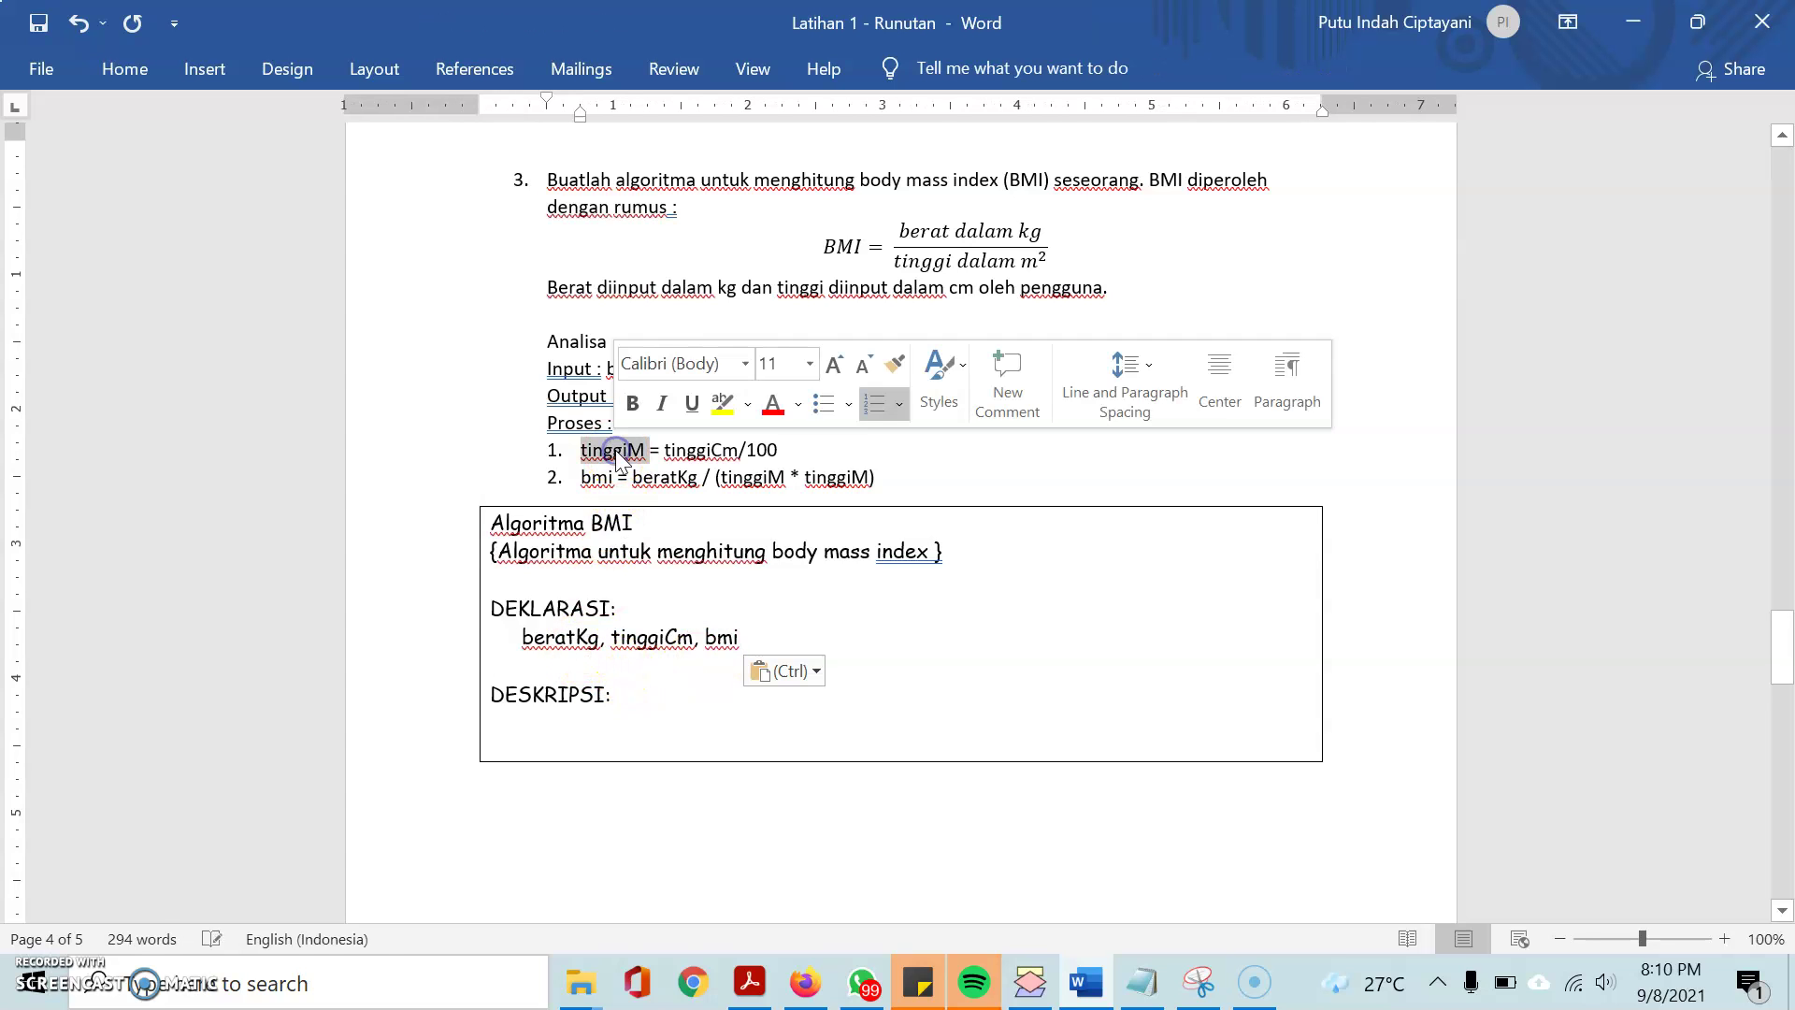
pyautogui.click(759, 638)
pyautogui.write(',')
pyautogui.hotkey('ctrl', 'v')
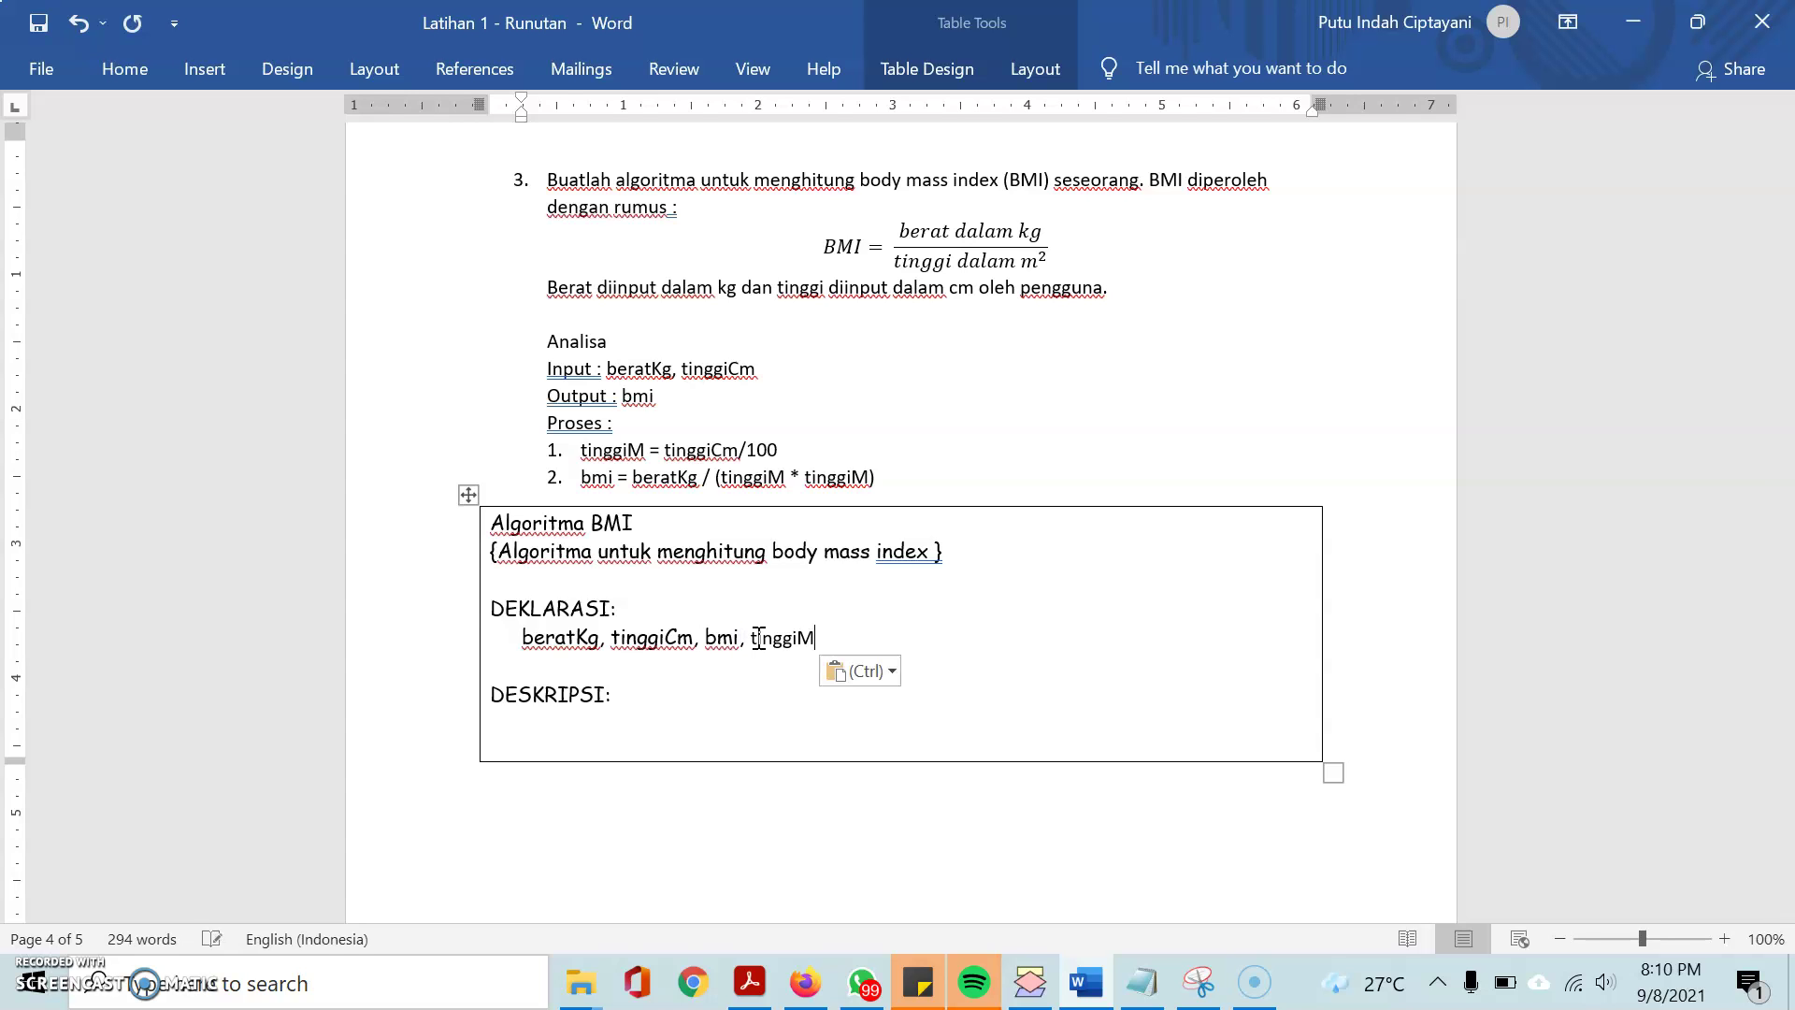
pyautogui.hotkey('ctrl', 'z')
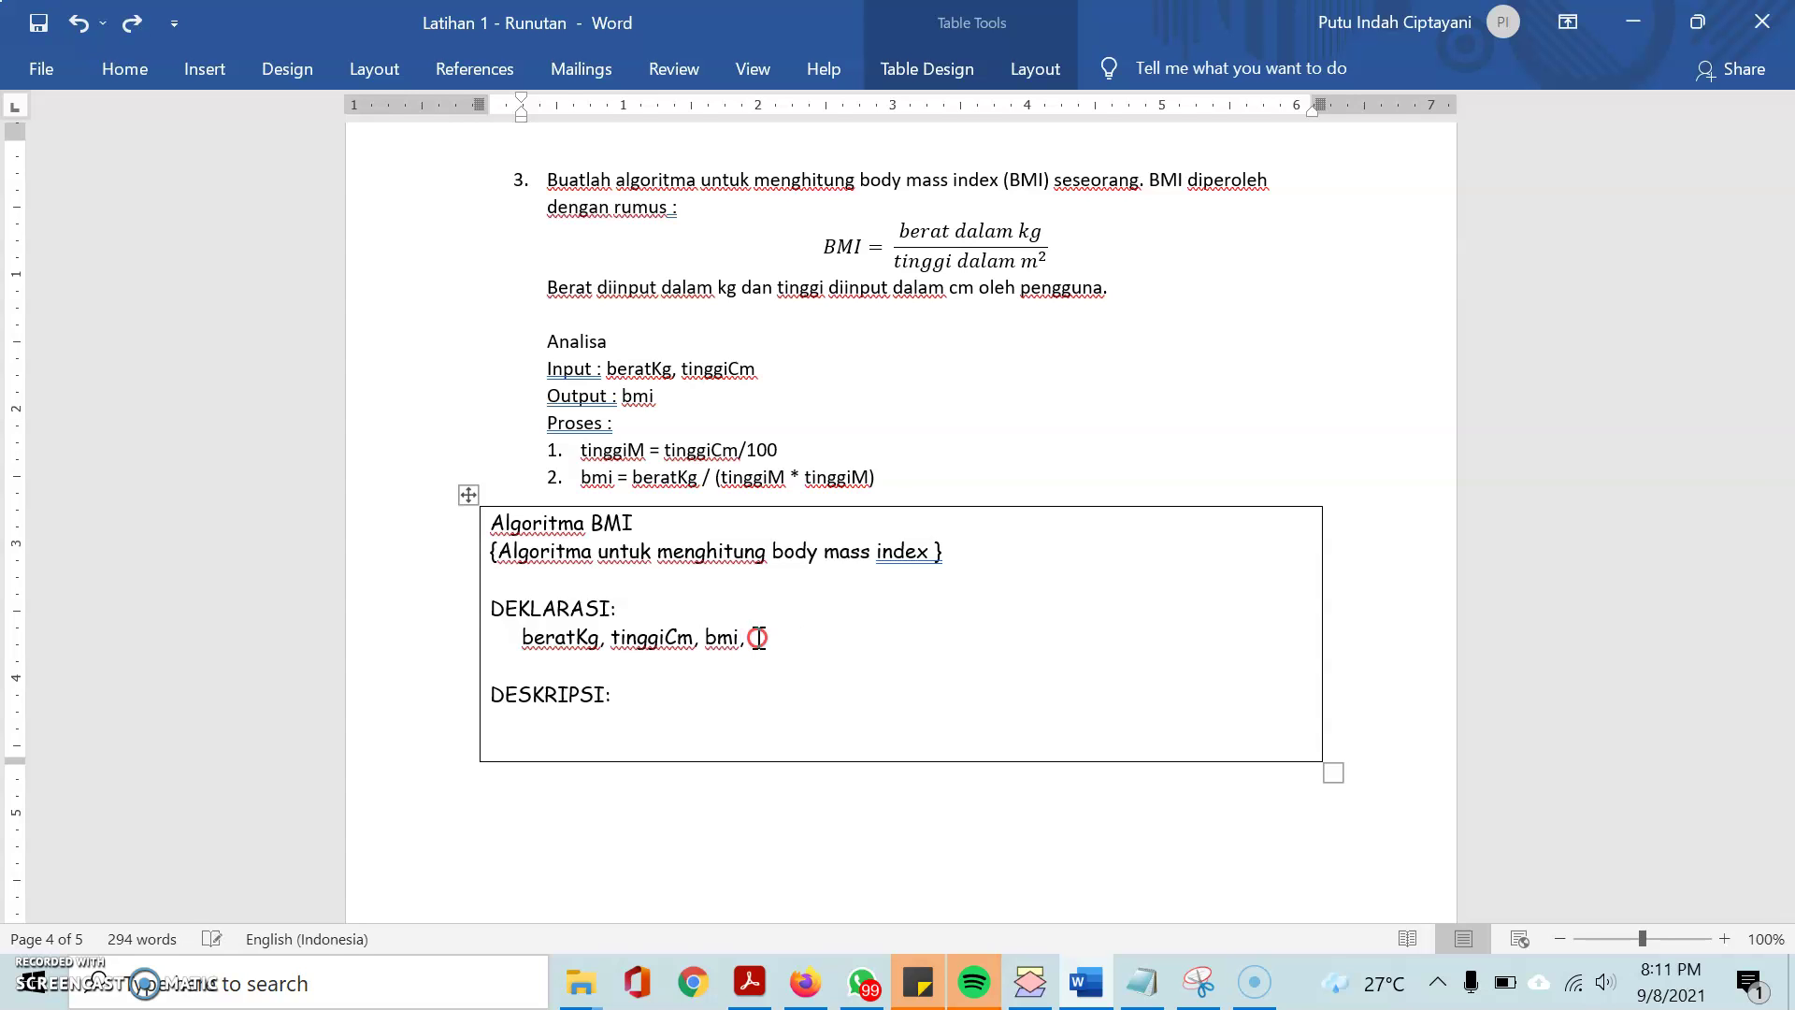
pyautogui.rightClick(758, 637)
pyautogui.click(933, 233)
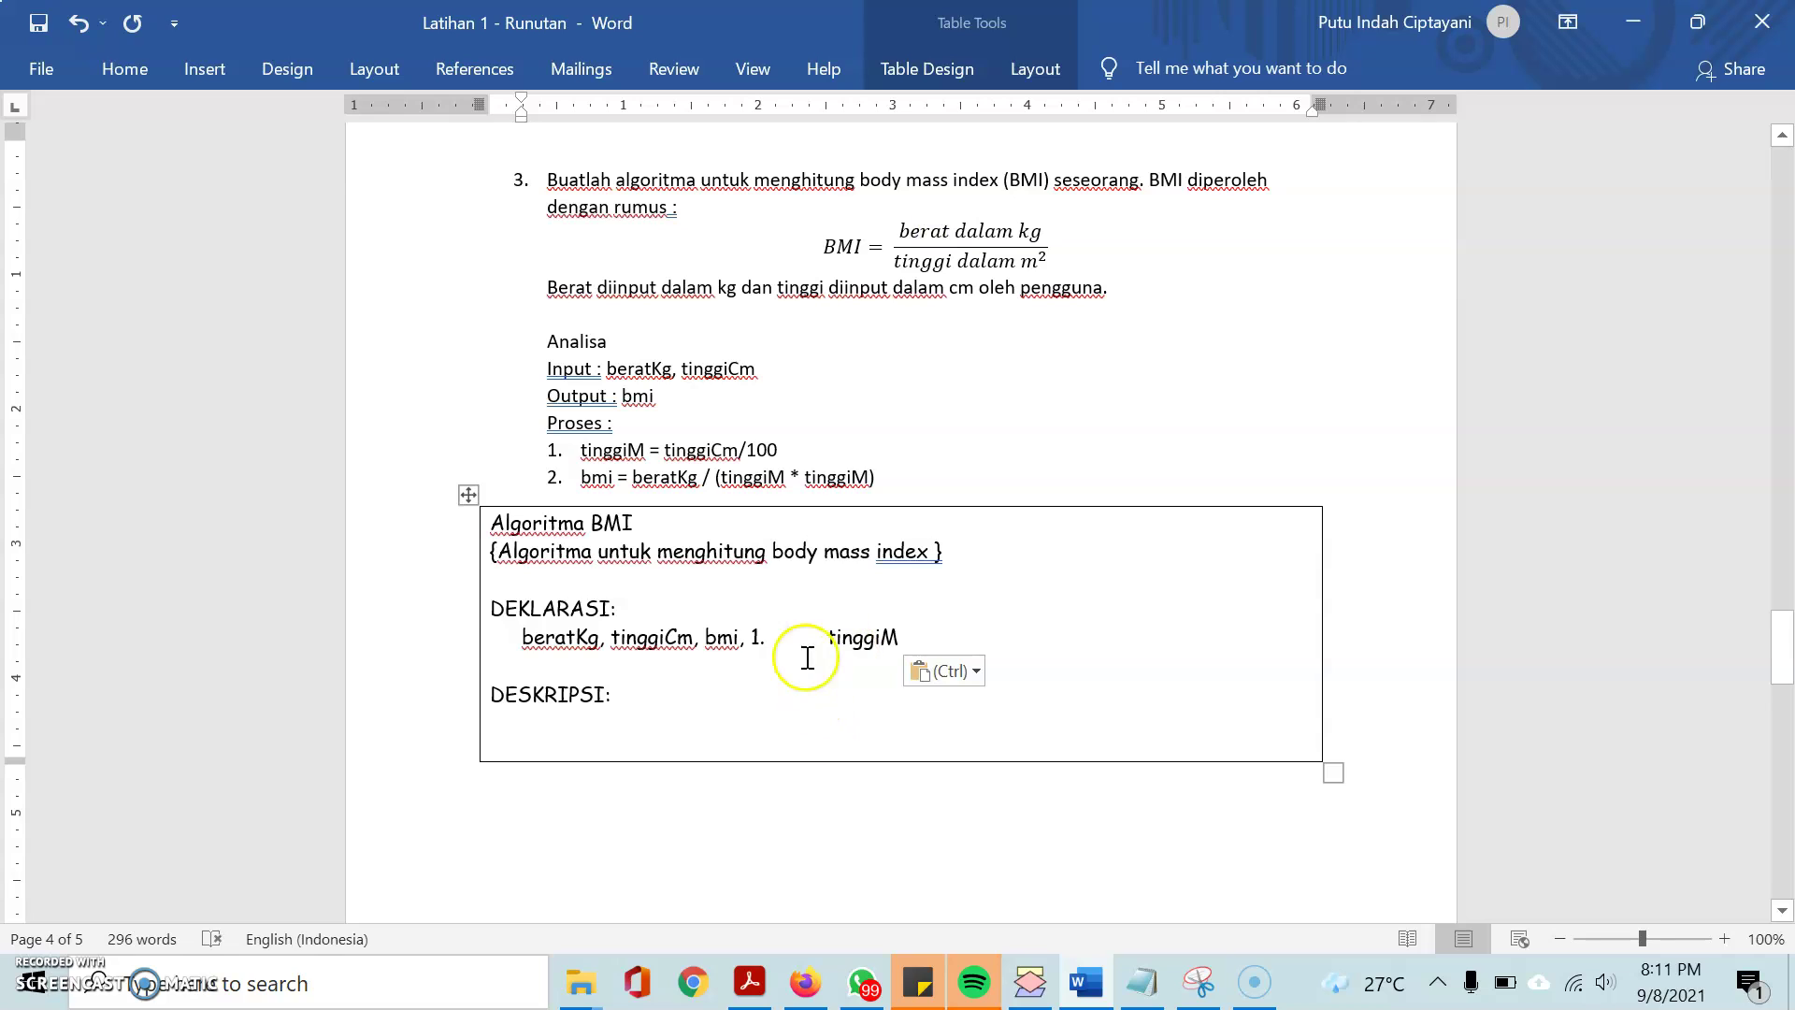
pyautogui.press('BackSpace')
pyautogui.press('BackSpace')
pyautogui.press('BackSpace')
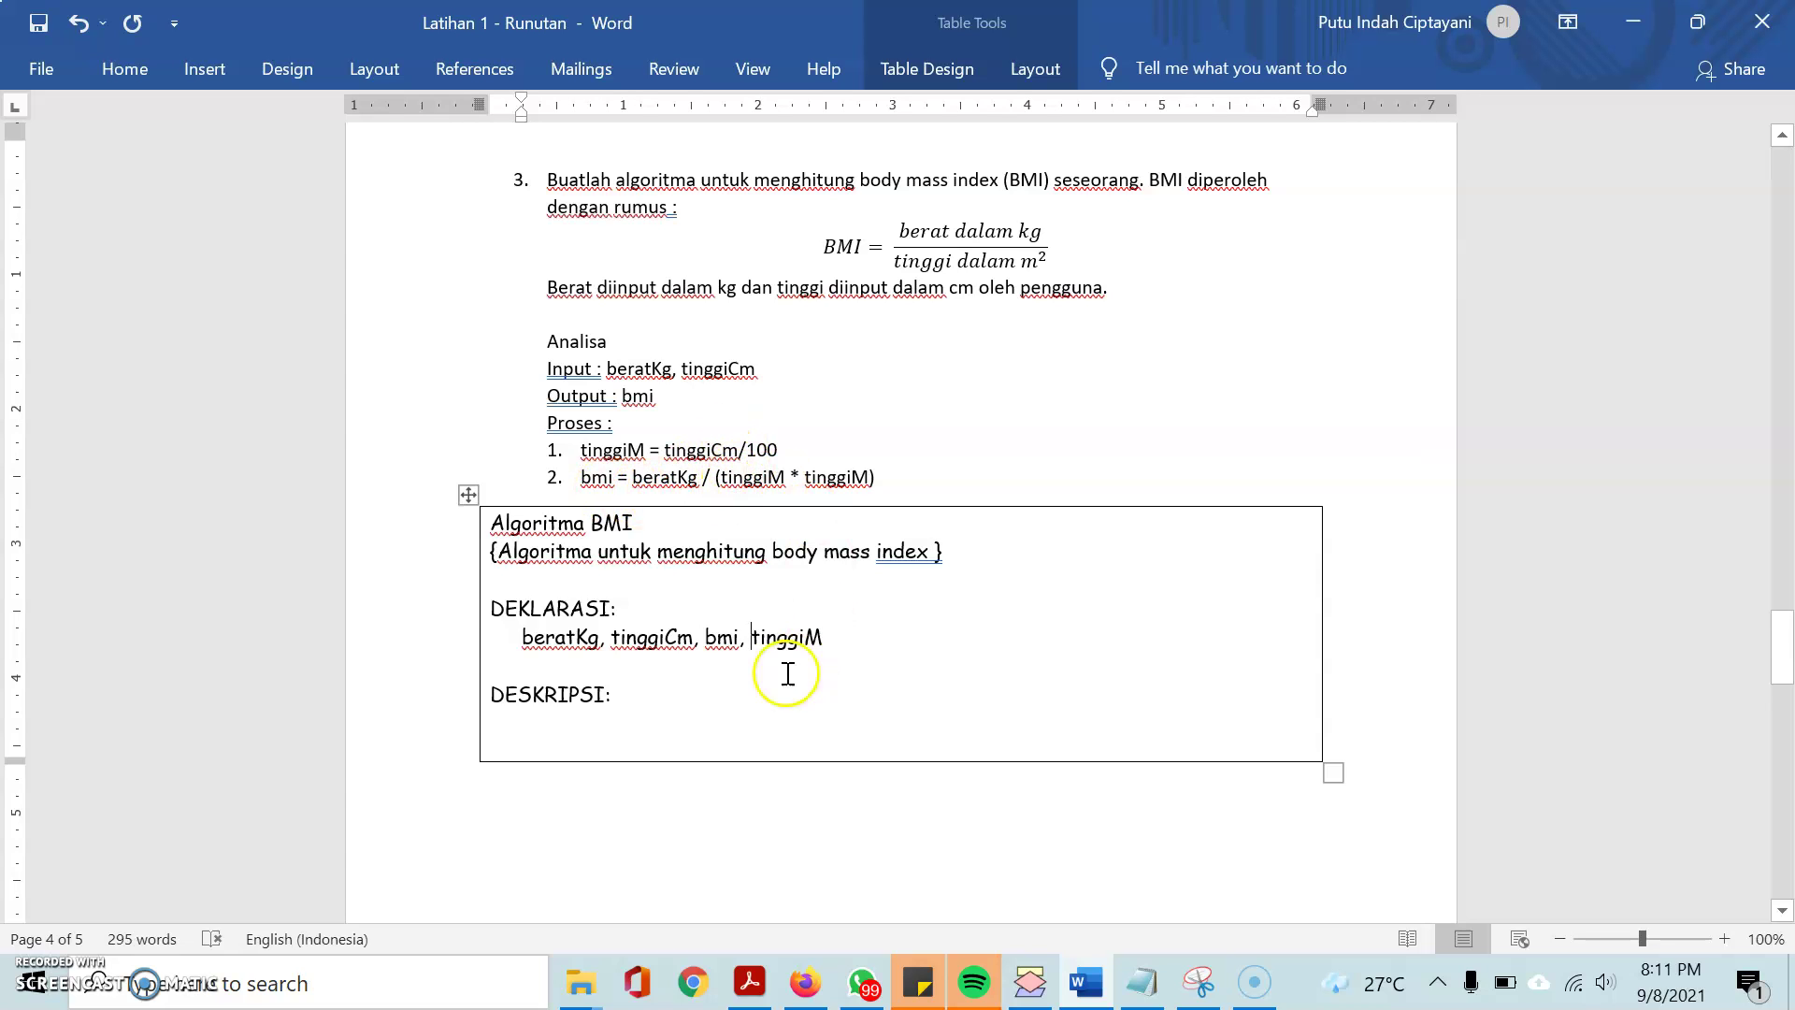
# Declare the variables in the line below DEKLARASI as type real by adding ": real" at its end
pyautogui.click(871, 642)
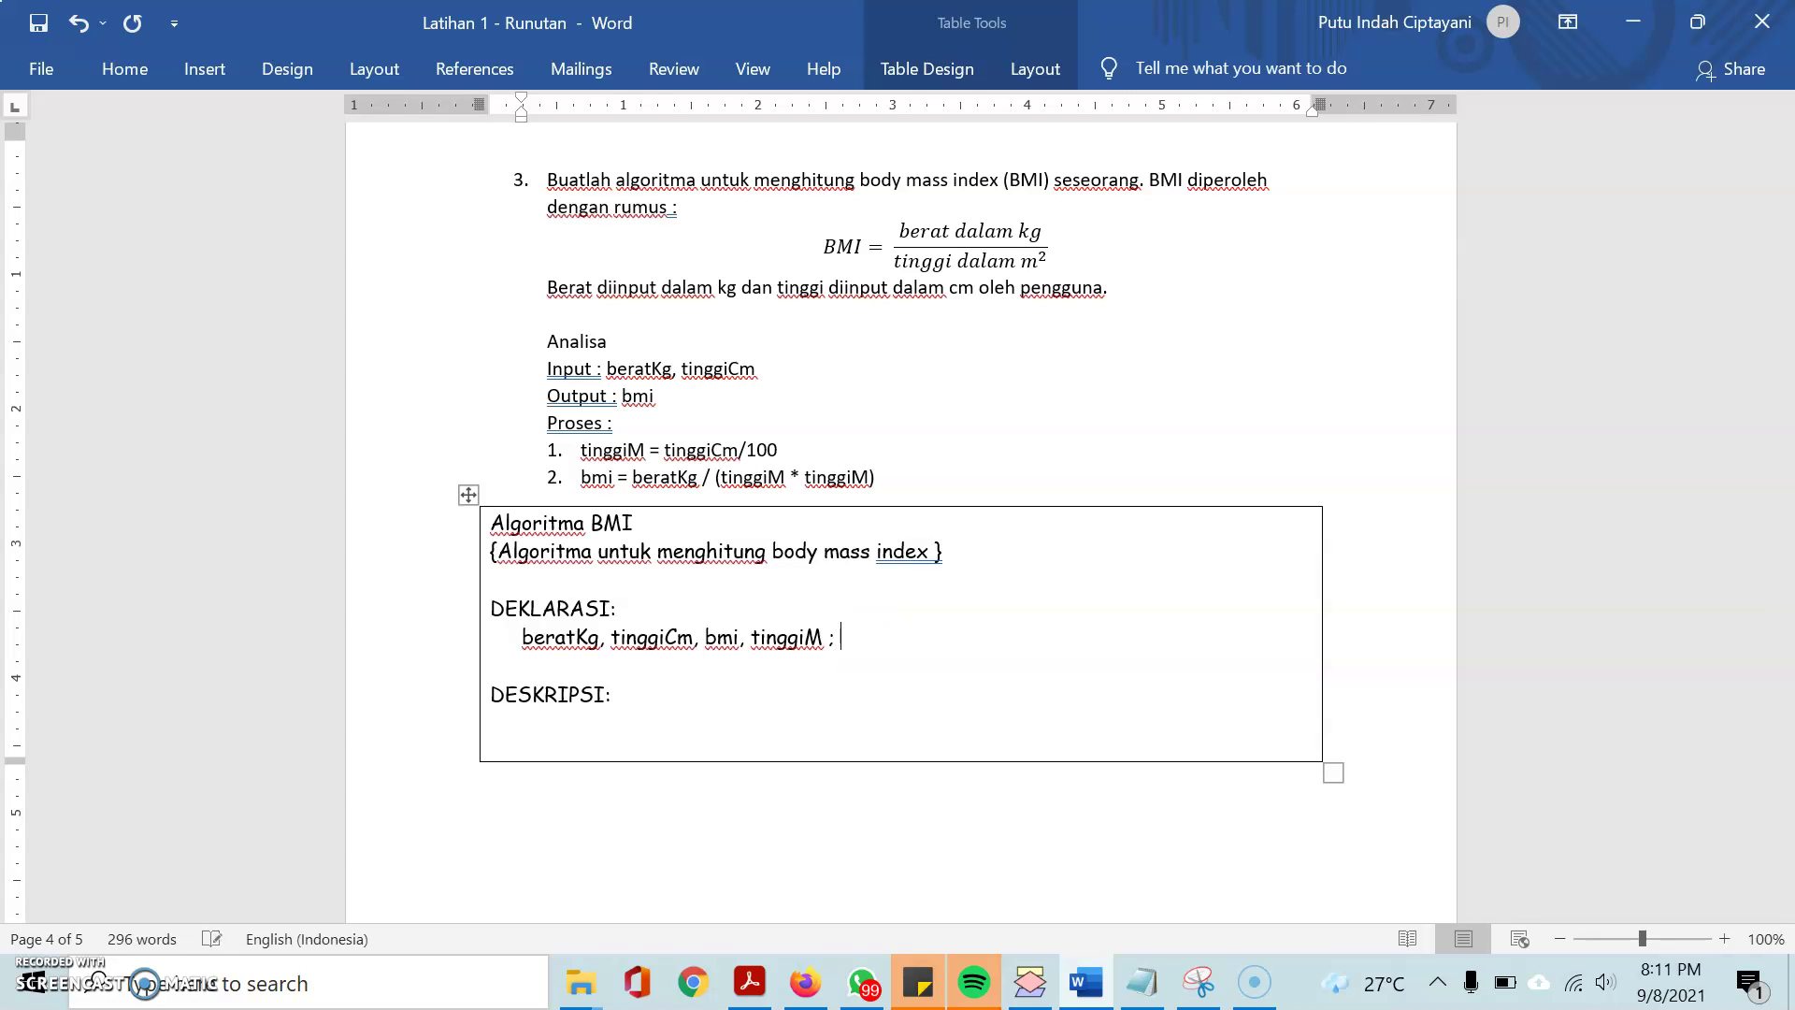
pyautogui.press('BackSpace')
pyautogui.press('BackSpace')
pyautogui.write(':')
pyautogui.click(841, 641)
pyautogui.click(856, 647)
pyautogui.write('real')
# Move "tinggiCm" out of the real declaration to a new line below it and declare it as "tinggiCm : integer"
pyautogui.moveTo(612, 639); pyautogui.dragTo(703, 641)
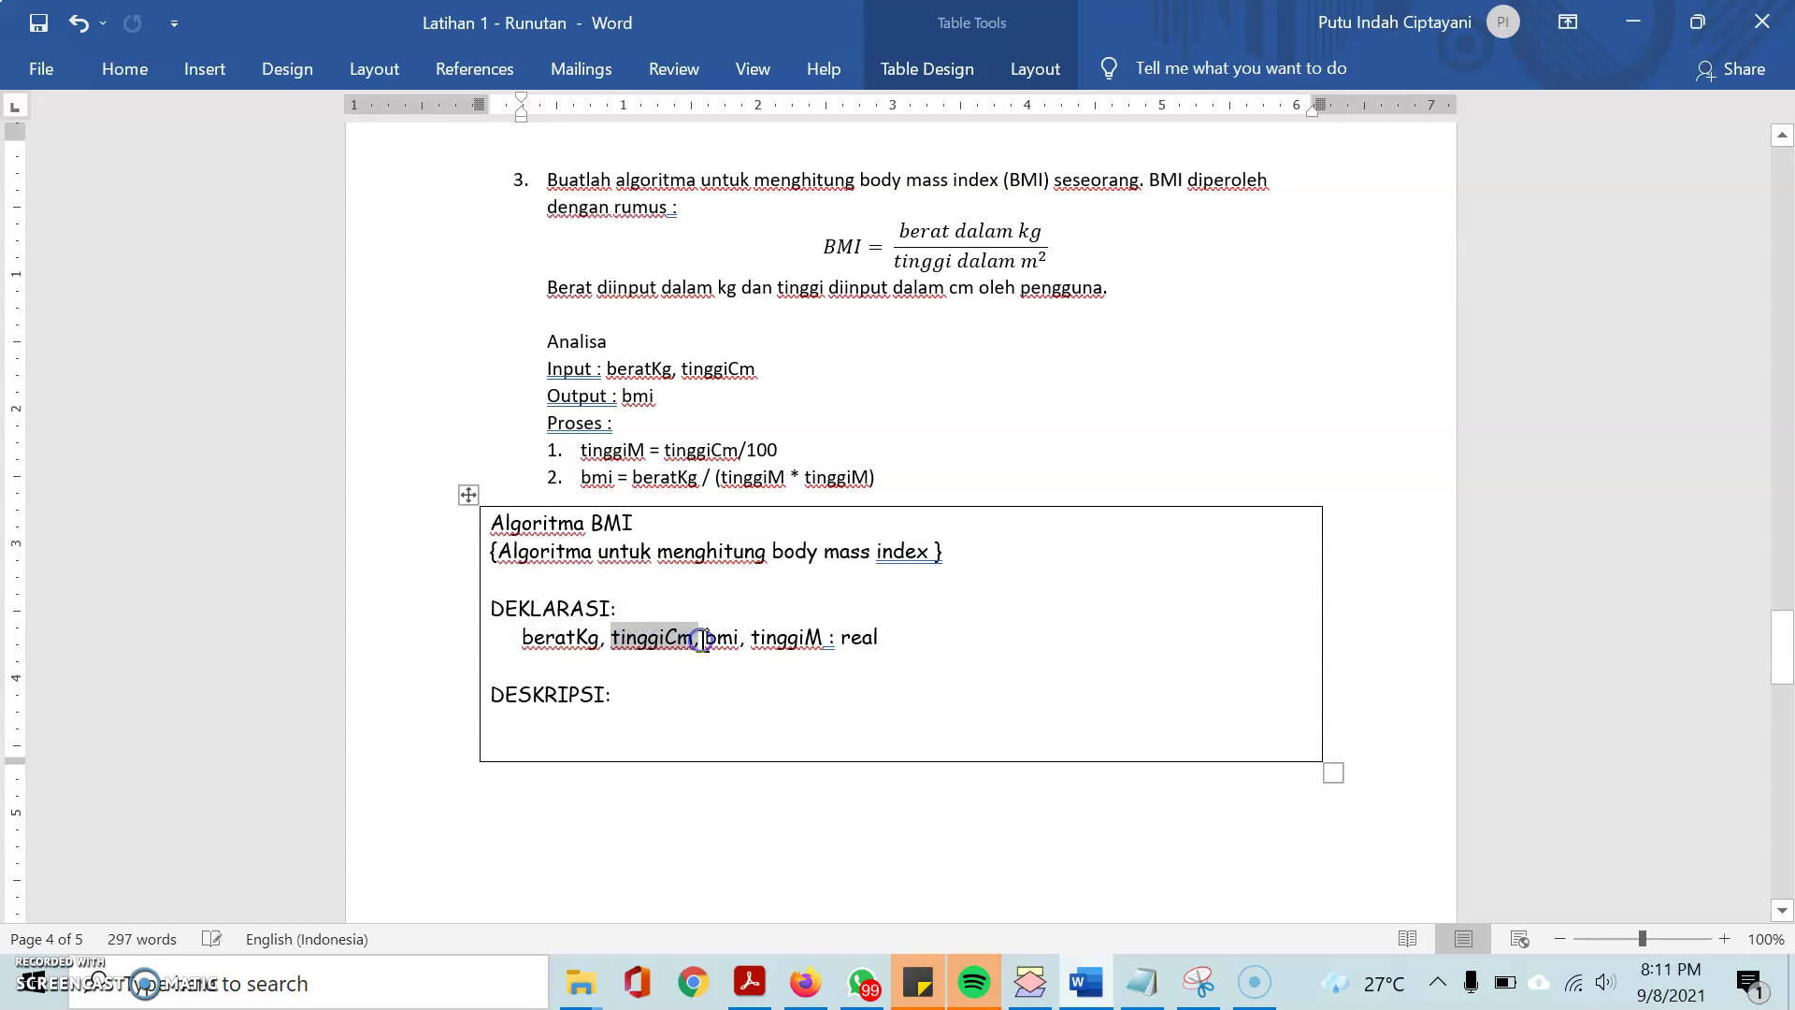
pyautogui.press('BackSpace')
pyautogui.click(804, 635)
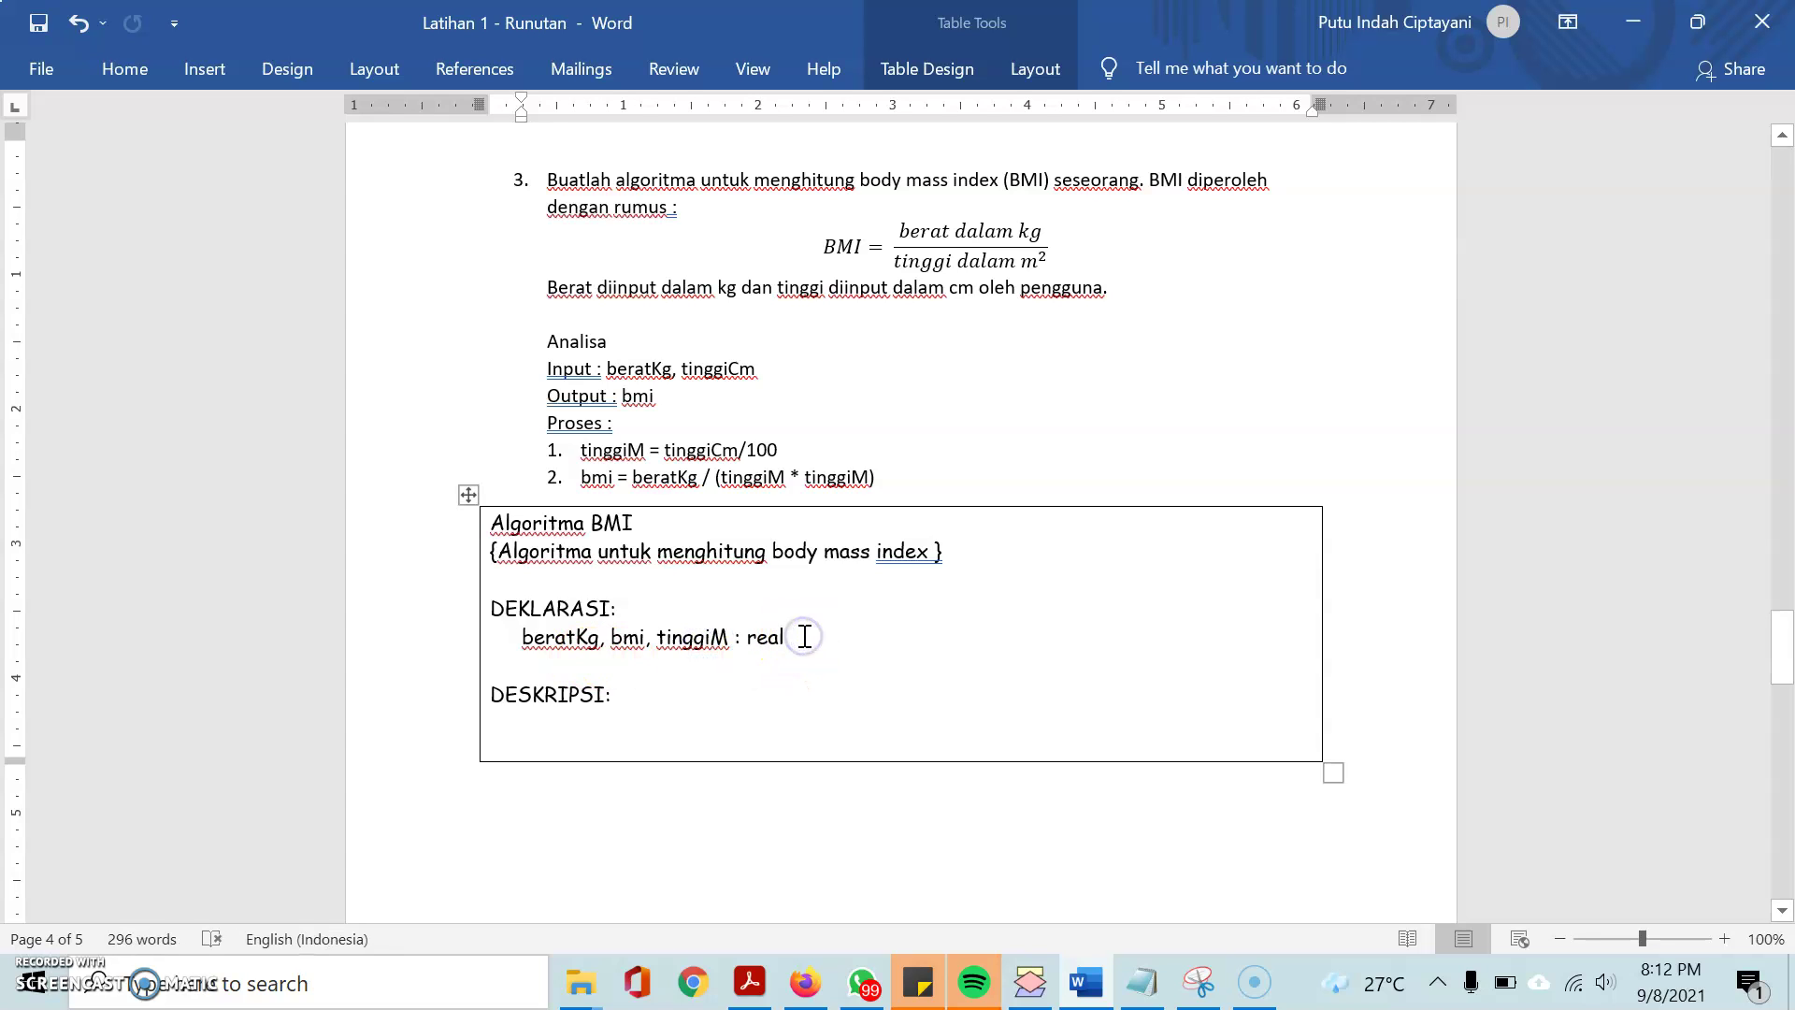
pyautogui.press('Return')
pyautogui.hotkey('ctrl', 'v')
pyautogui.press('BackSpace')
pyautogui.press('BackSpace')
pyautogui.write(': integer')
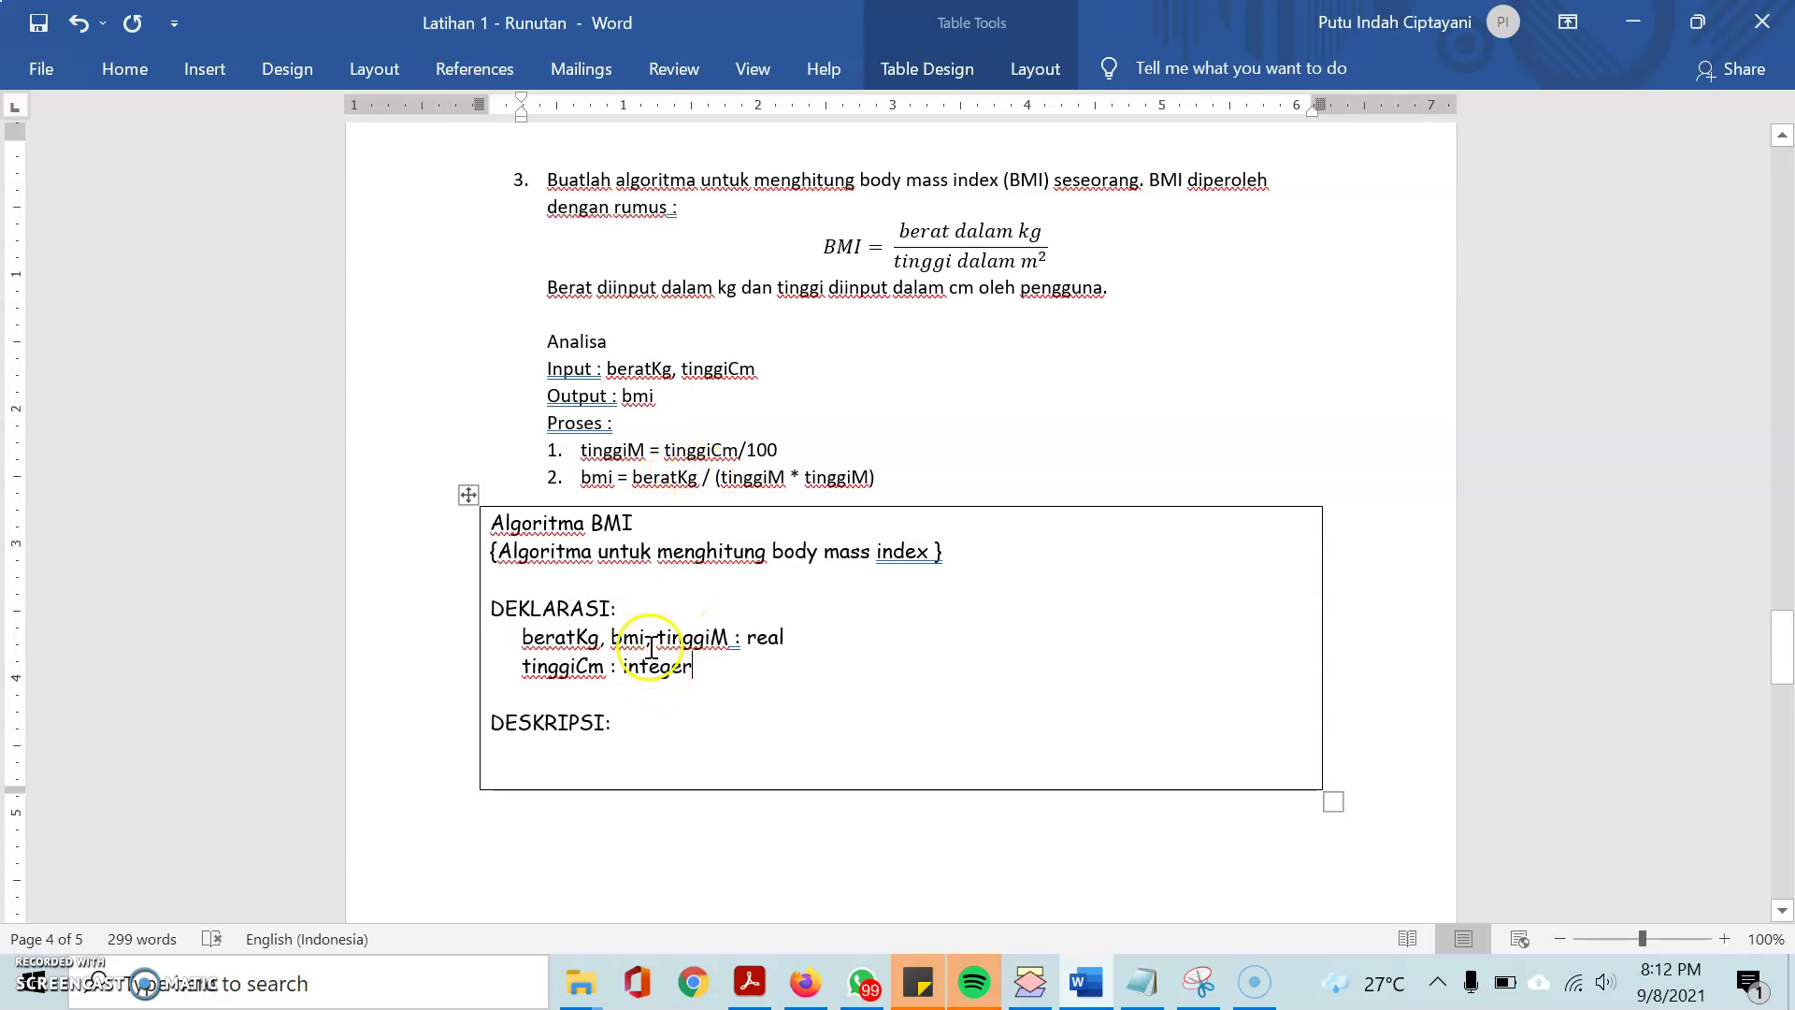
pyautogui.click(749, 636)
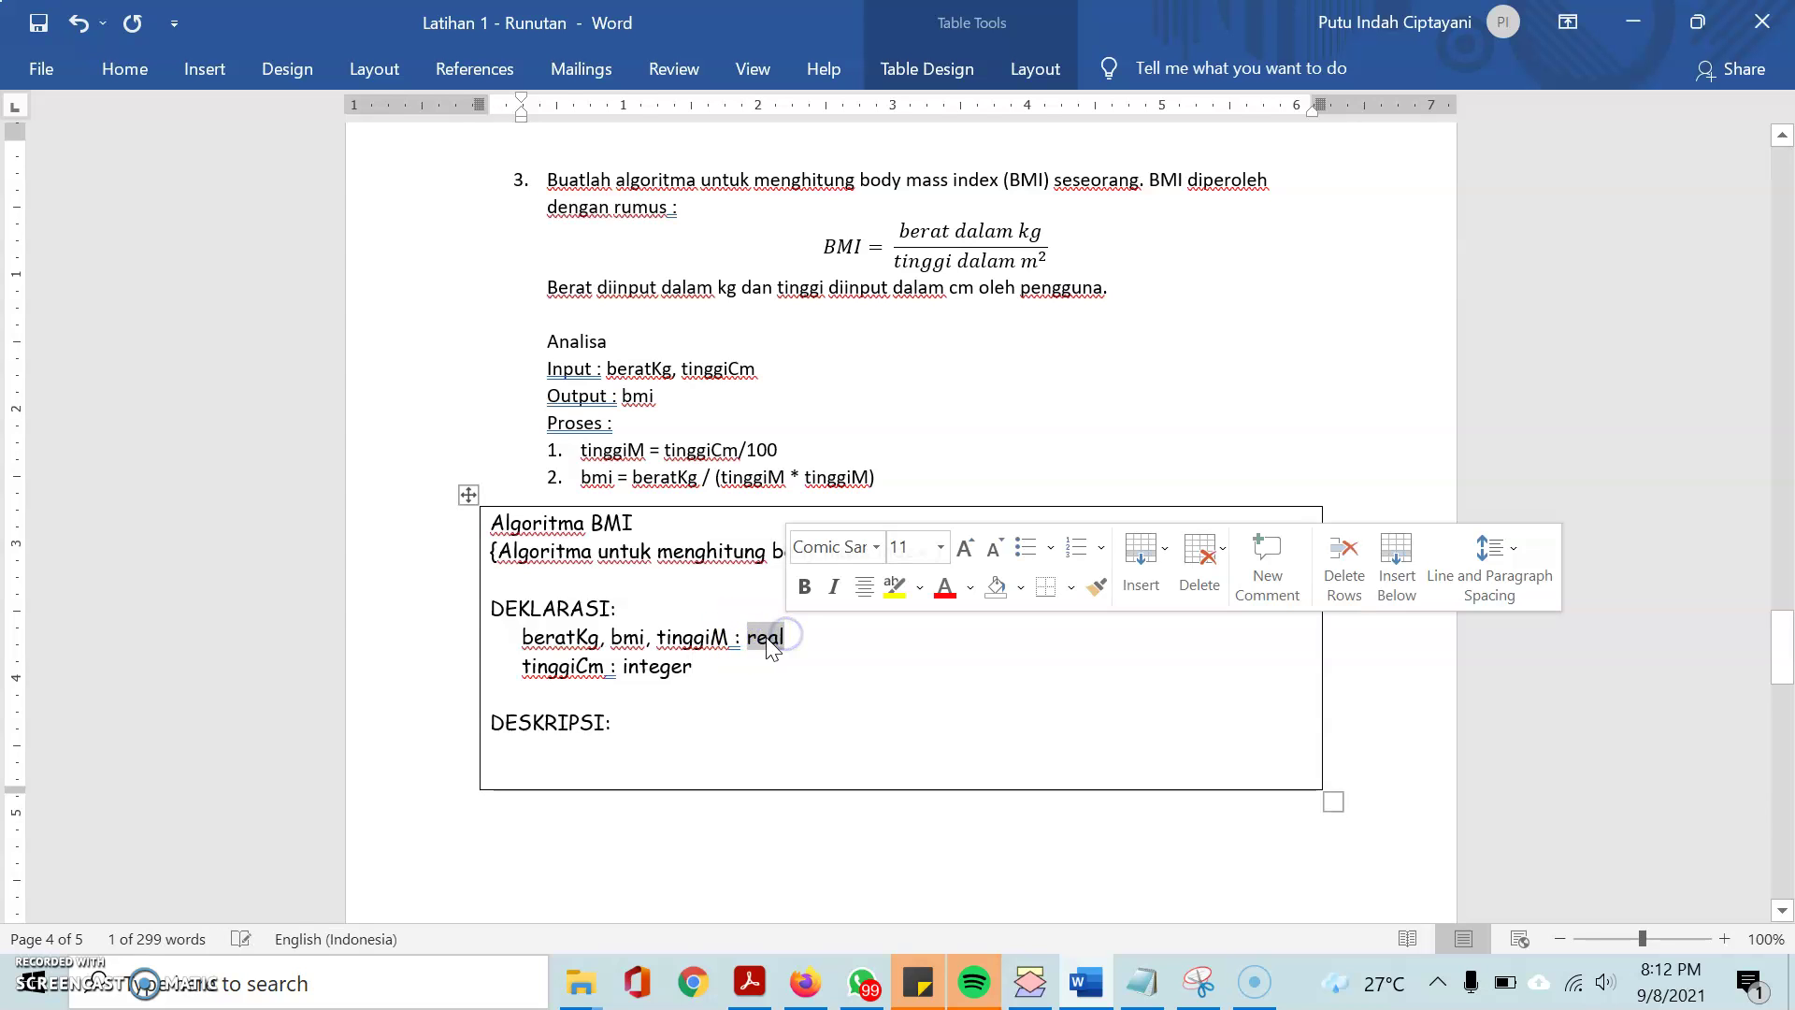
pyautogui.click(644, 448)
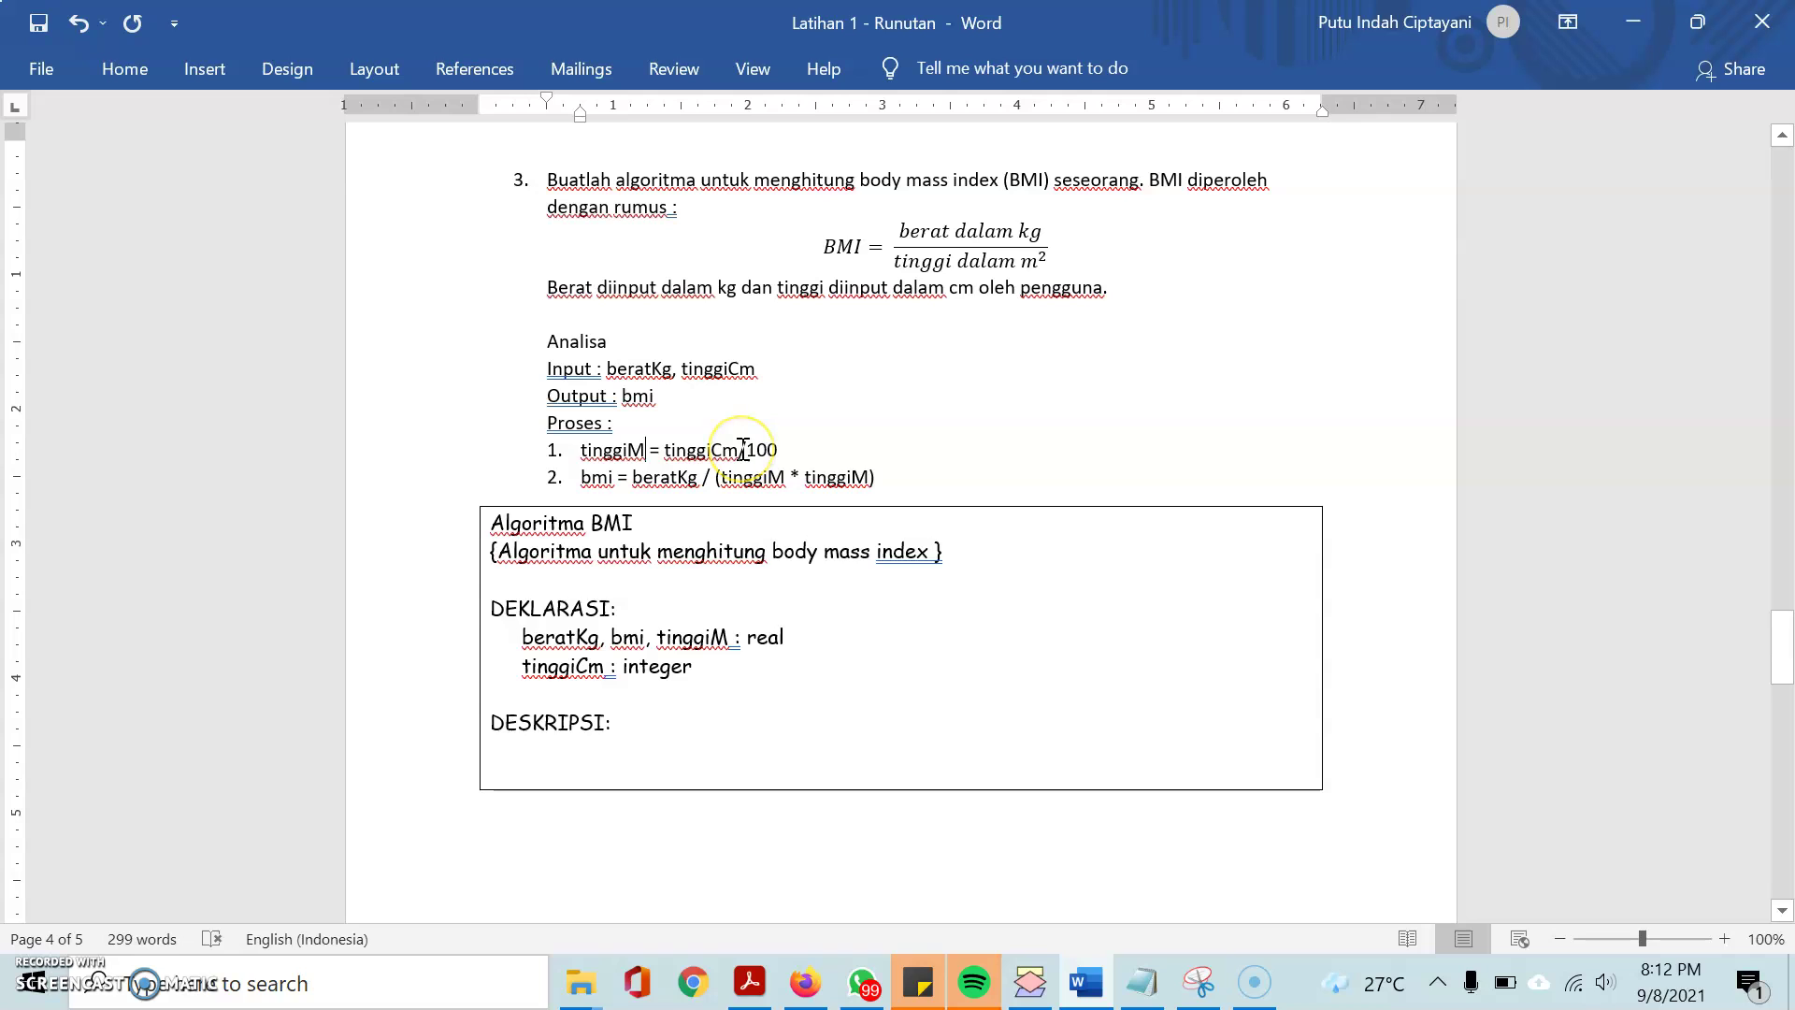
pyautogui.click(761, 639)
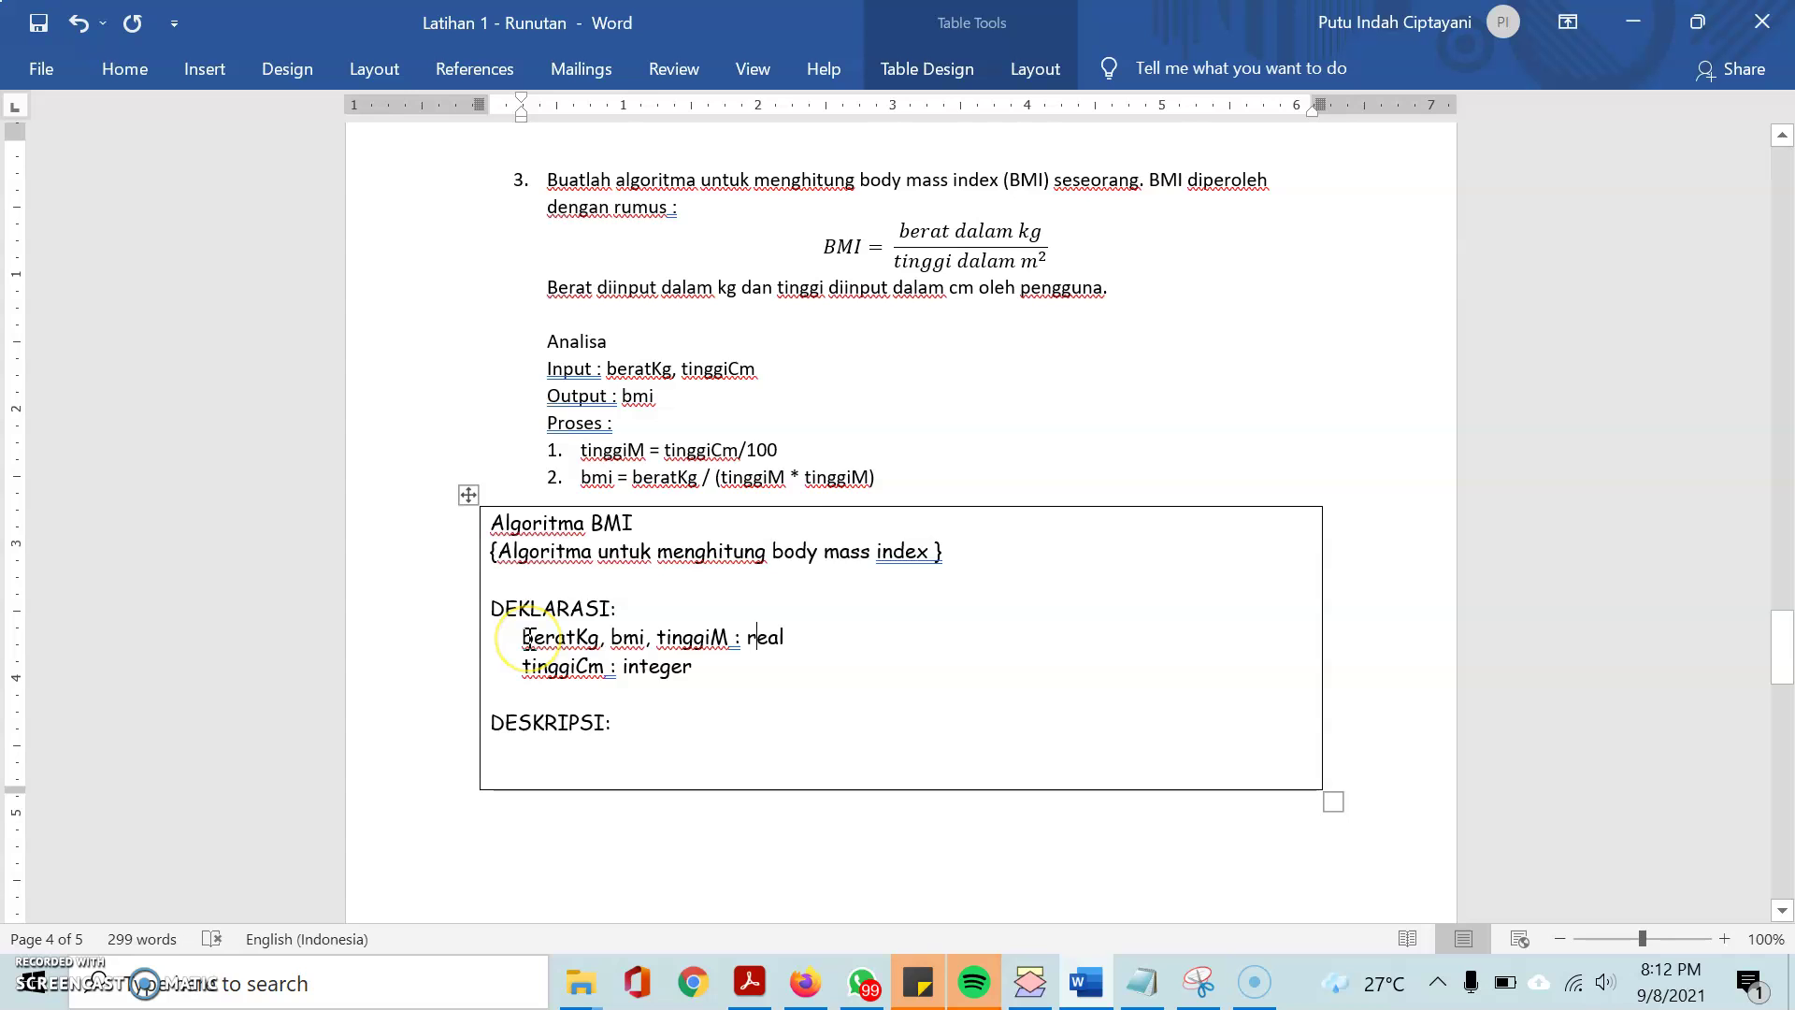
# Write "read(beratKg, tinggiCm)" below DESKRIPSI, copying the variables from the analysis input as text only and keeping "read" in lowercase
pyautogui.scroll(-3, 528, 639)
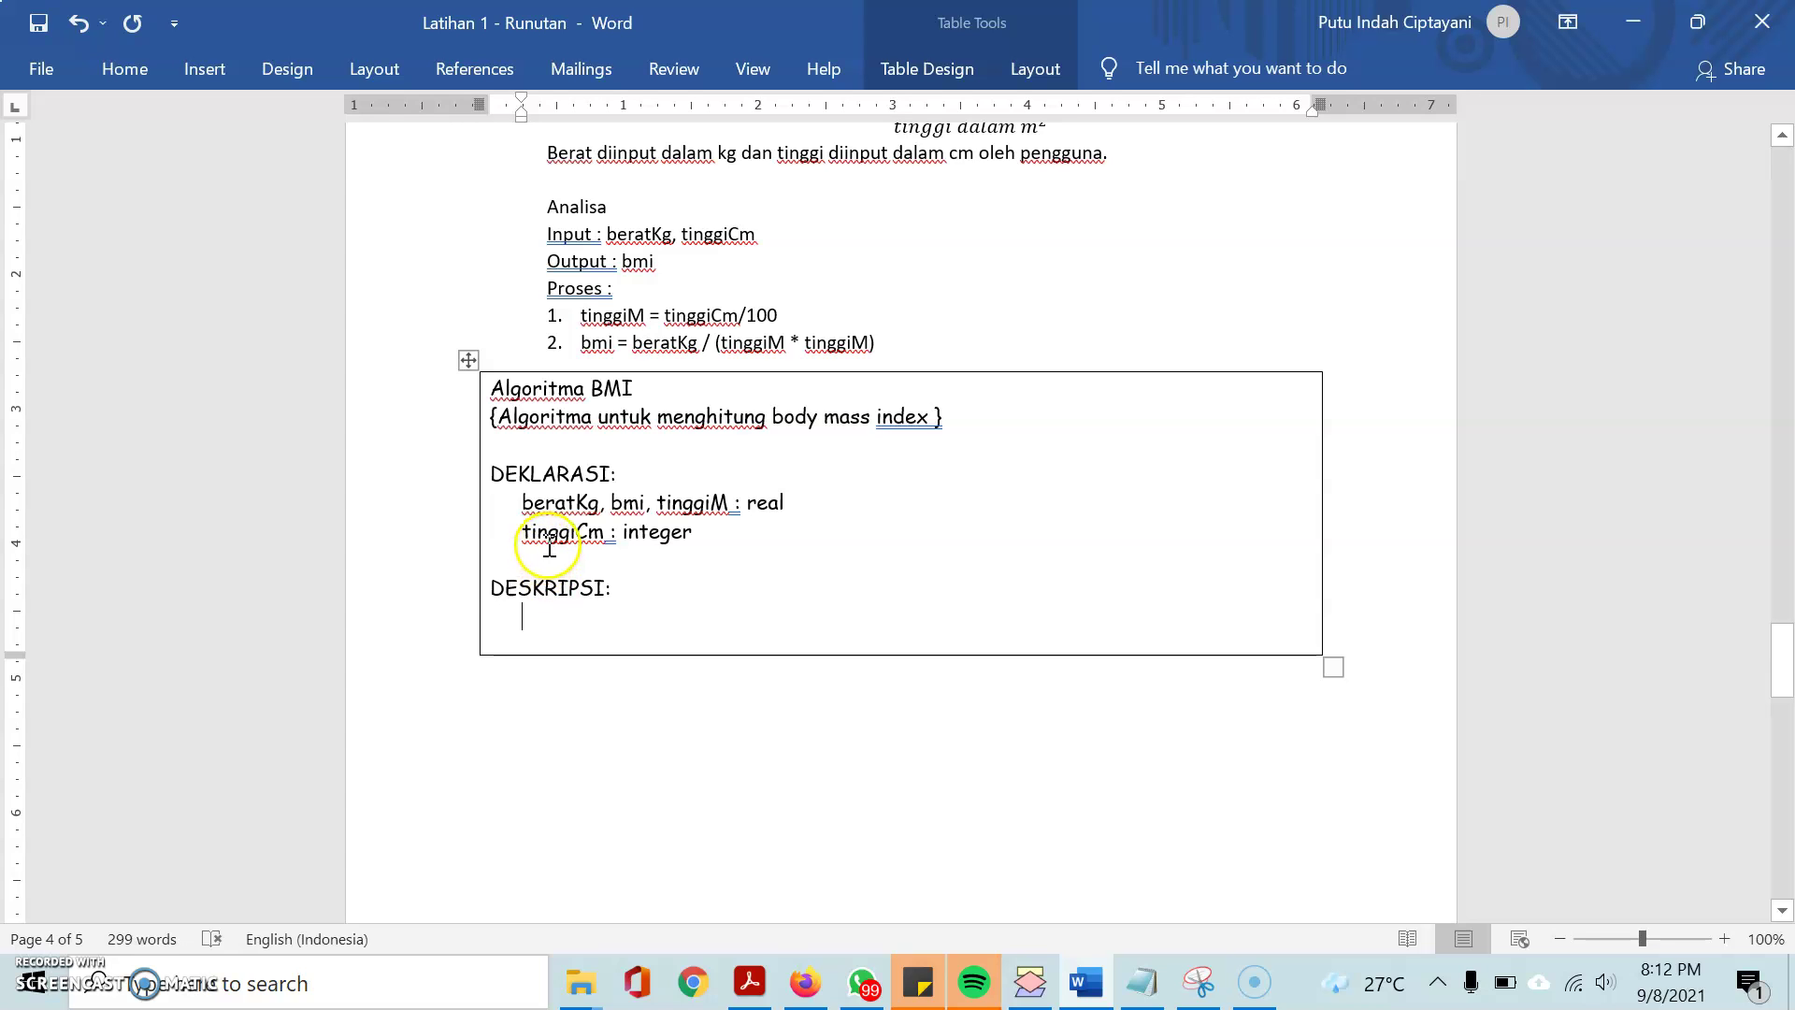
pyautogui.click(585, 713)
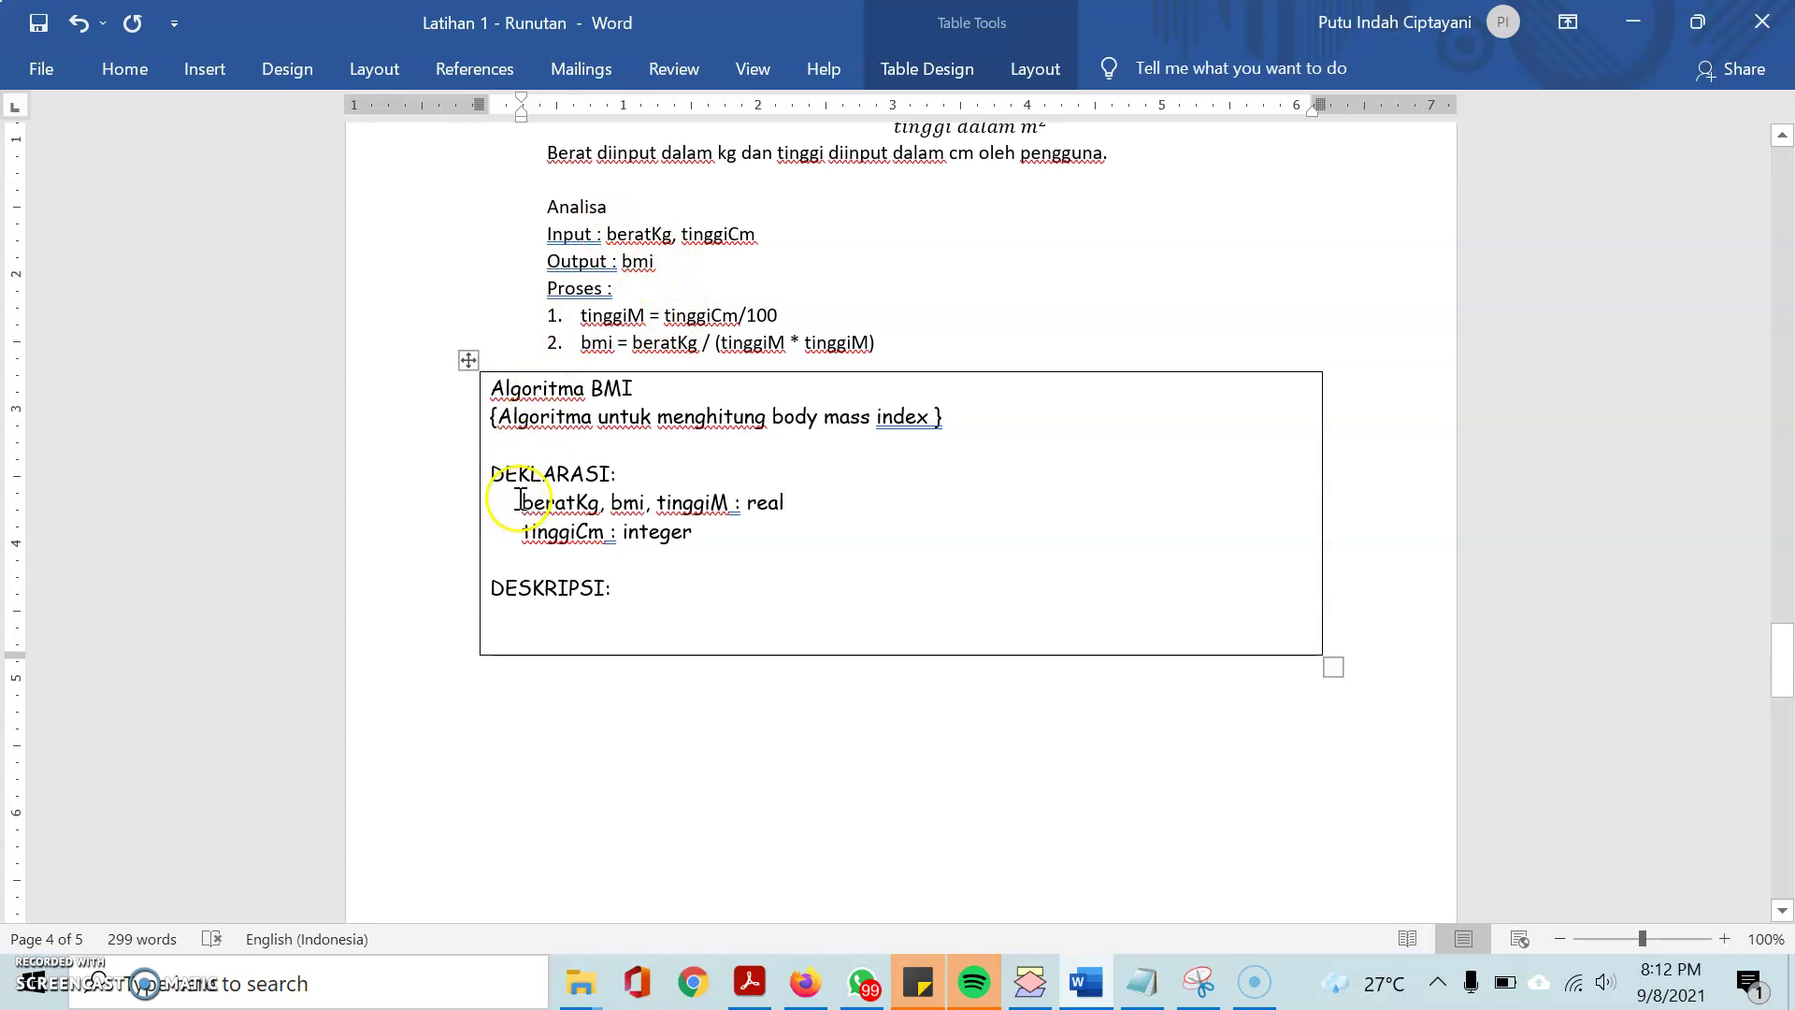
pyautogui.moveTo(608, 233); pyautogui.dragTo(755, 235)
pyautogui.hotkey('ctrl', 'c')
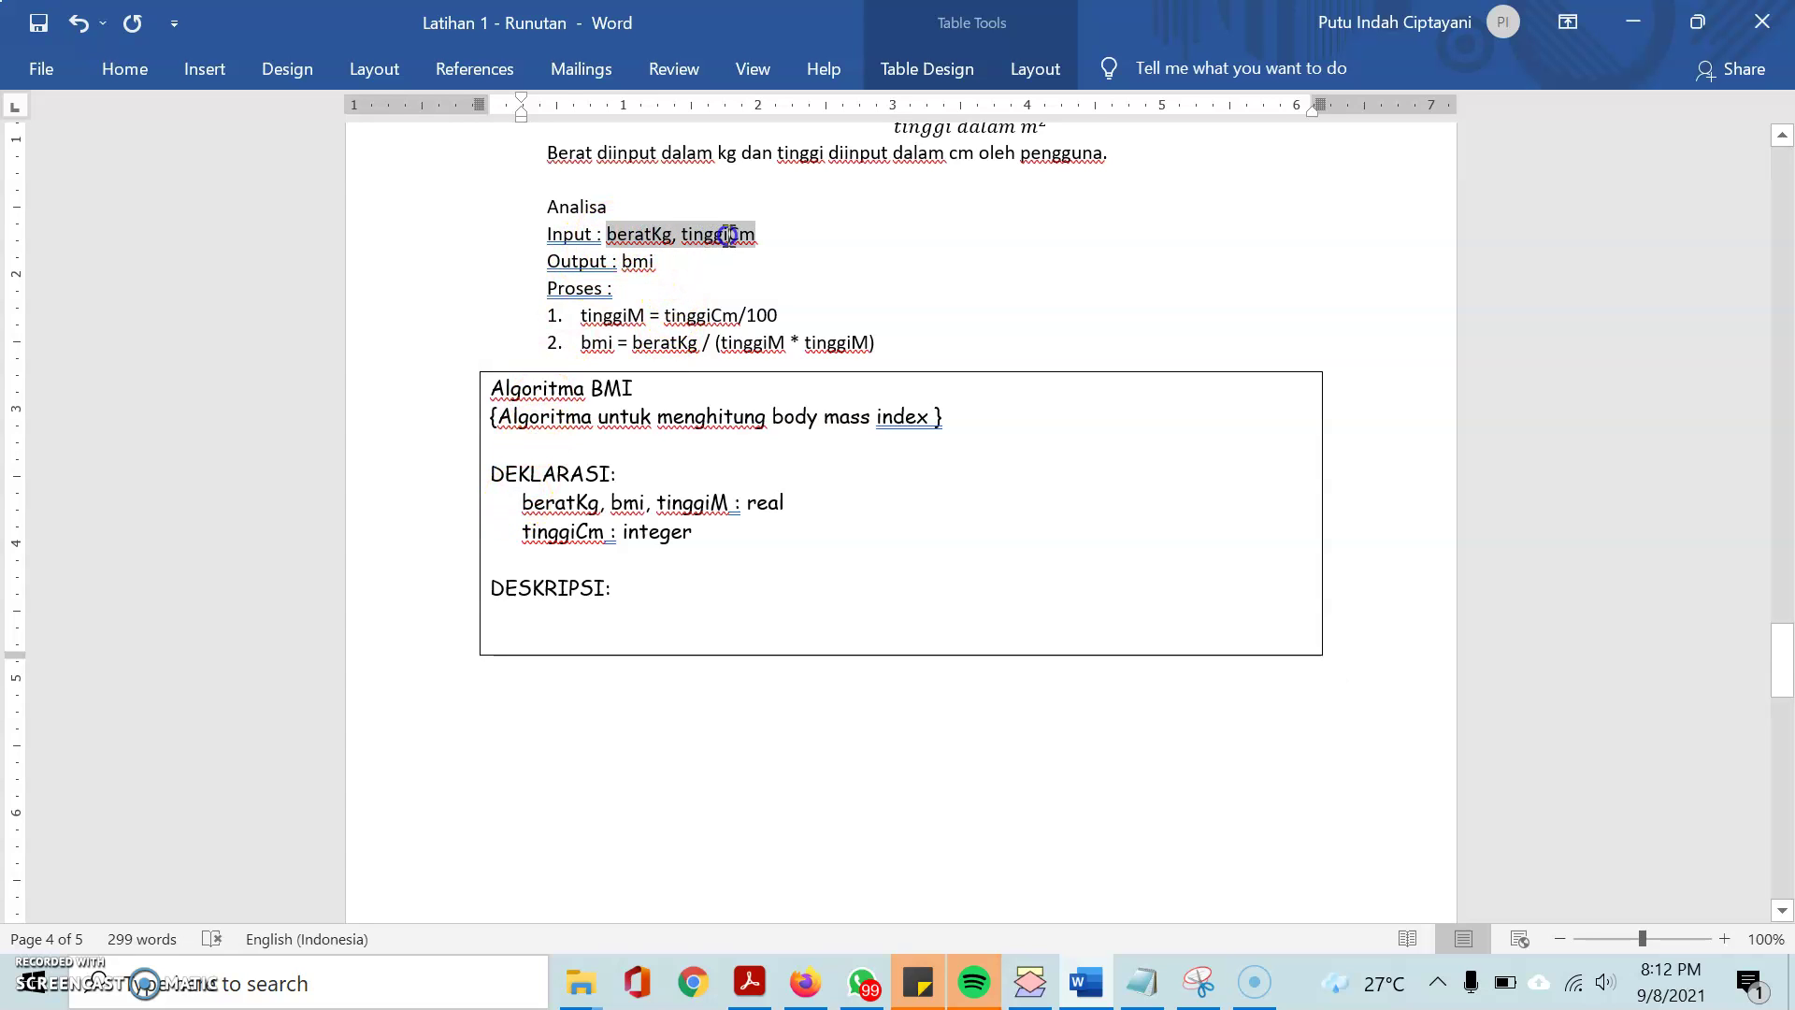
pyautogui.click(550, 606)
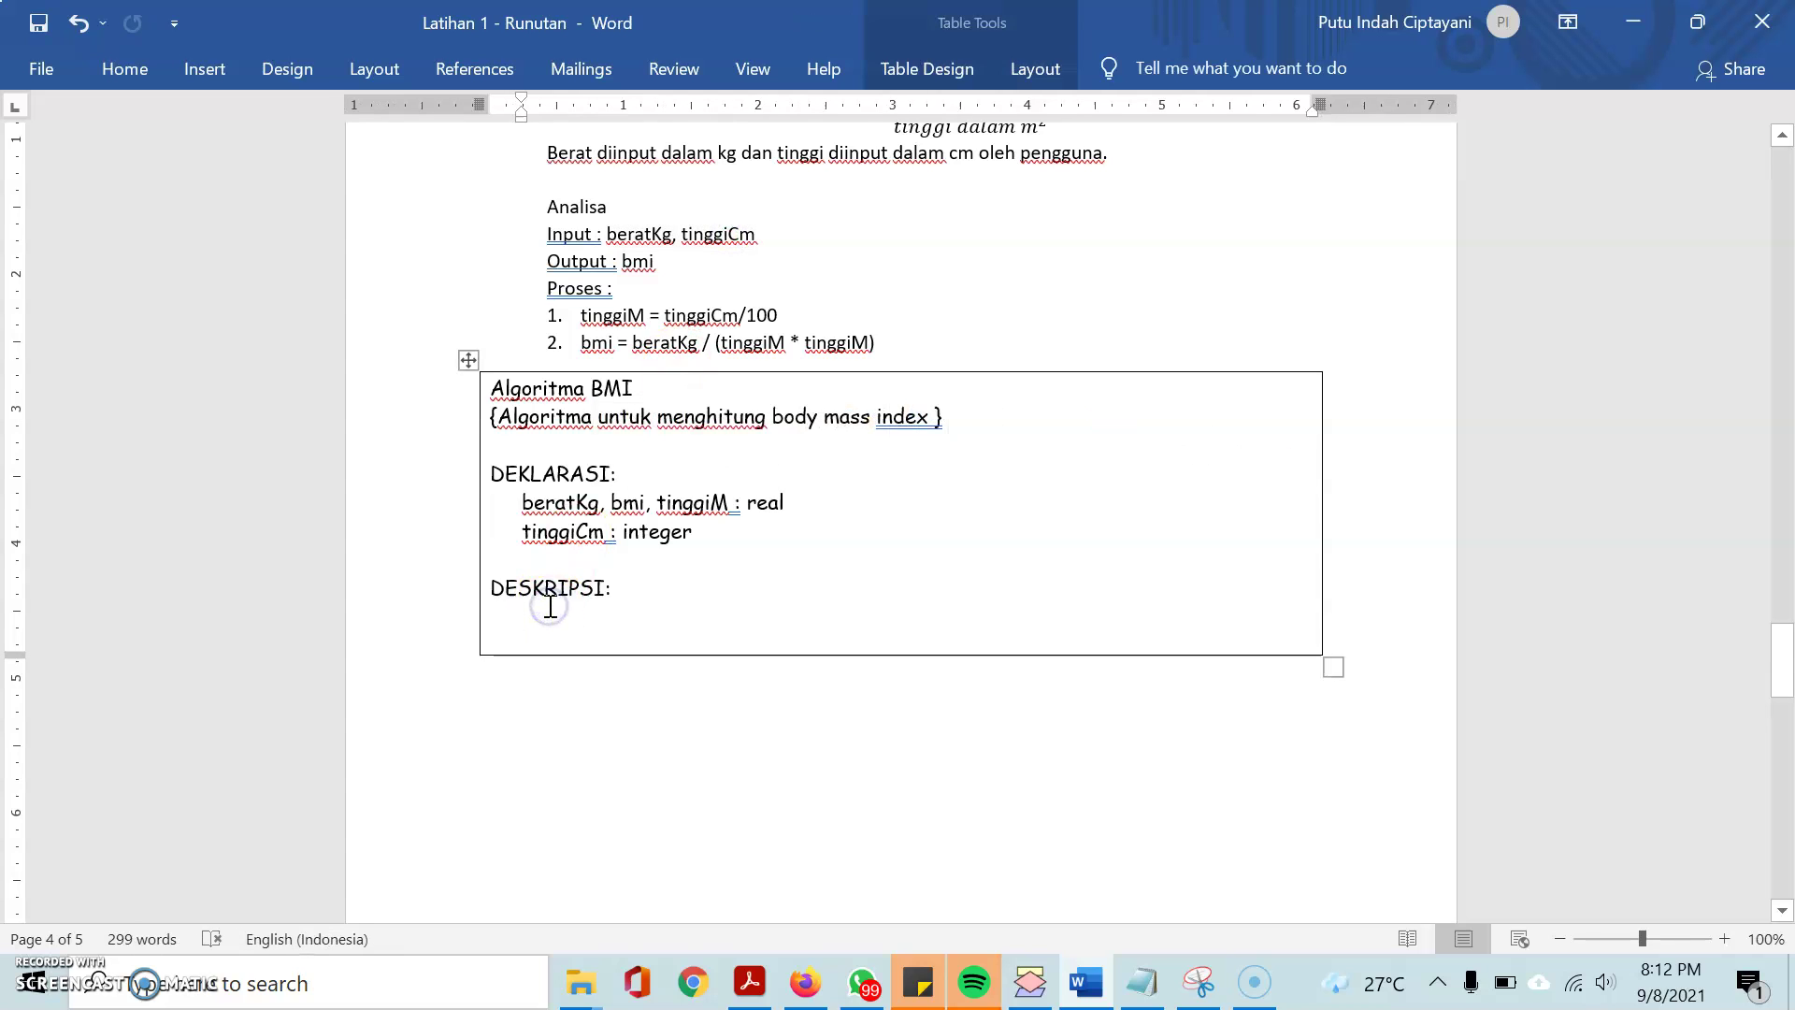
pyautogui.write('r')
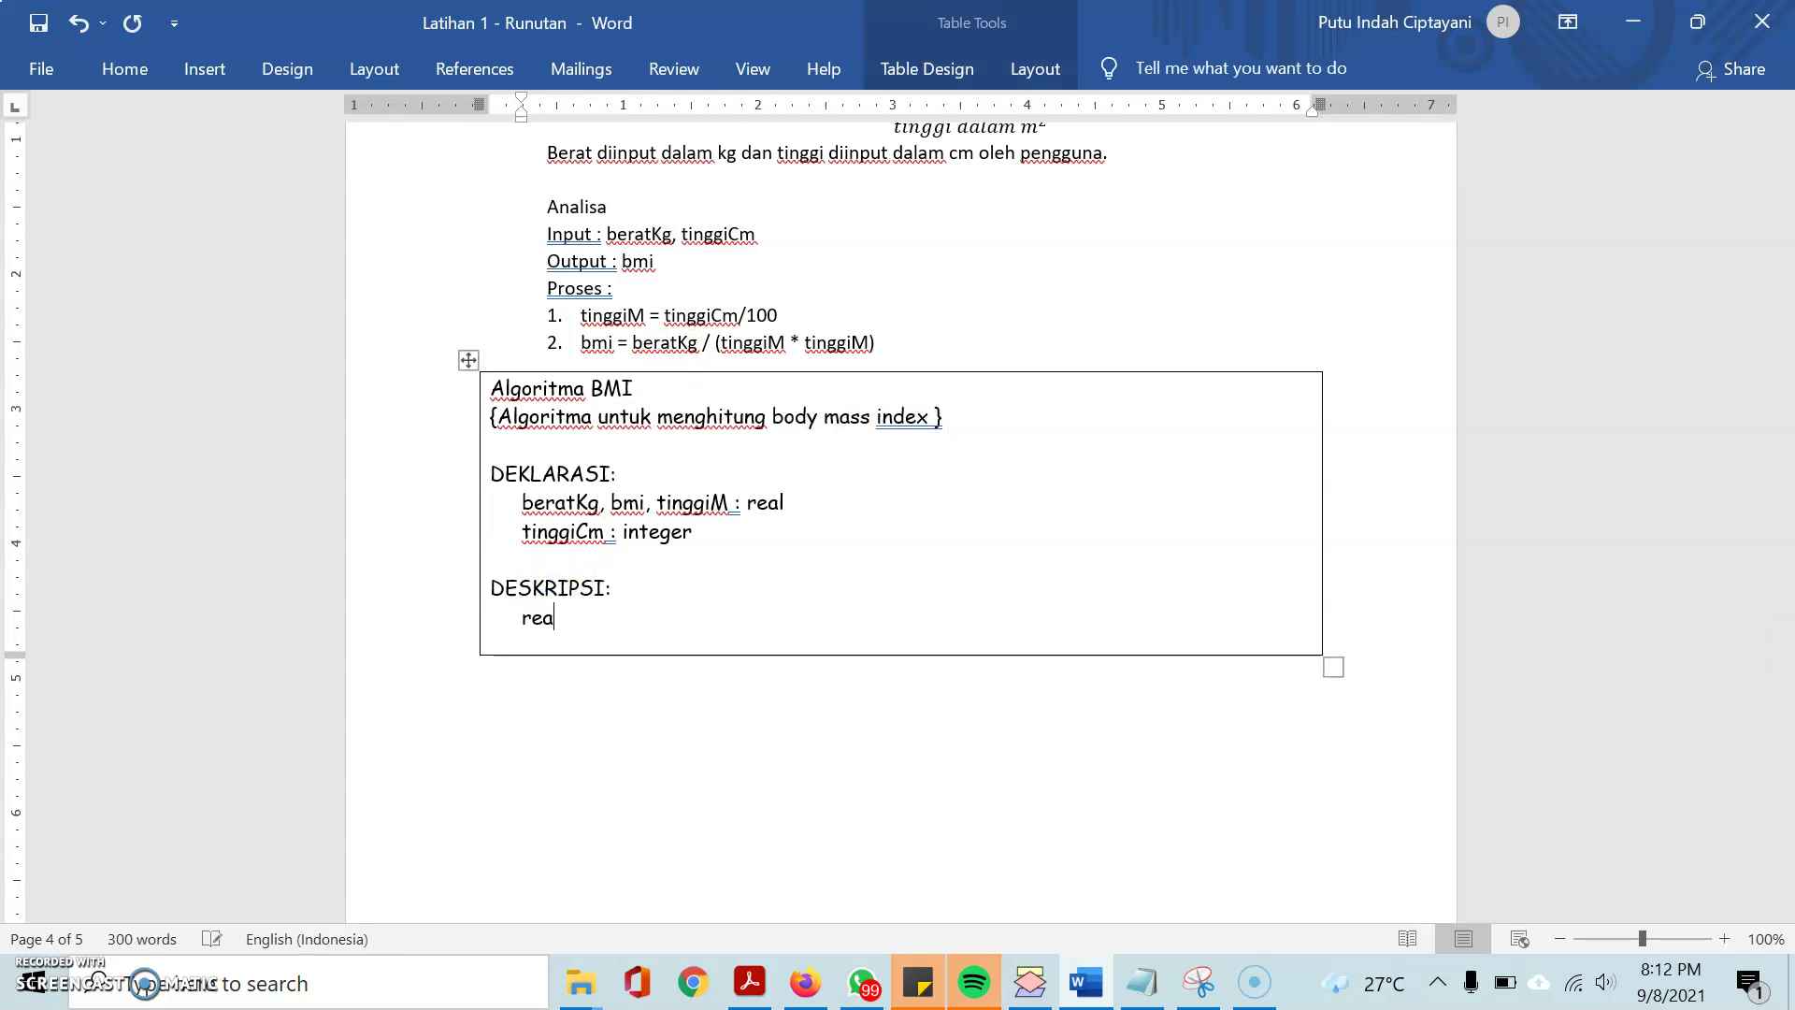
pyautogui.rightClick(575, 615)
pyautogui.click(757, 214)
pyautogui.write(')')
pyautogui.press('Return')
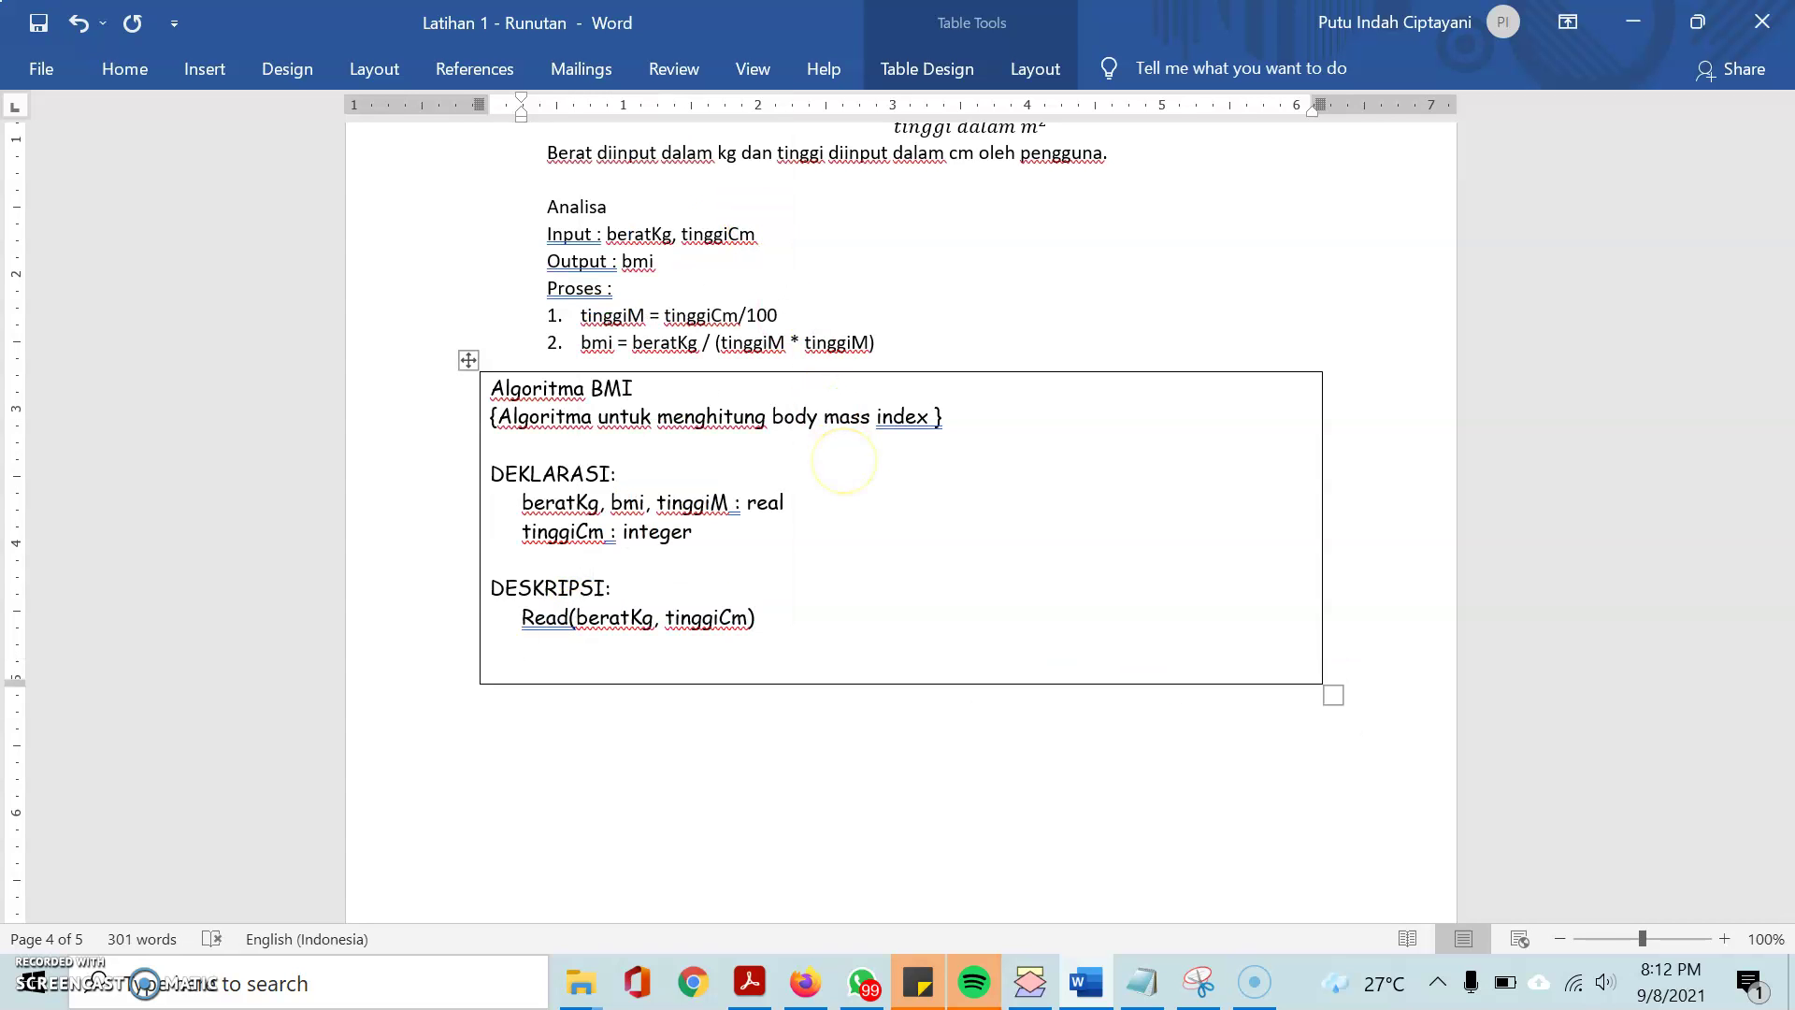
pyautogui.write('r')
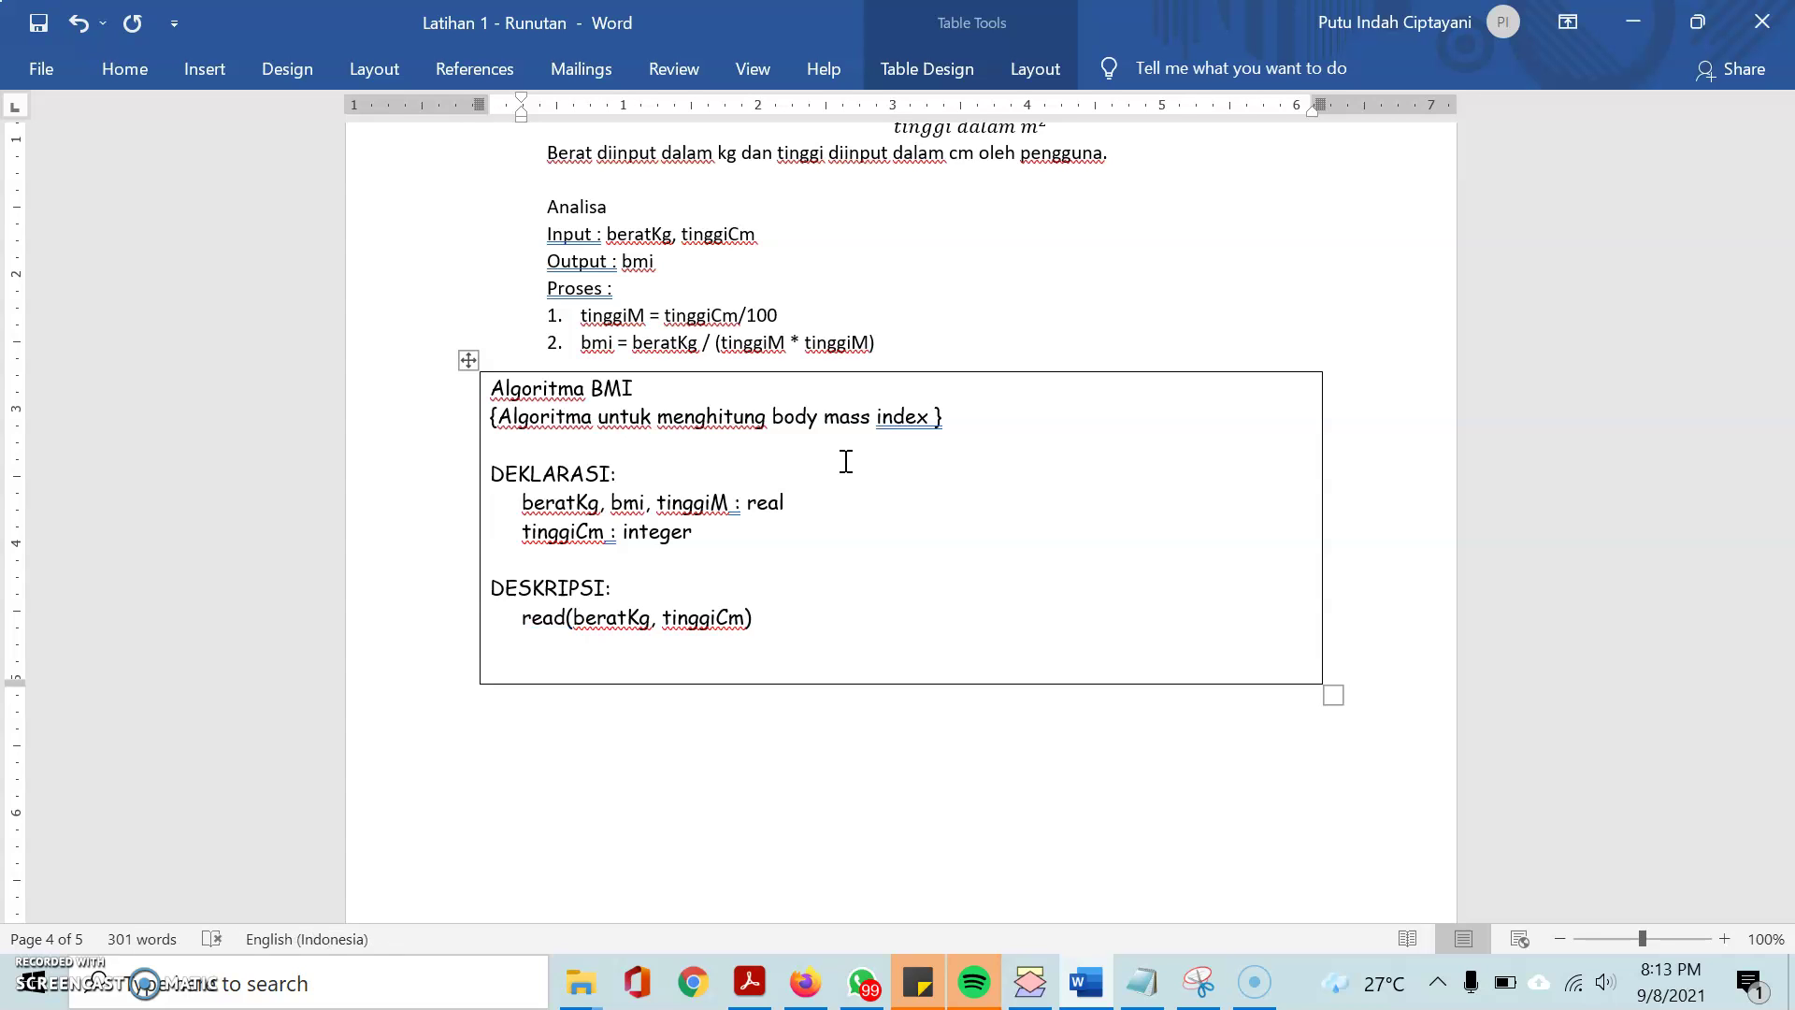
# Copy the tinggiM formula from process item 1 below the read line without its list number, and replace its equals sign with "←"
pyautogui.click(652, 314)
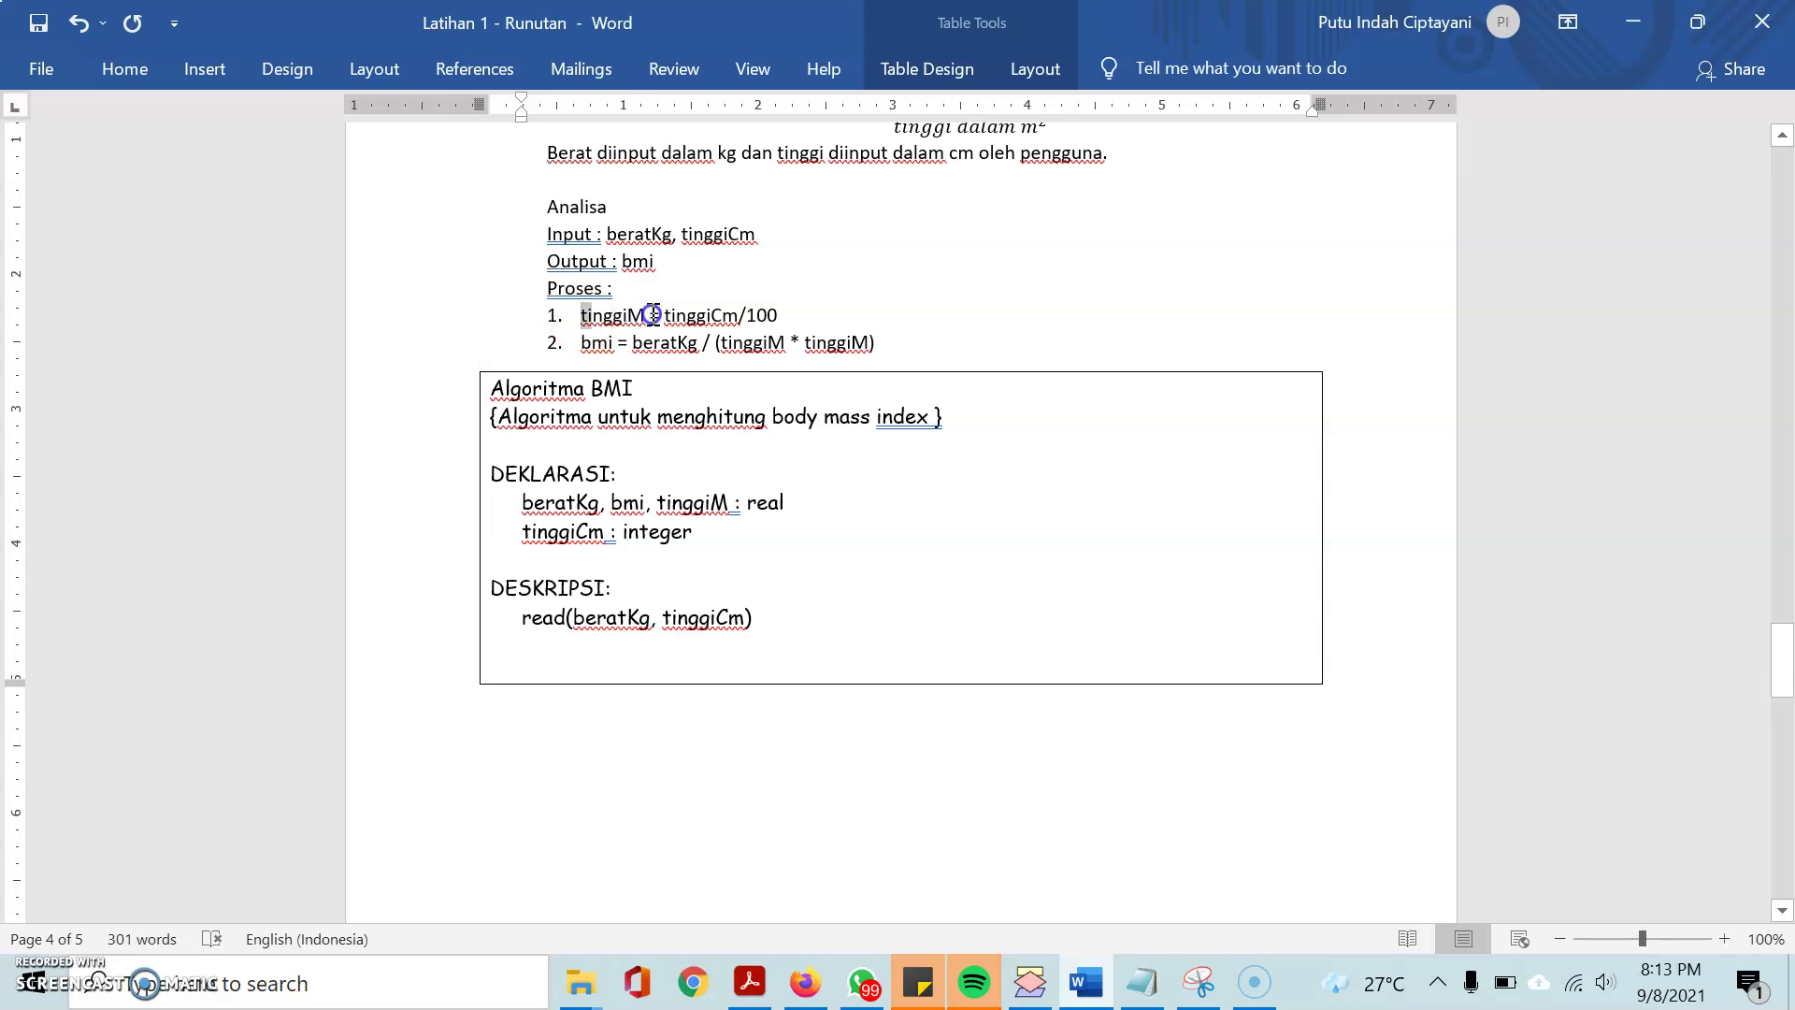
pyautogui.moveTo(652, 315); pyautogui.dragTo(762, 315)
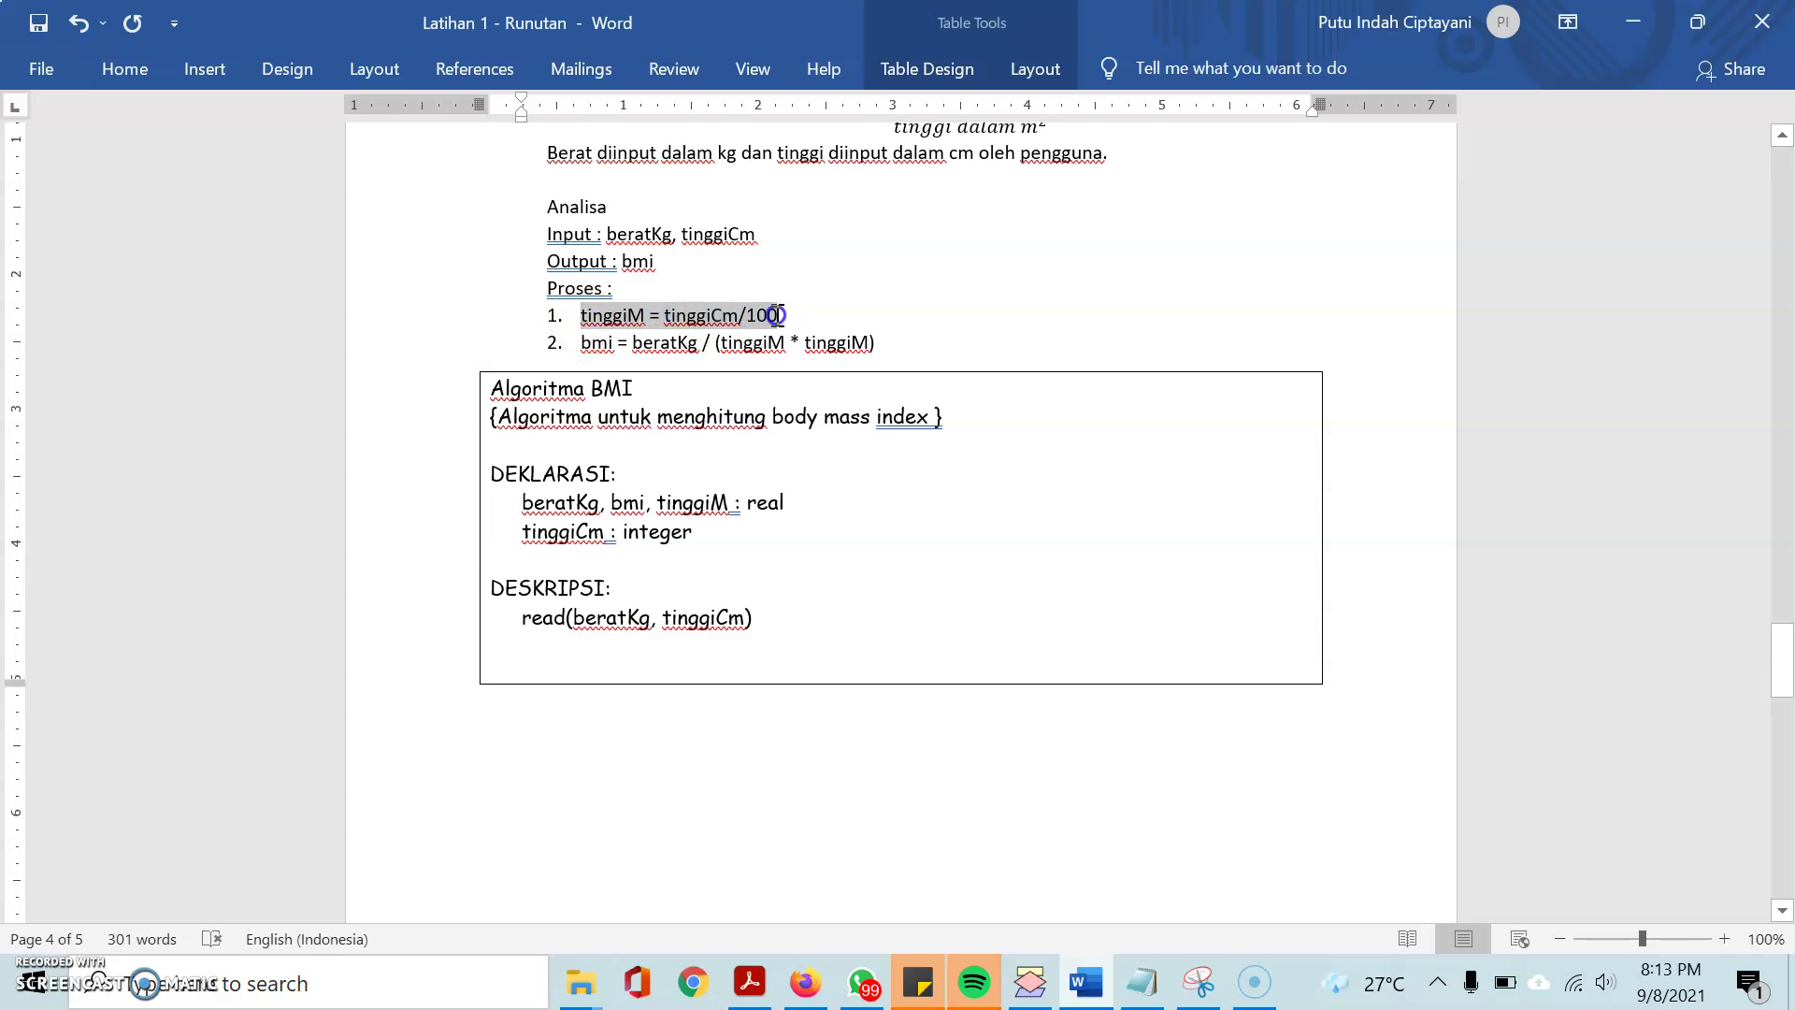
pyautogui.rightClick(776, 315)
pyautogui.click(800, 360)
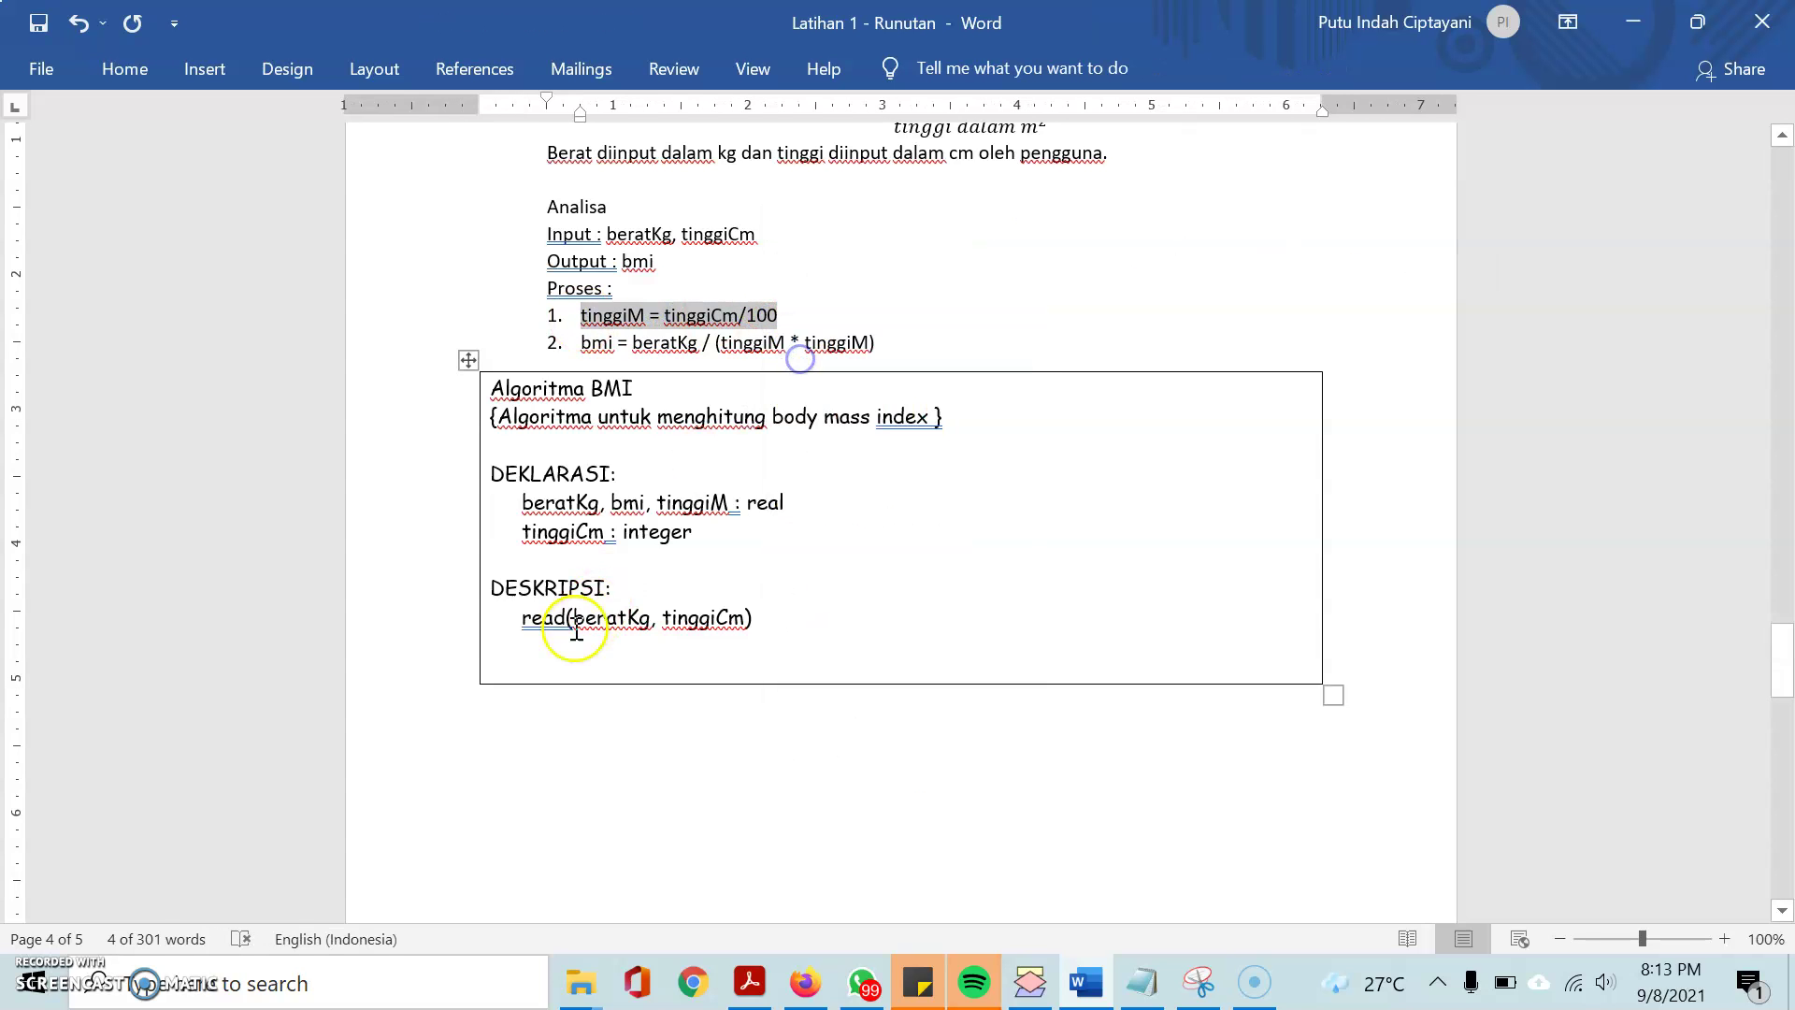
pyautogui.rightClick(550, 643)
pyautogui.click(726, 234)
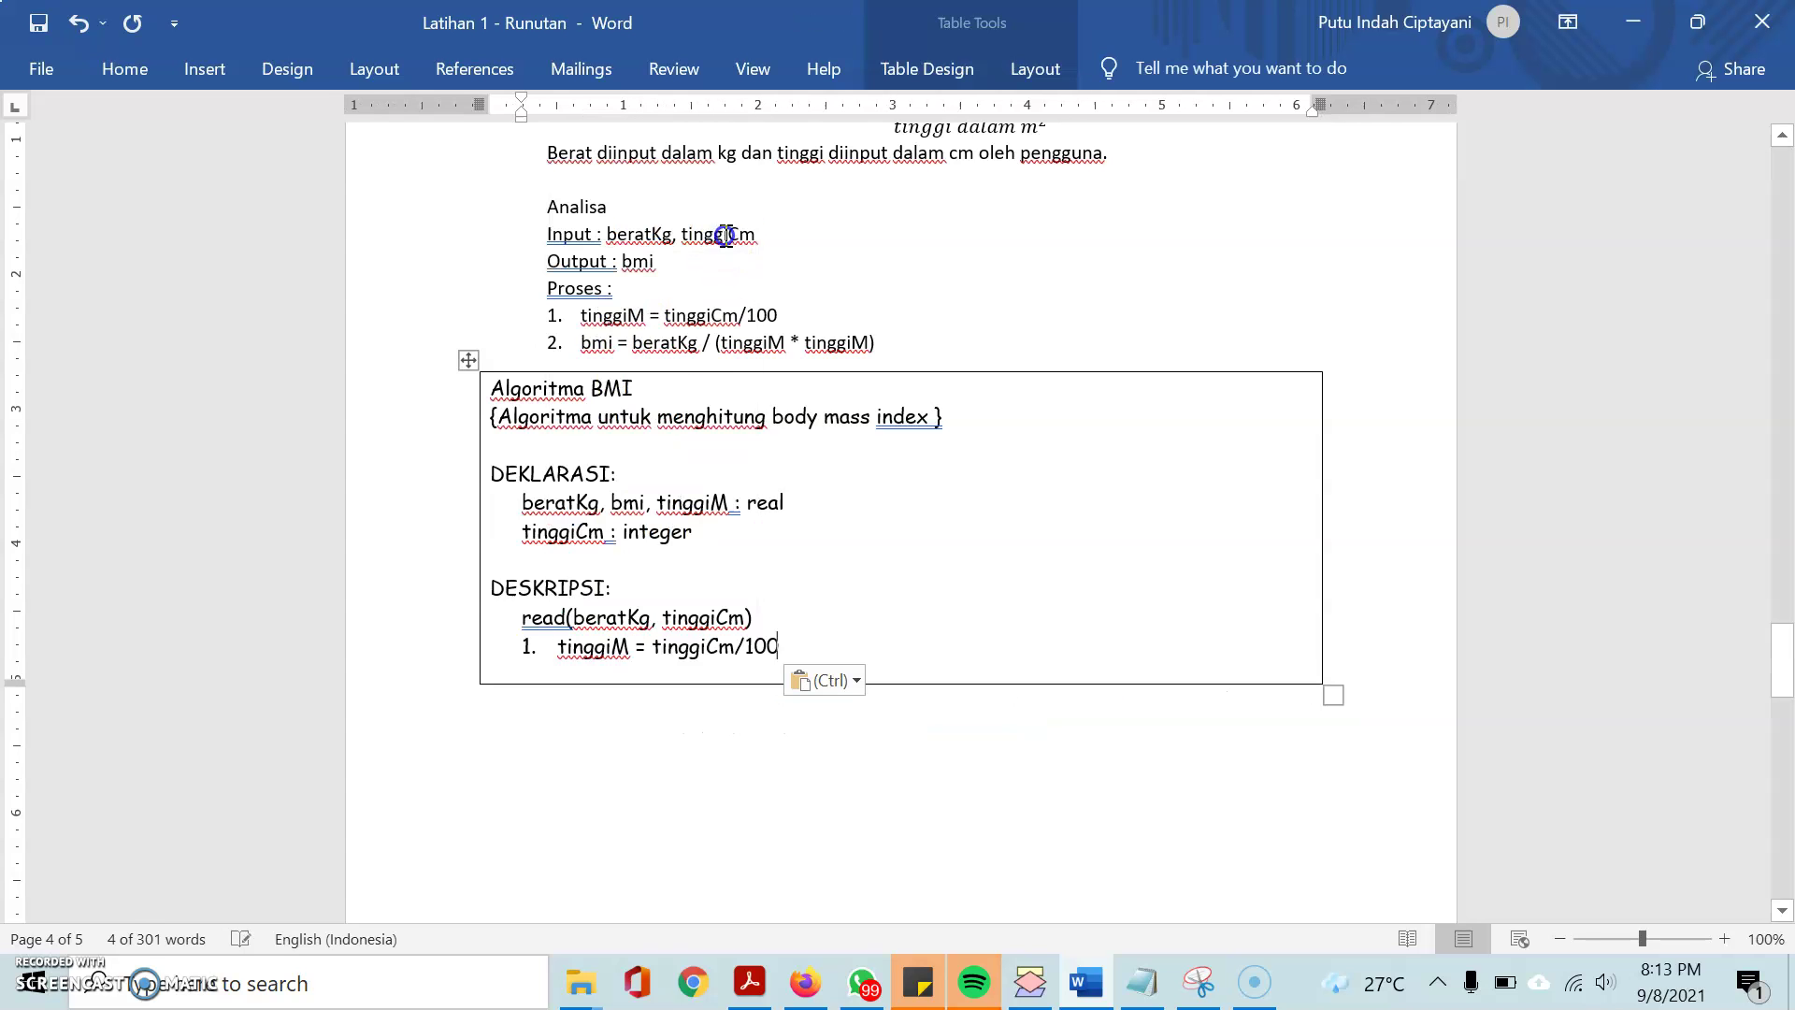
pyautogui.click(559, 645)
pyautogui.press('BackSpace')
pyautogui.write('1')
pyautogui.press('BackSpace')
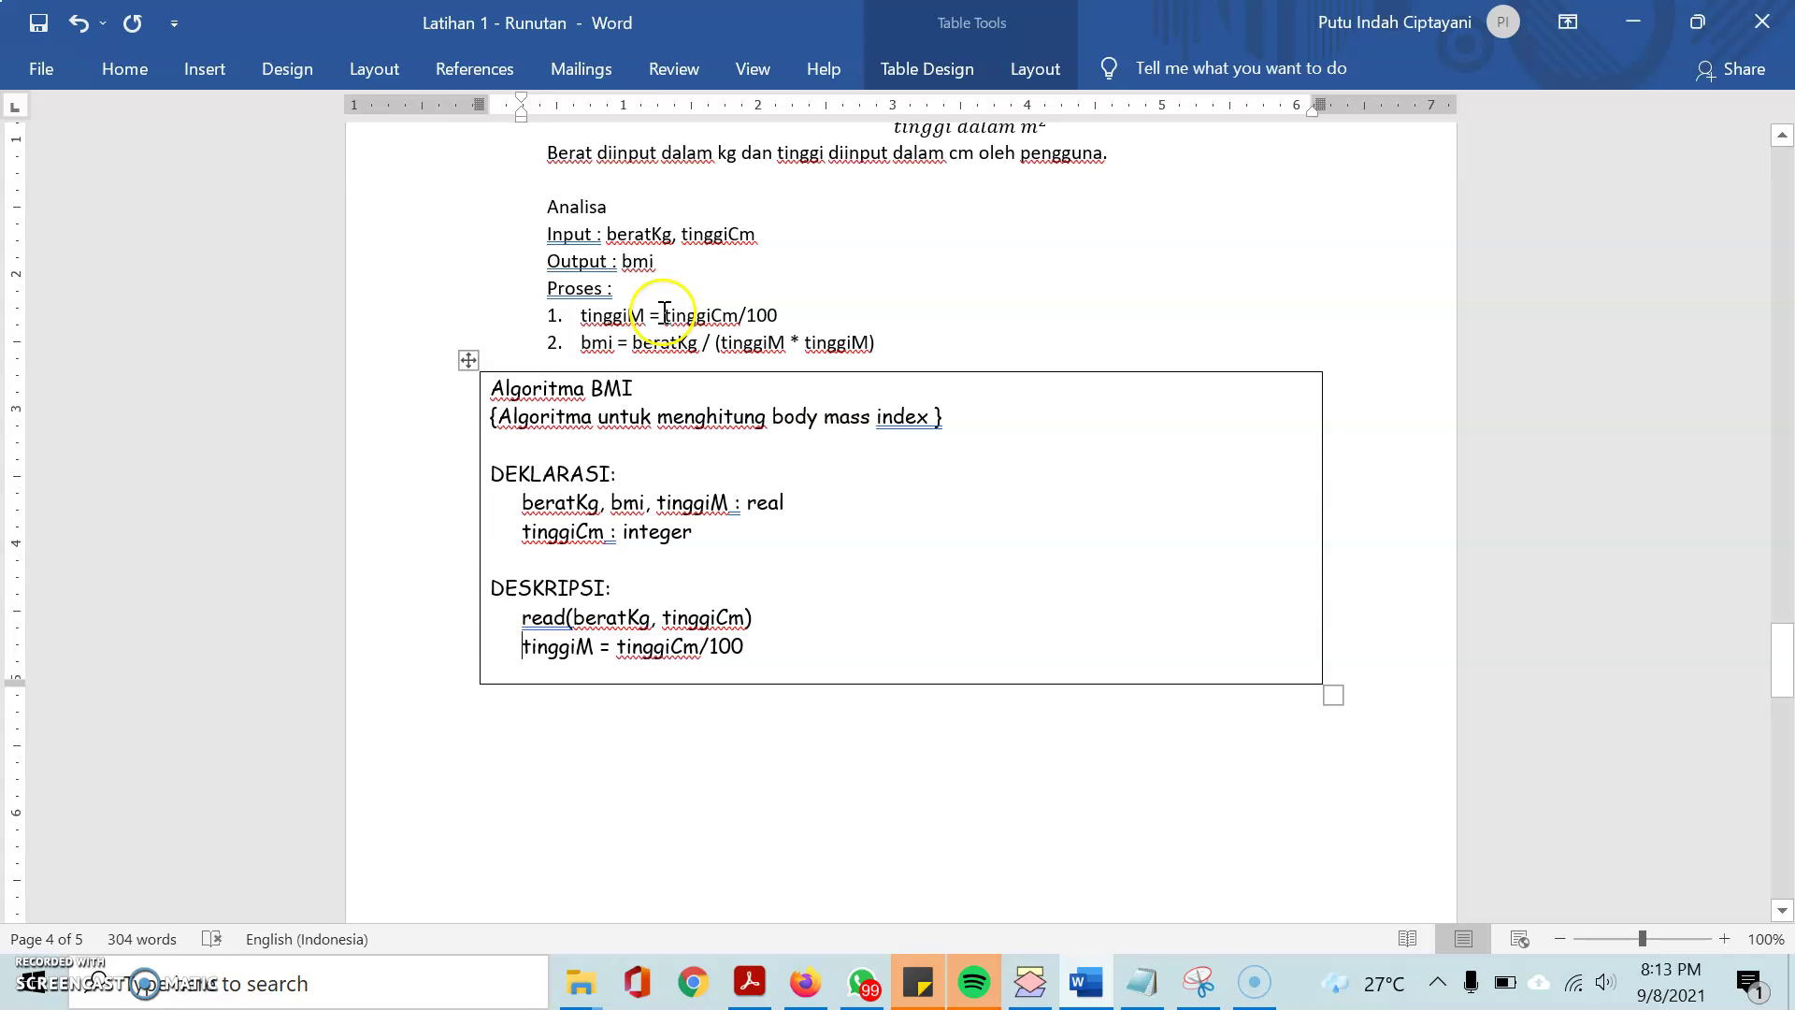
pyautogui.doubleClick(603, 645)
pyautogui.write('←')
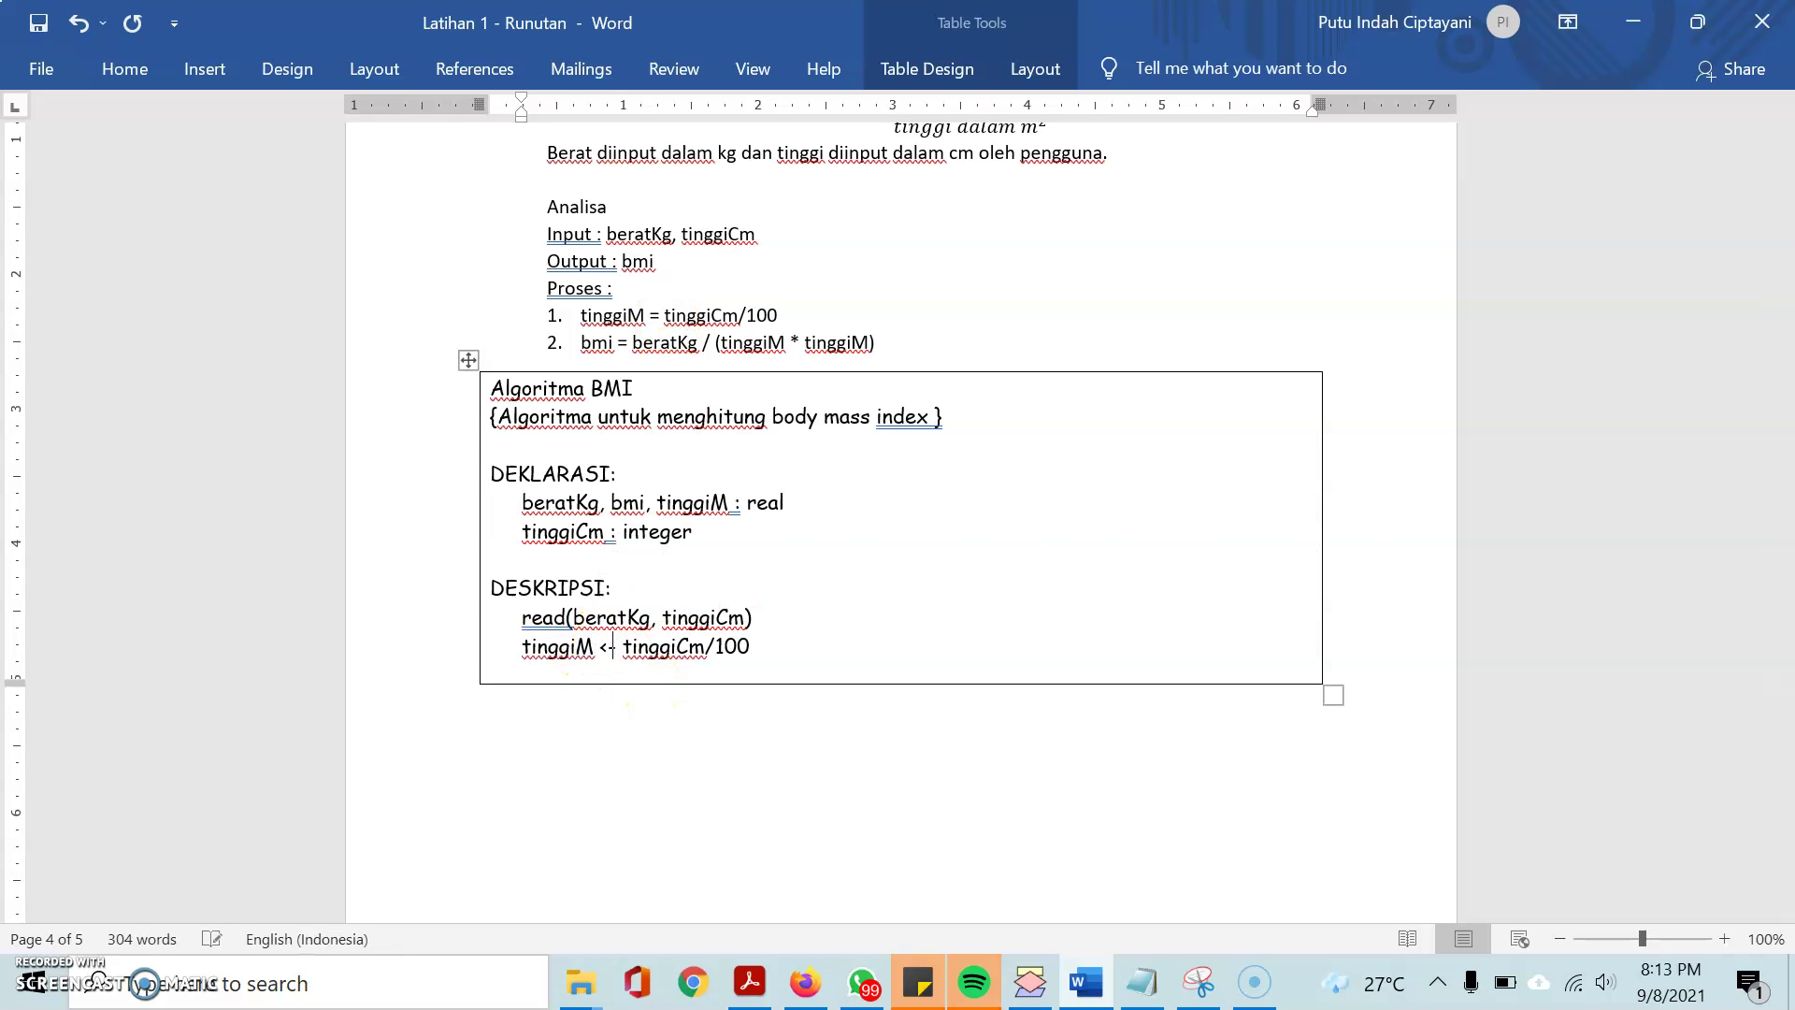
# Copy the bmi formula from process item 2 below the tinggiM line without its list number, and replace its equals sign with "←"
pyautogui.click(765, 643)
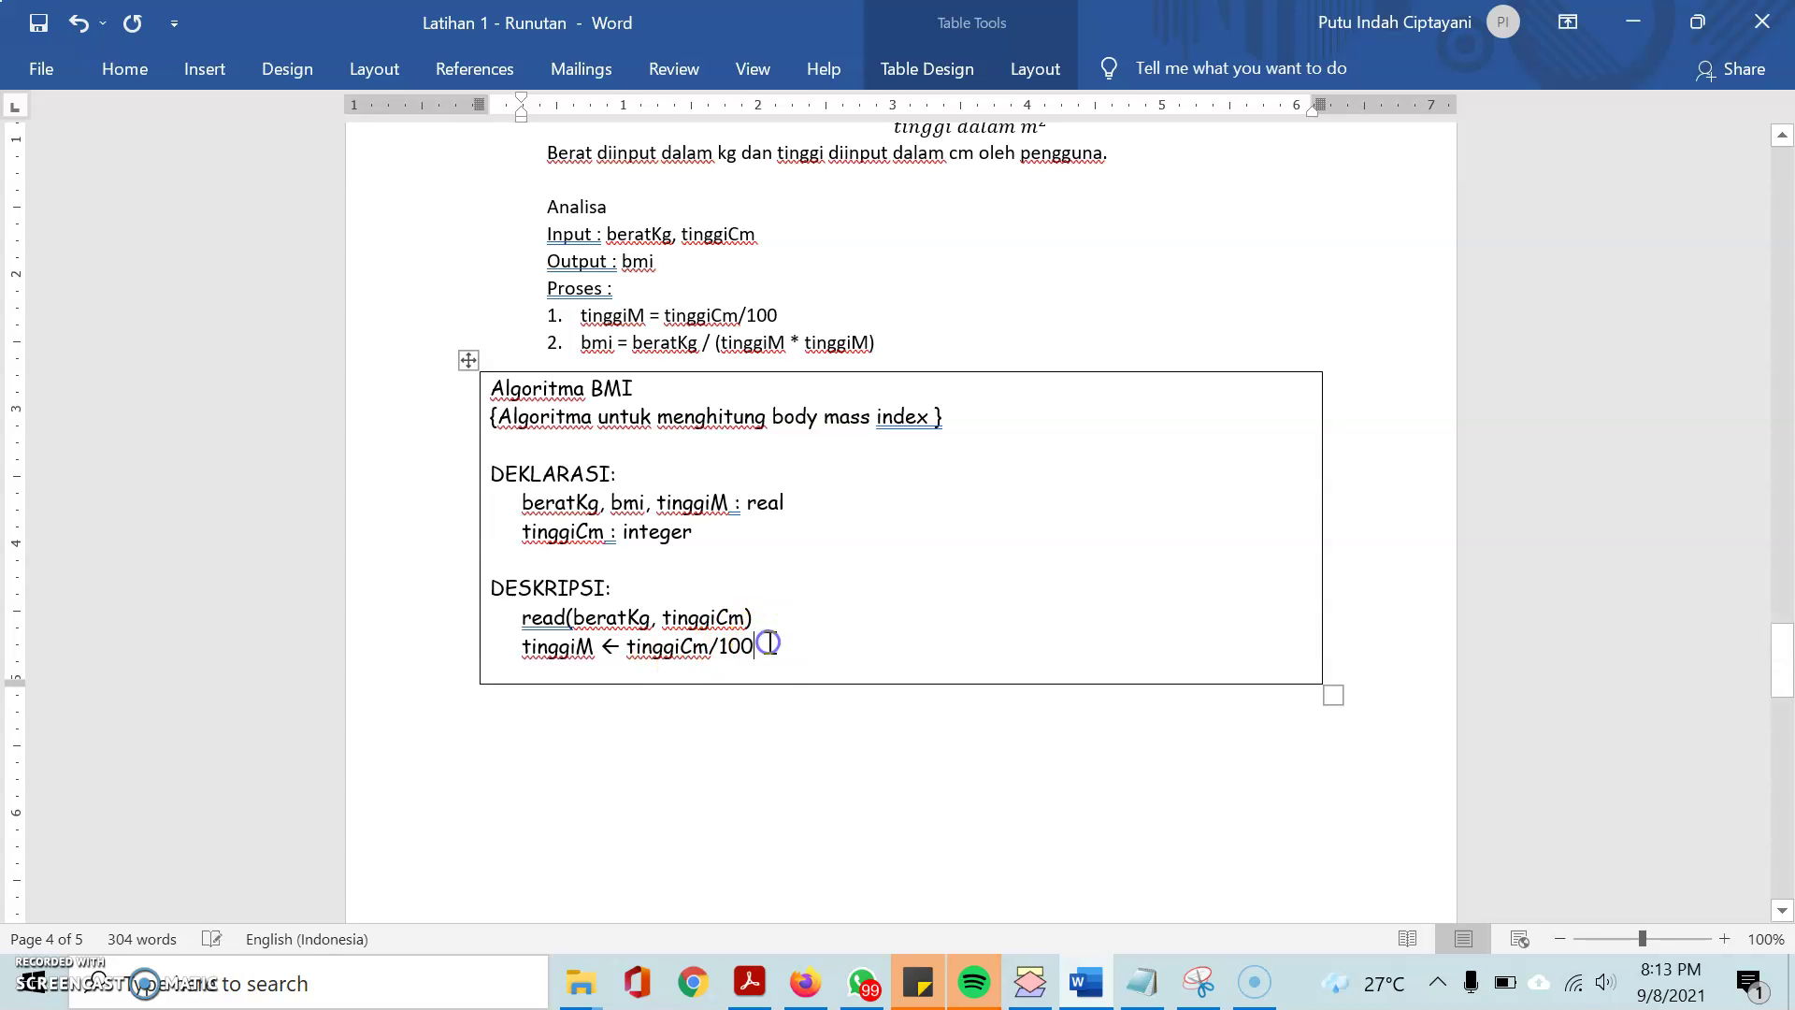
pyautogui.press('Return')
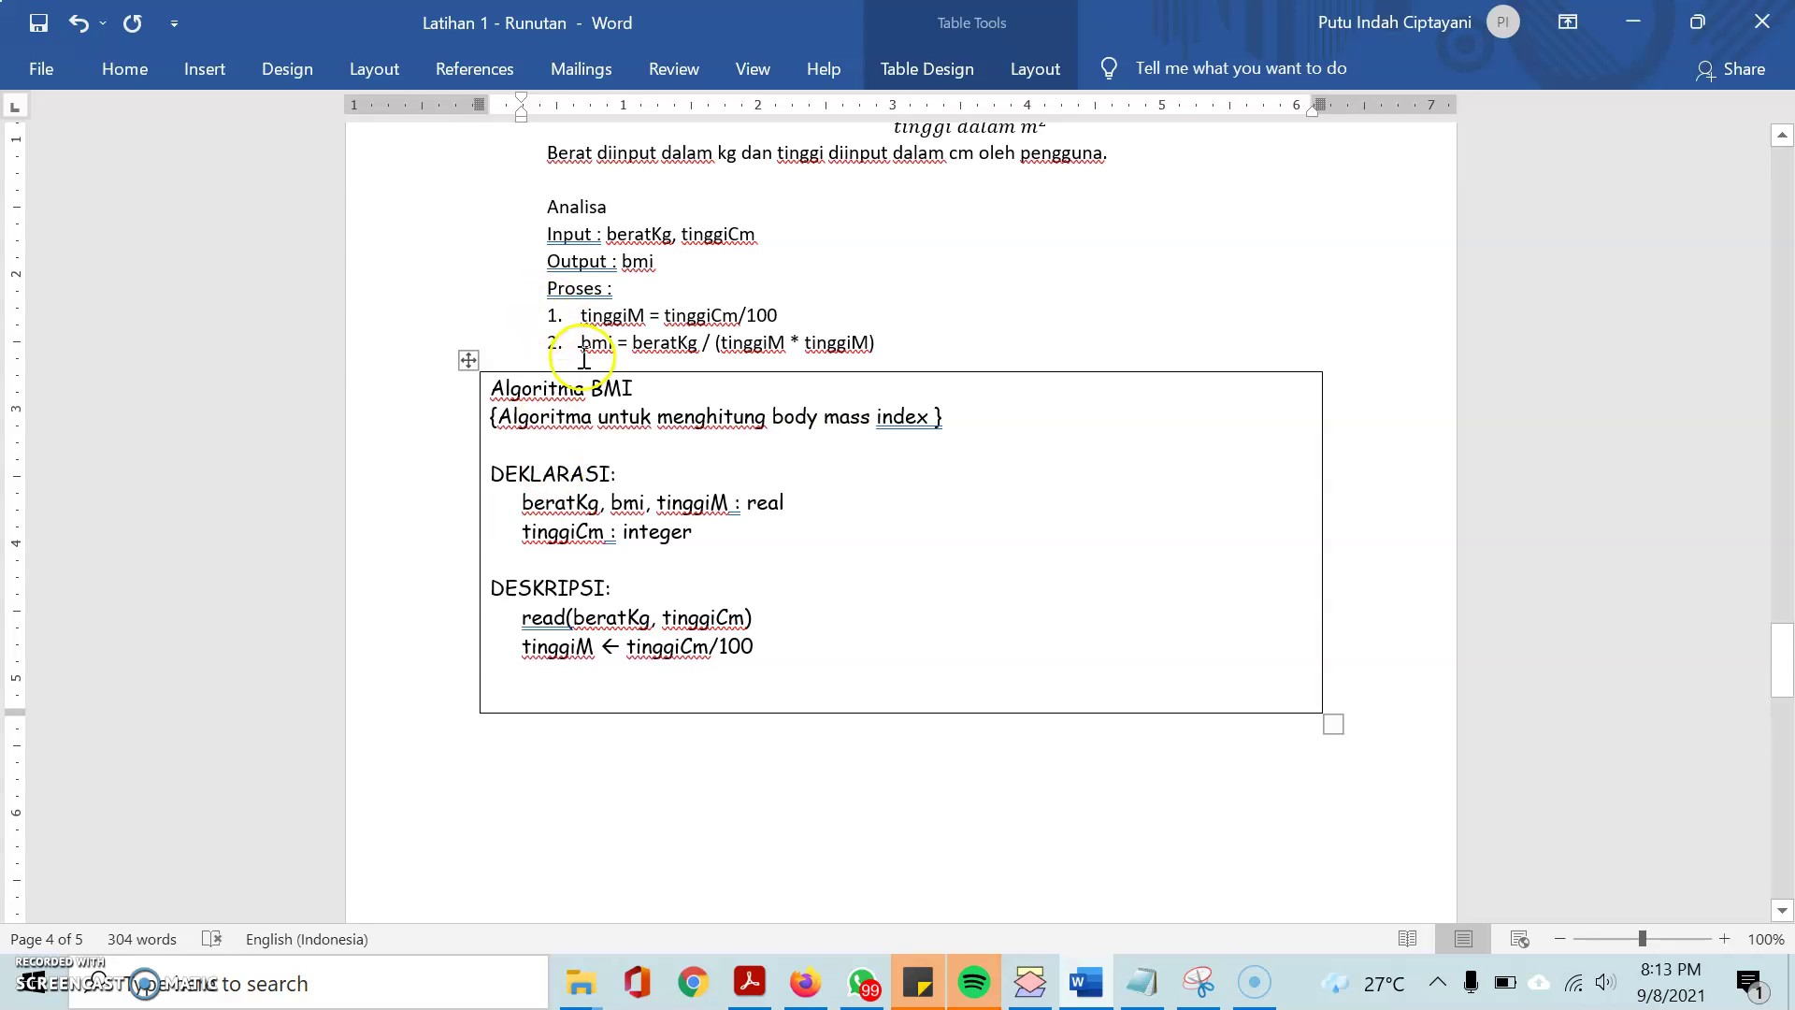
pyautogui.moveTo(582, 344); pyautogui.dragTo(880, 339)
pyautogui.click(571, 666)
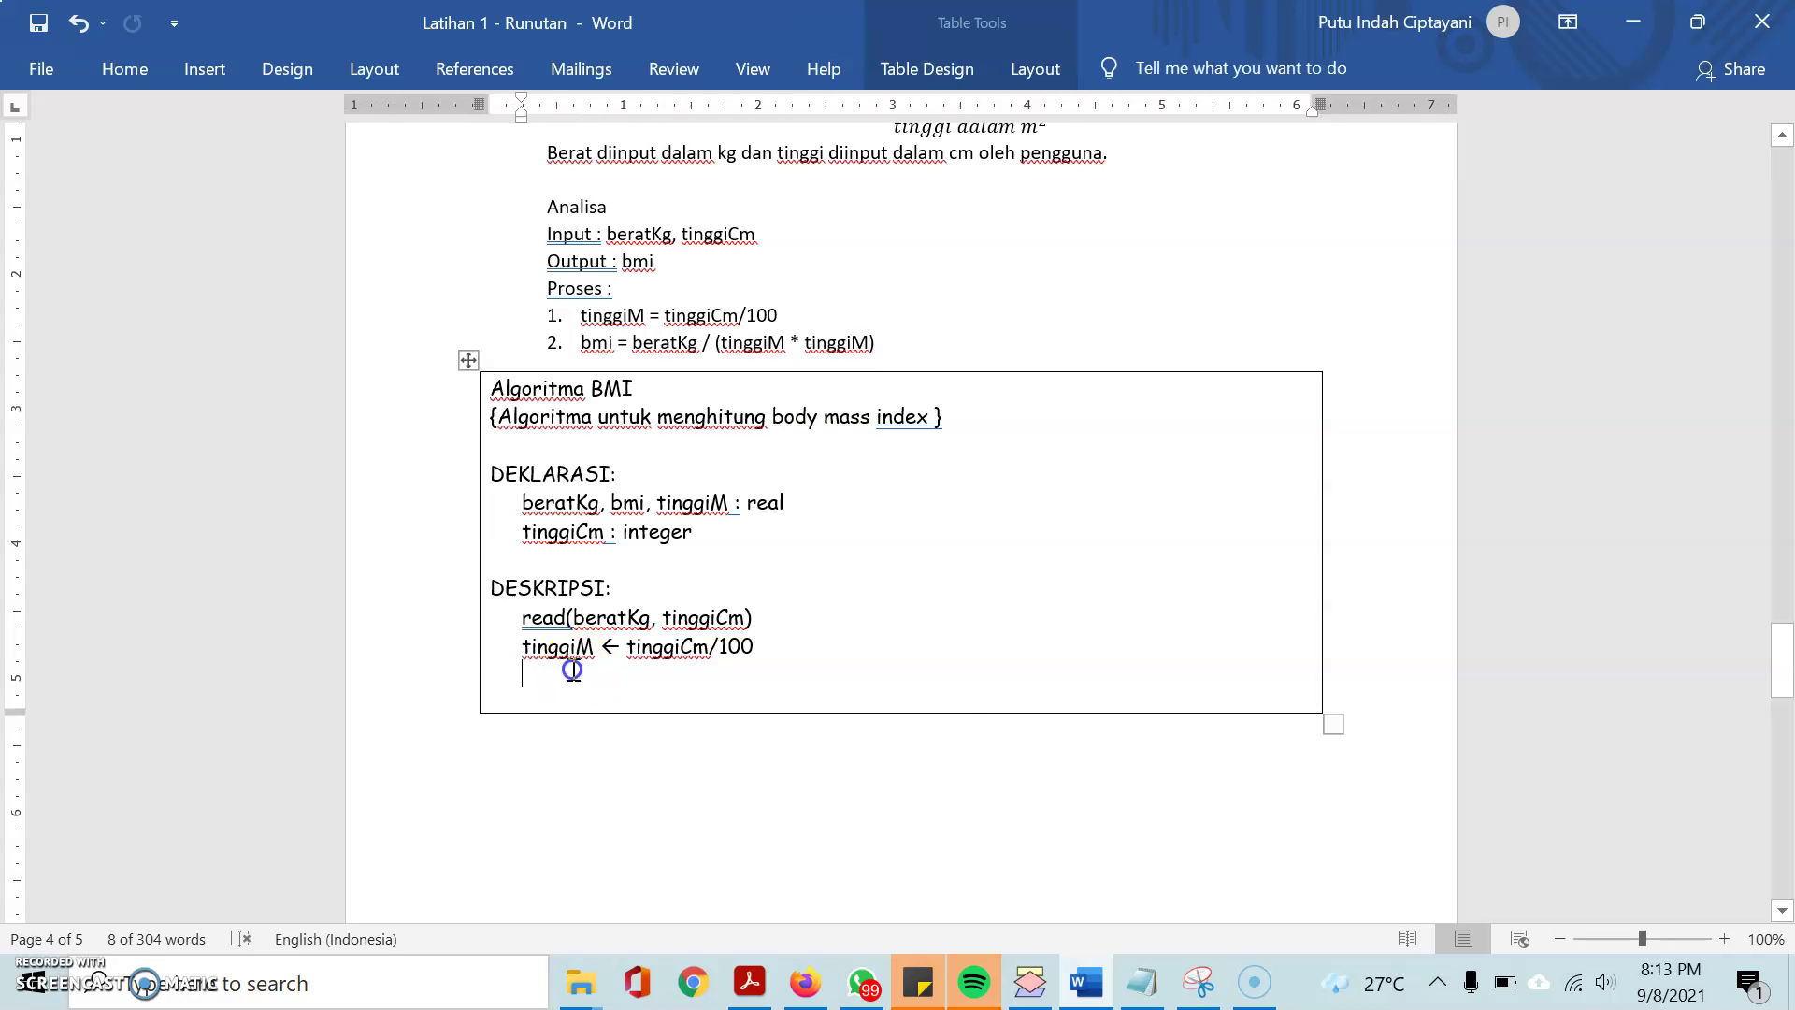
pyautogui.rightClick(572, 669)
pyautogui.click(737, 266)
pyautogui.click(562, 675)
pyautogui.press('BackSpace')
pyautogui.press('BackSpace')
pyautogui.press('BackSpace')
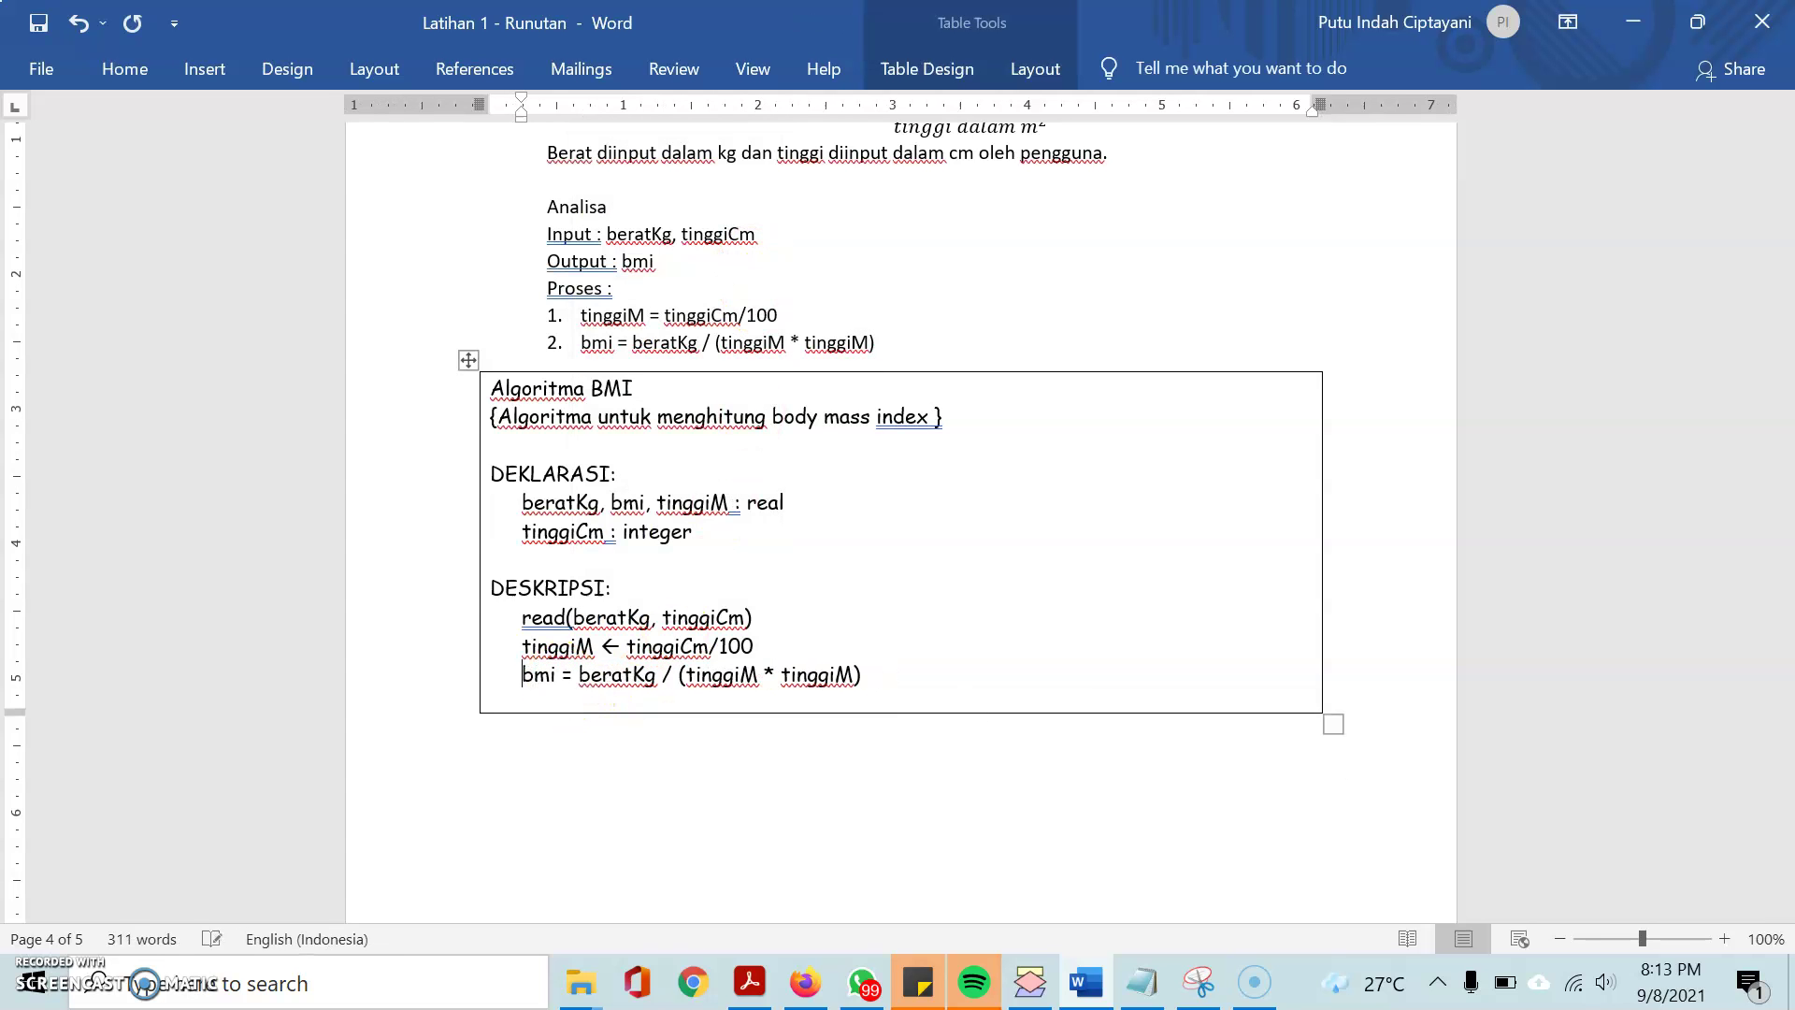
pyautogui.click(570, 671)
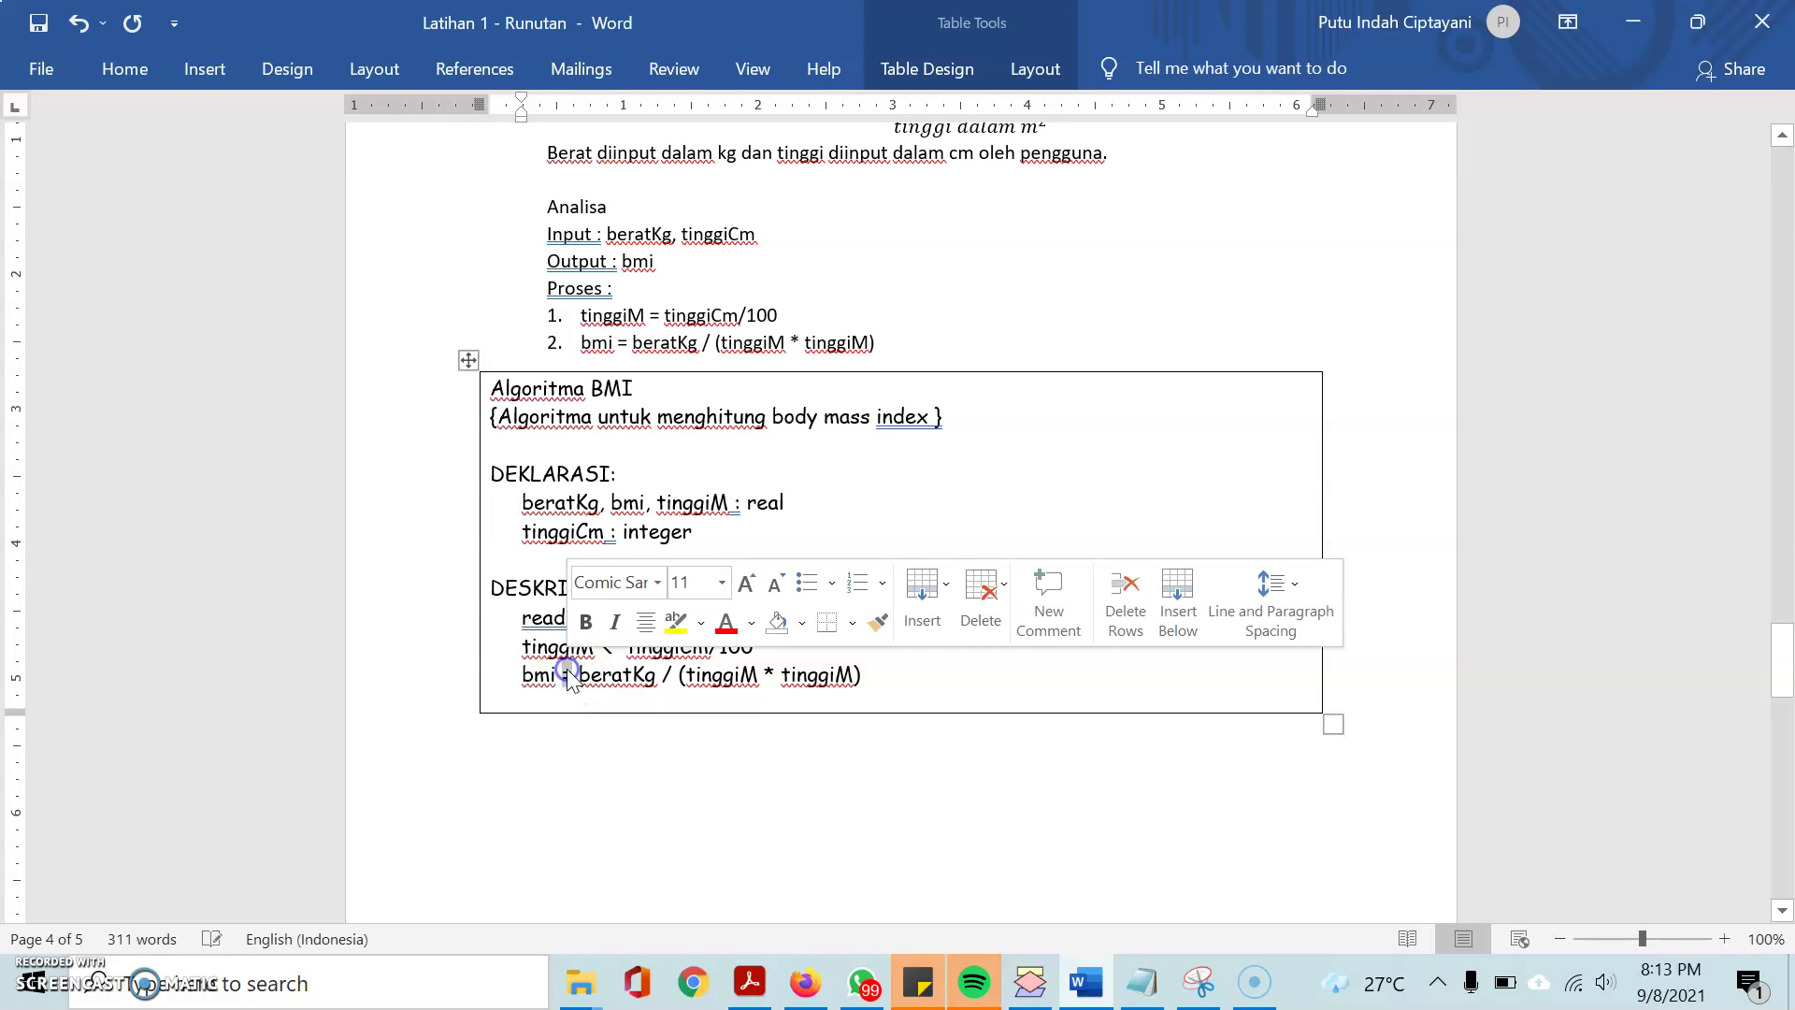
pyautogui.write('<--')
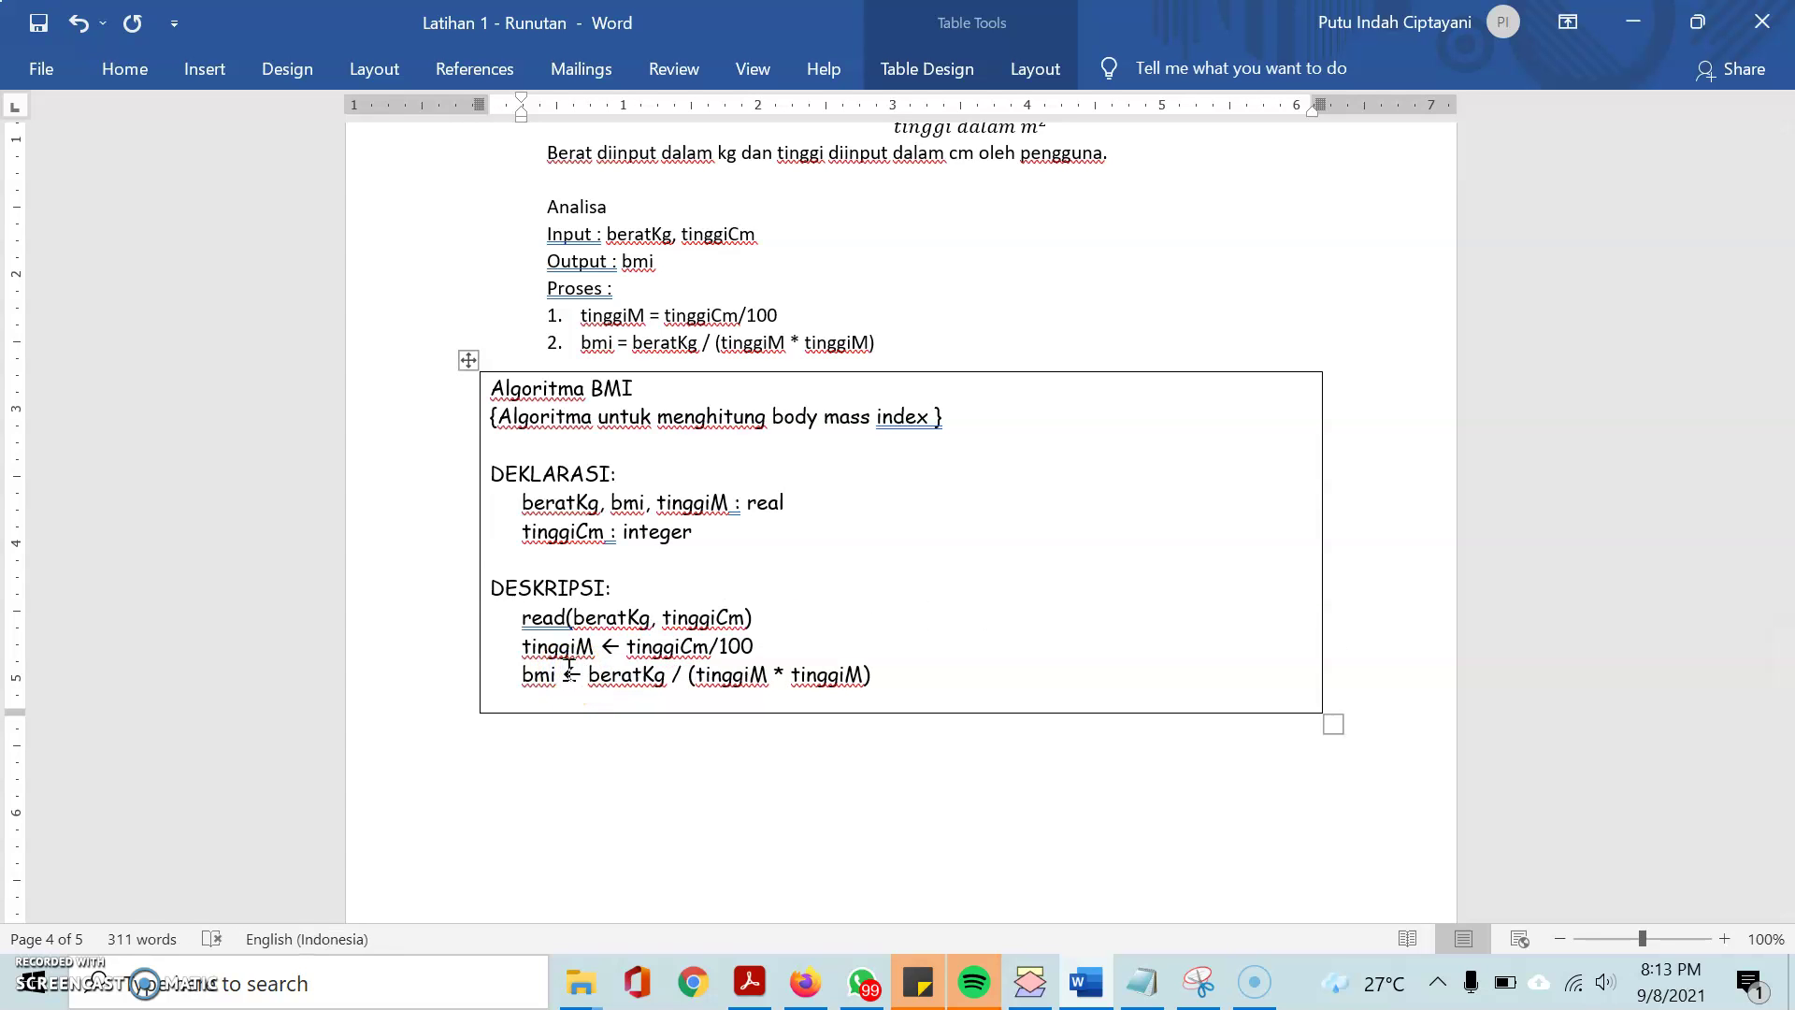
# Add the output statement "write(bmi)" on a new line below the bmi formula in DESKRIPSI
pyautogui.click(873, 673)
pyautogui.press('Return')
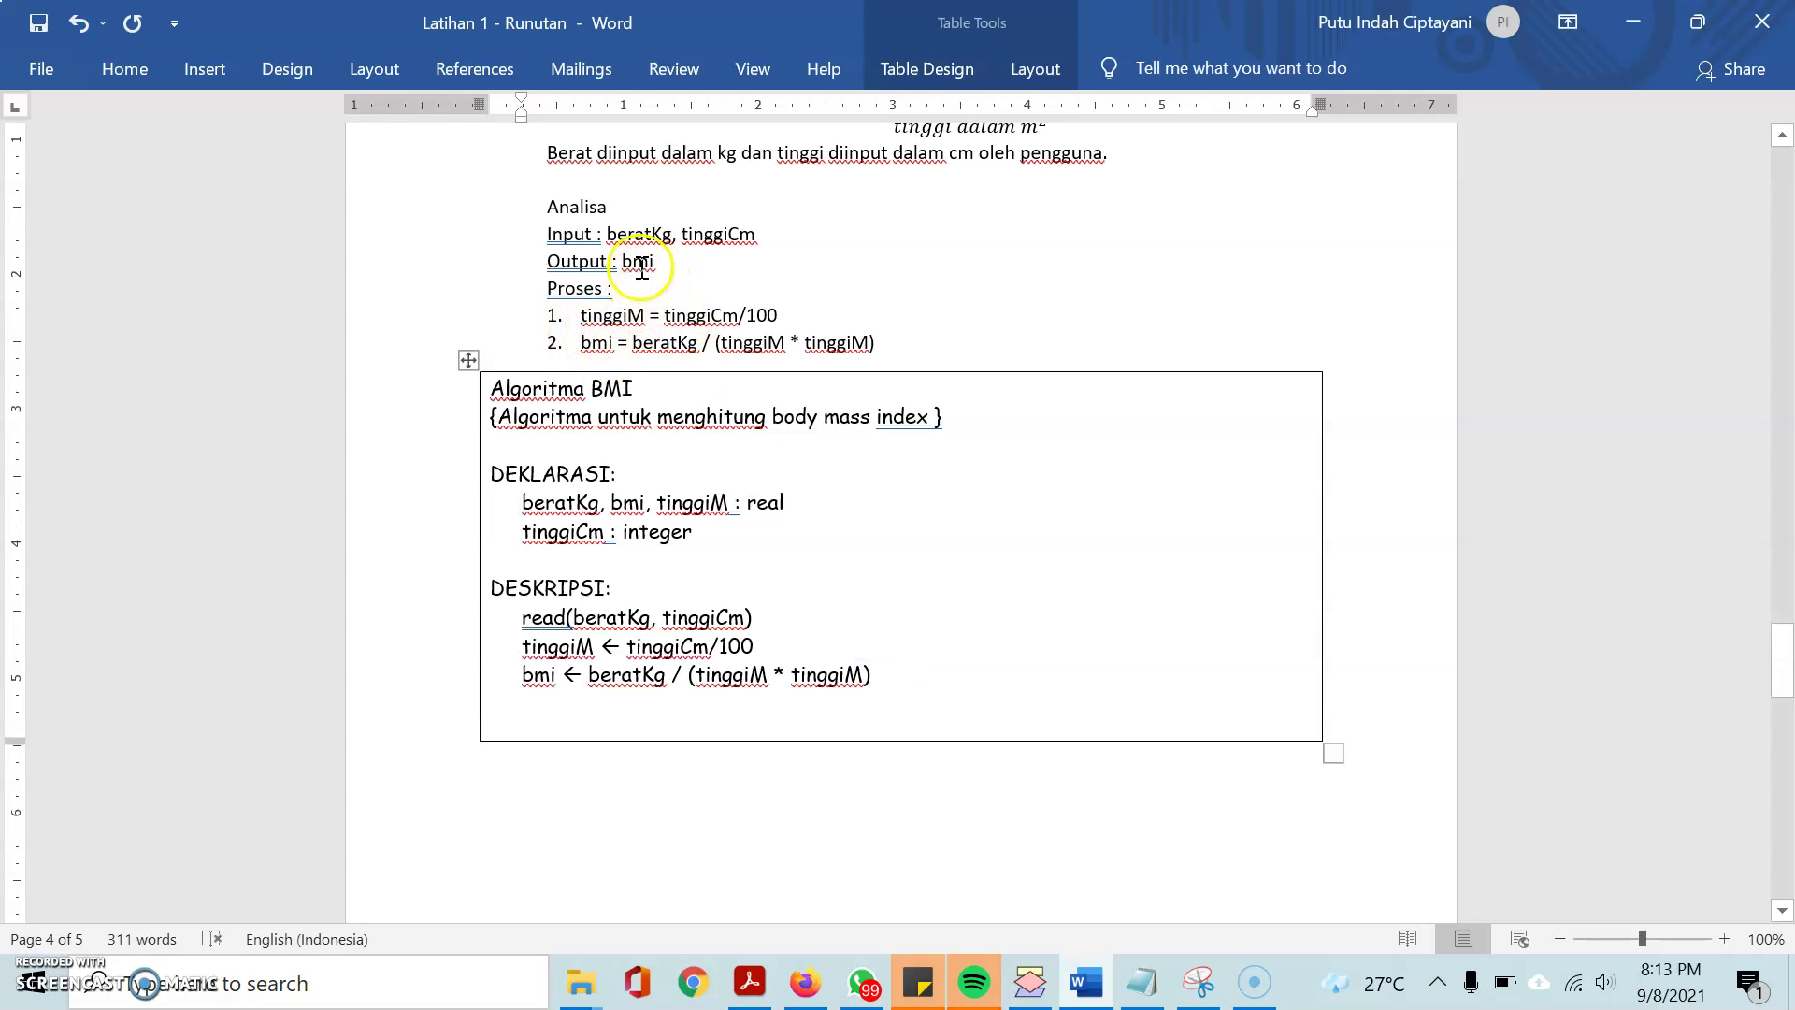
pyautogui.write('write(bmi')
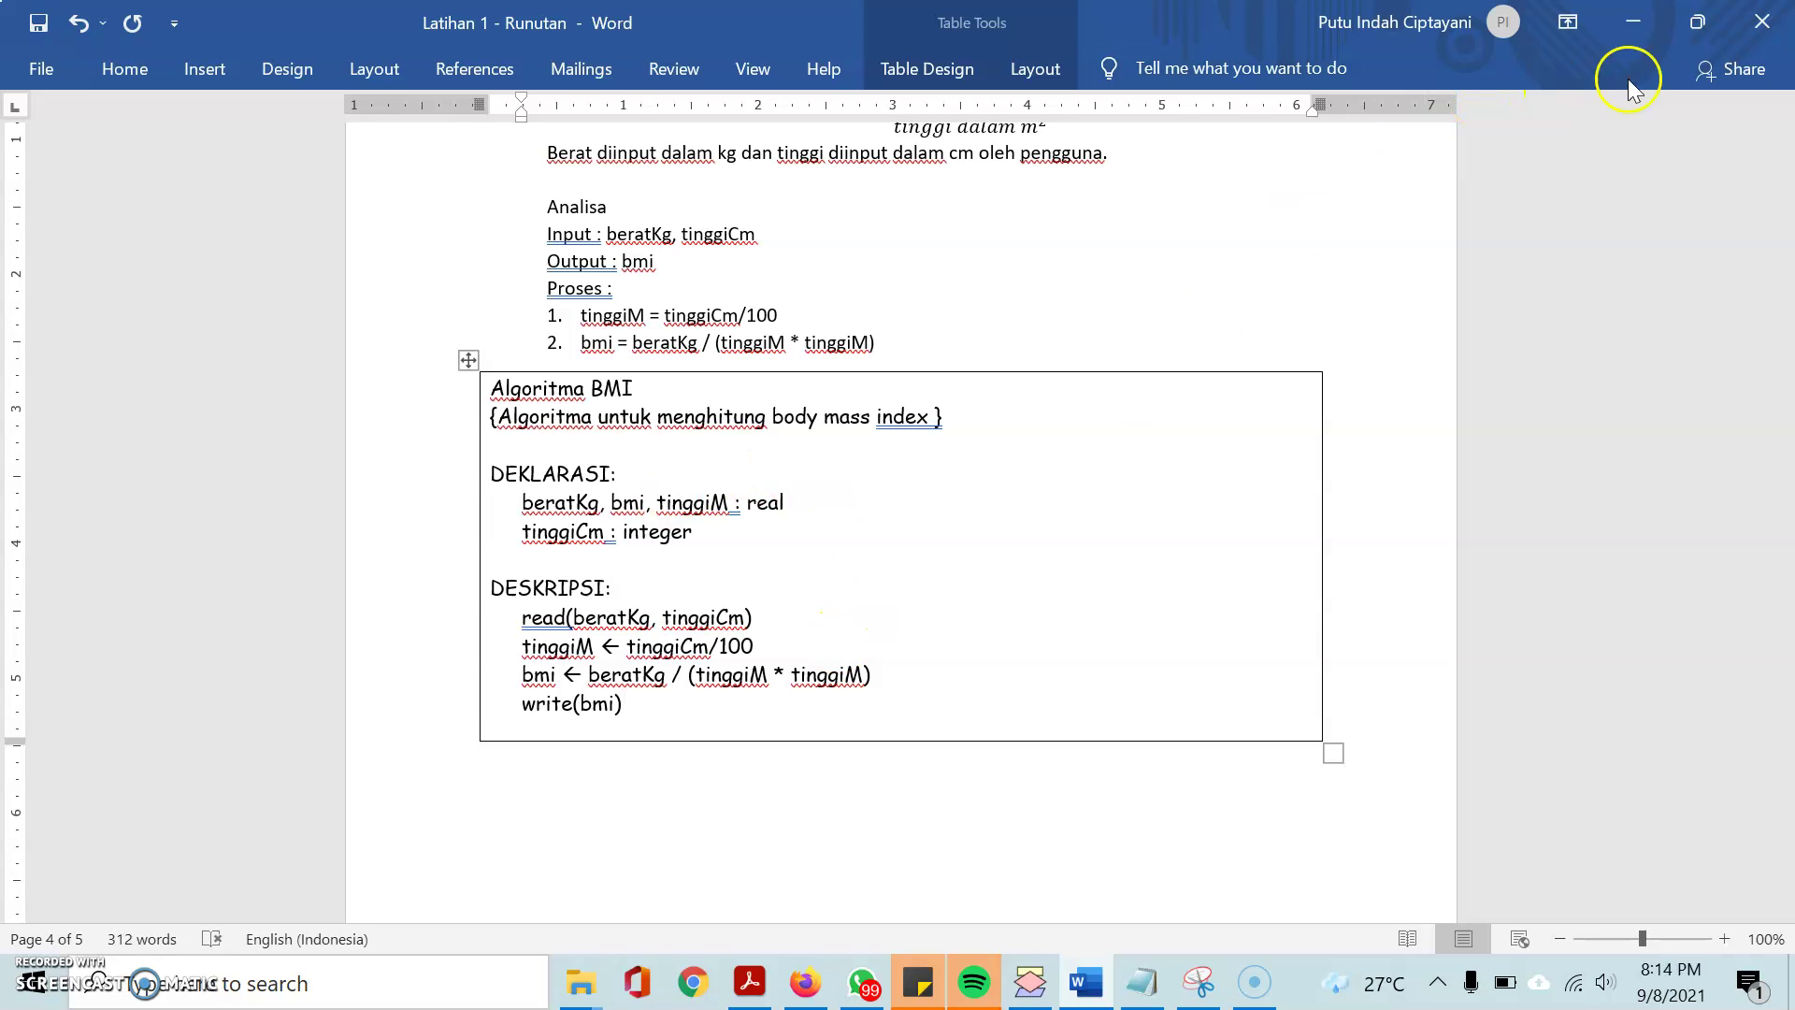
# Switch to Flowgorithm and arrange its window beside the restored Word document so the pseudocode and flowchart are both in view
pyautogui.click(1029, 979)
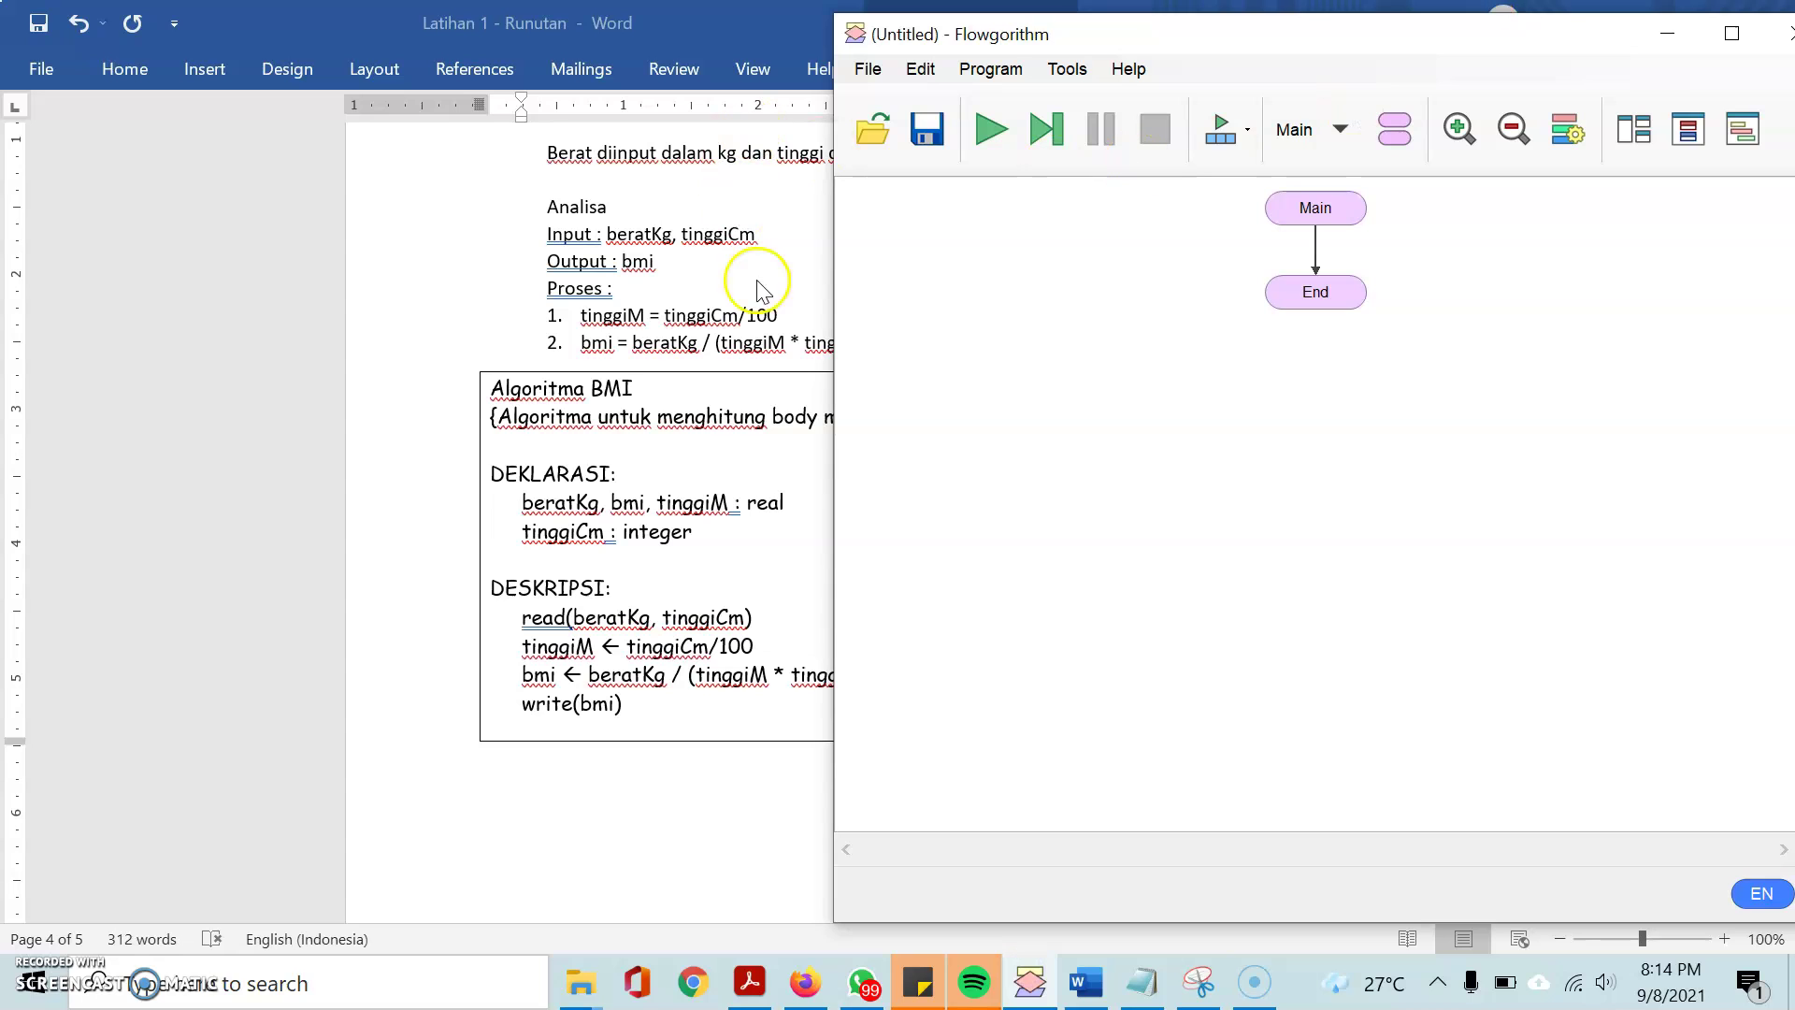
pyautogui.moveTo(1206, 35); pyautogui.dragTo(1297, 52)
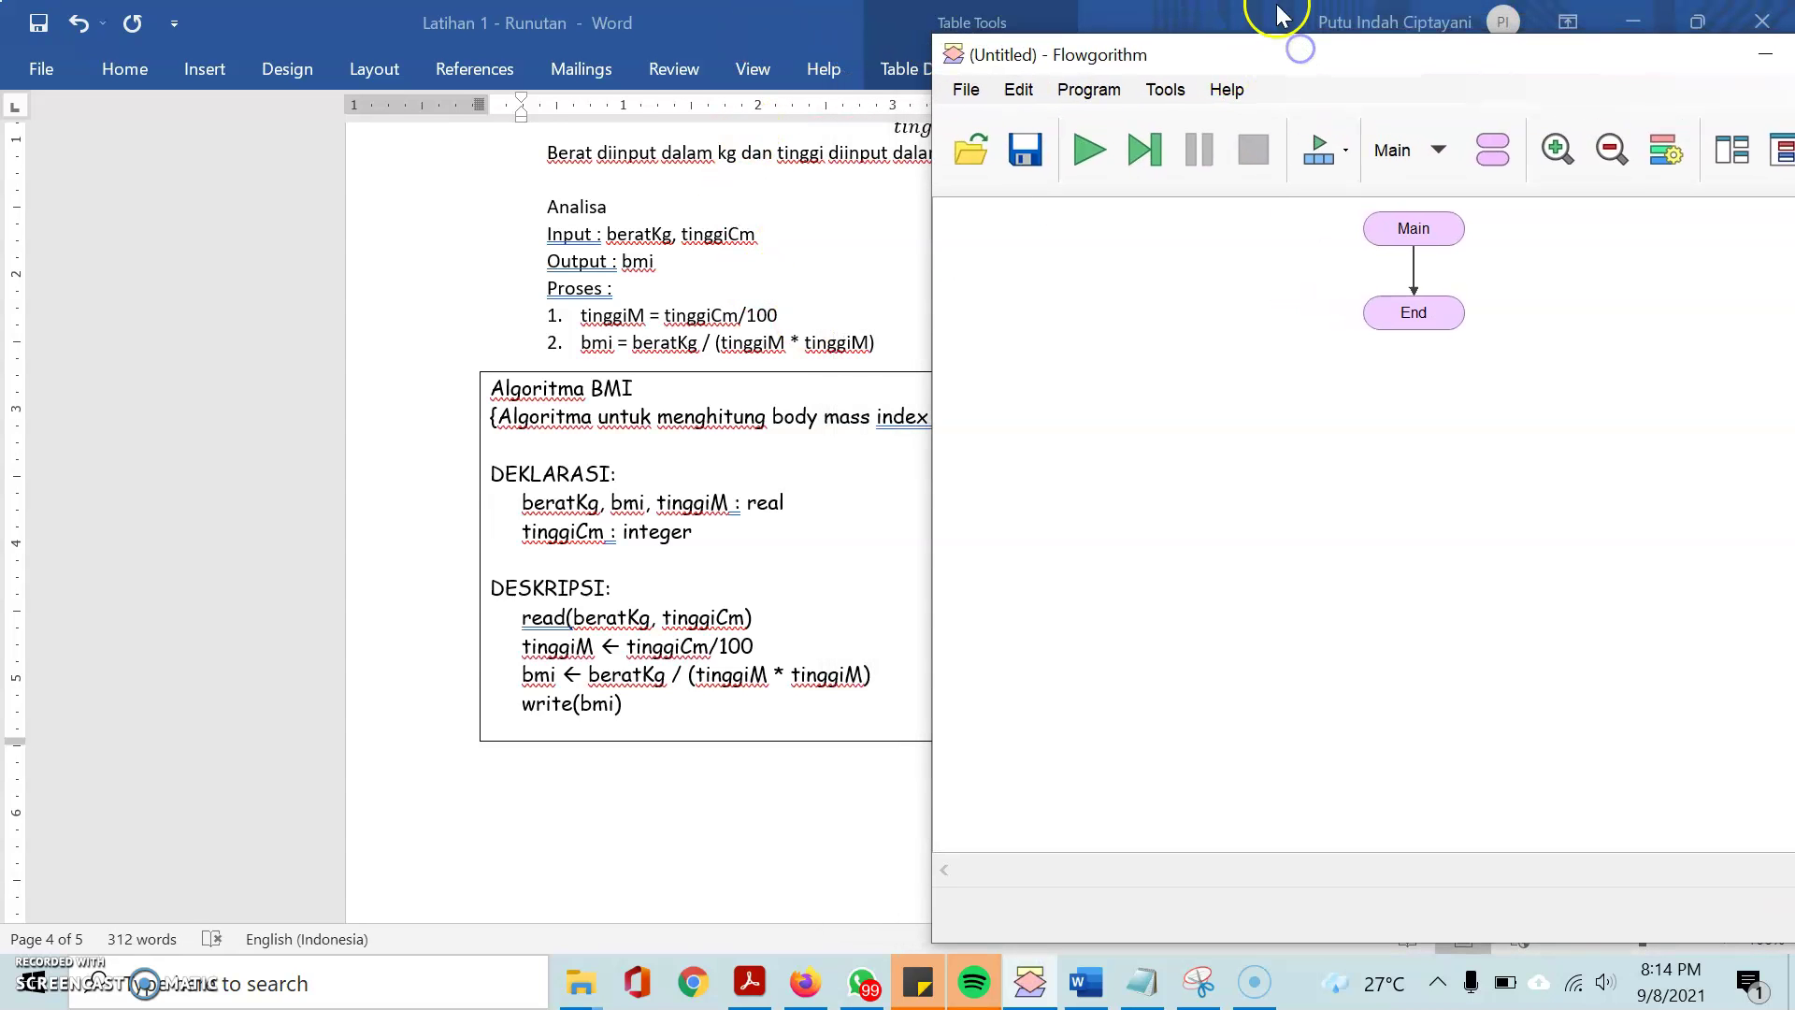
pyautogui.click(1706, 23)
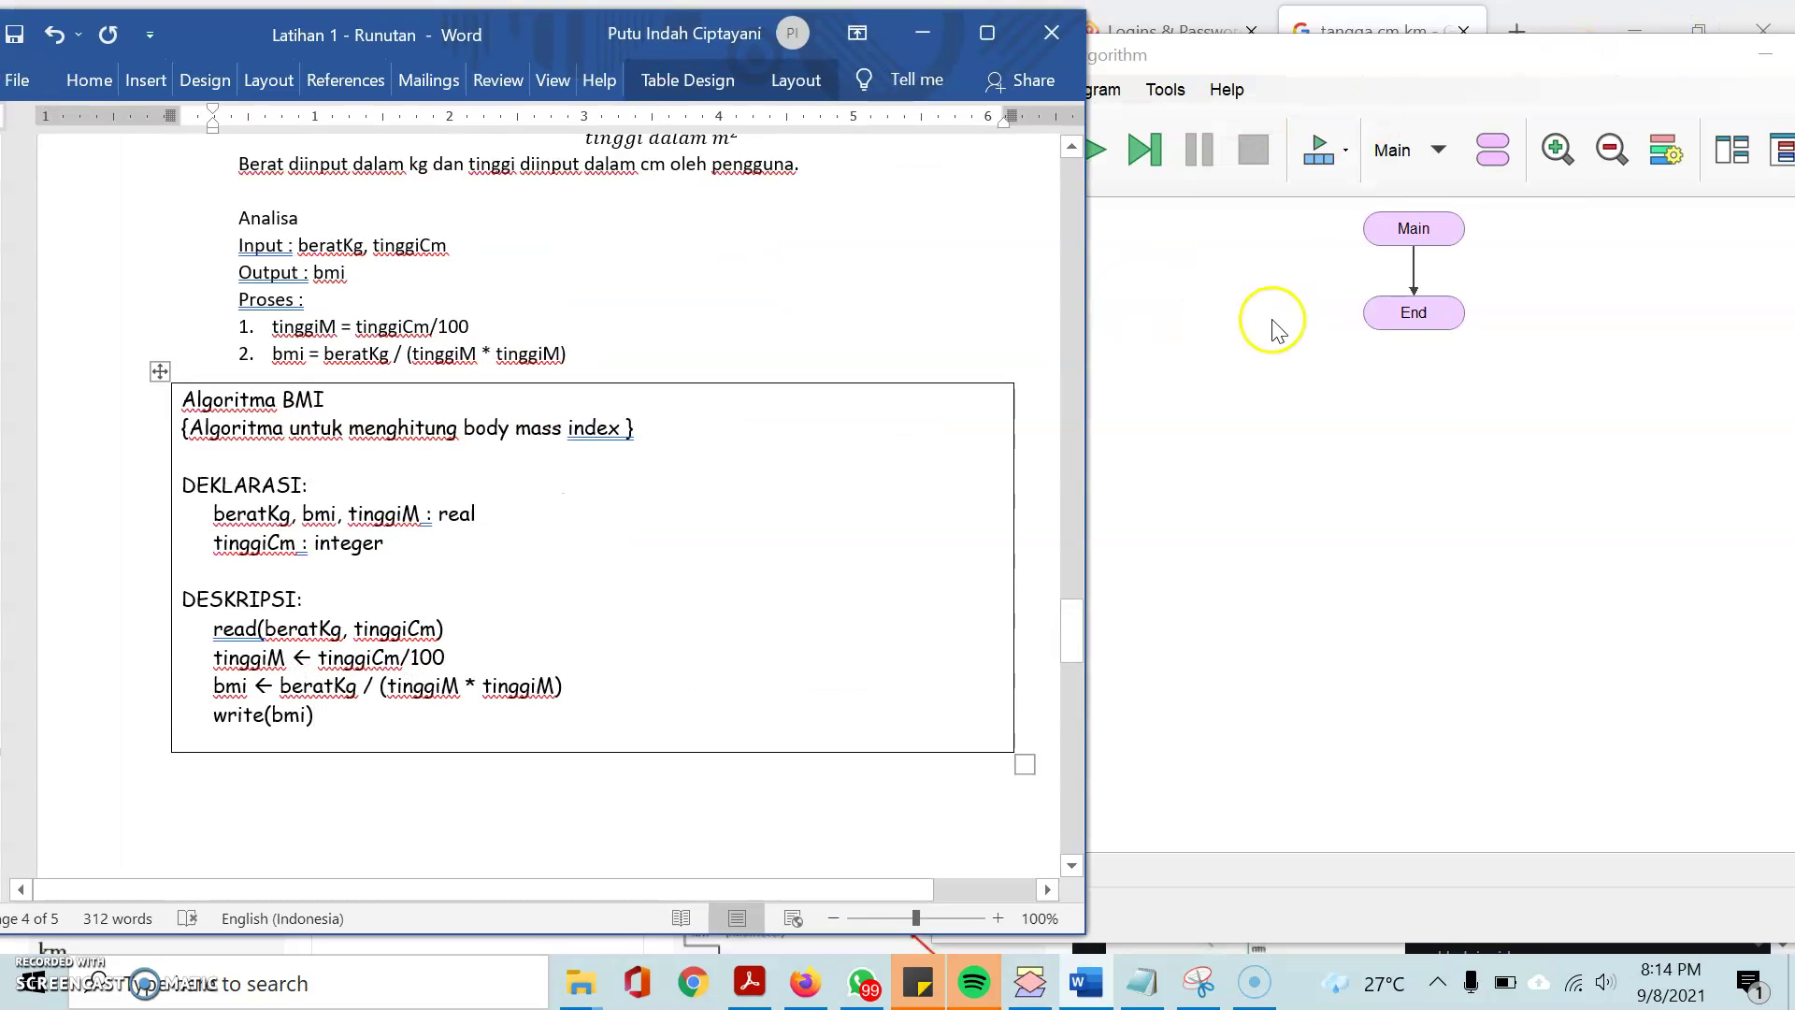
pyautogui.click(1272, 318)
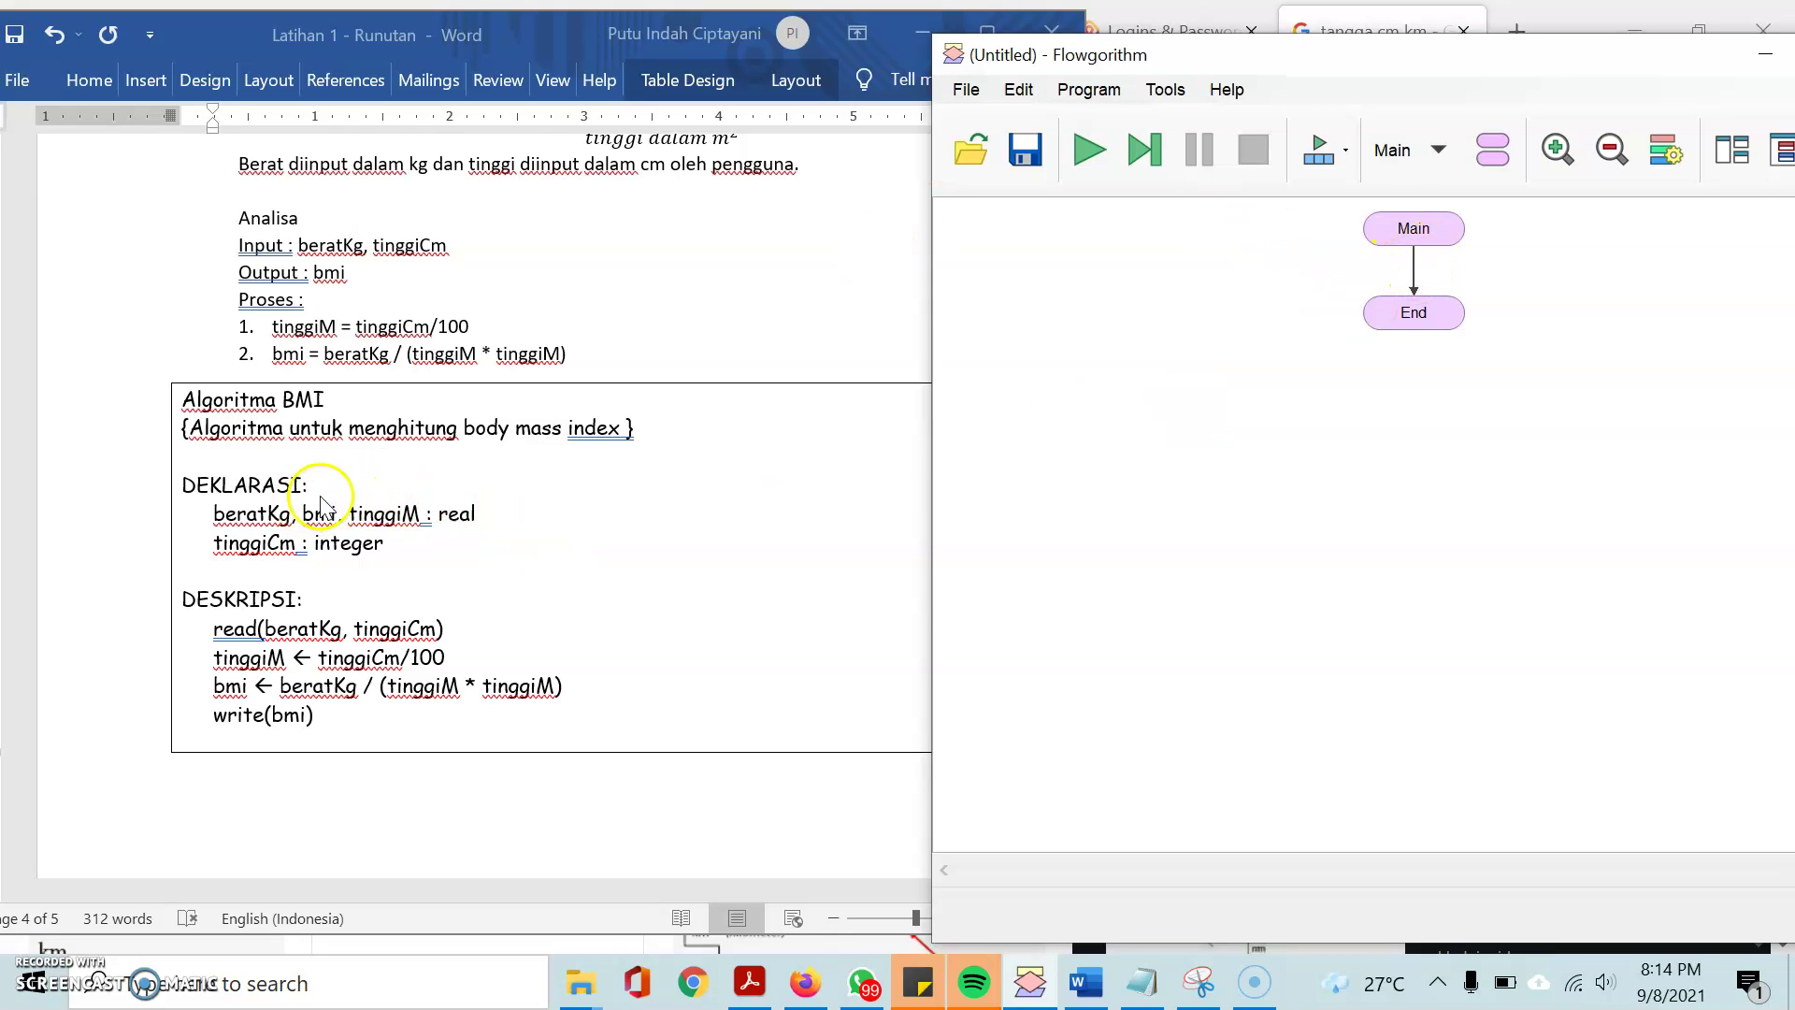
# Add a Declare statement between Main and End for "beratKg, bmi, tinggiM" of type Real, copying the names from the pseudocode
pyautogui.click(216, 514)
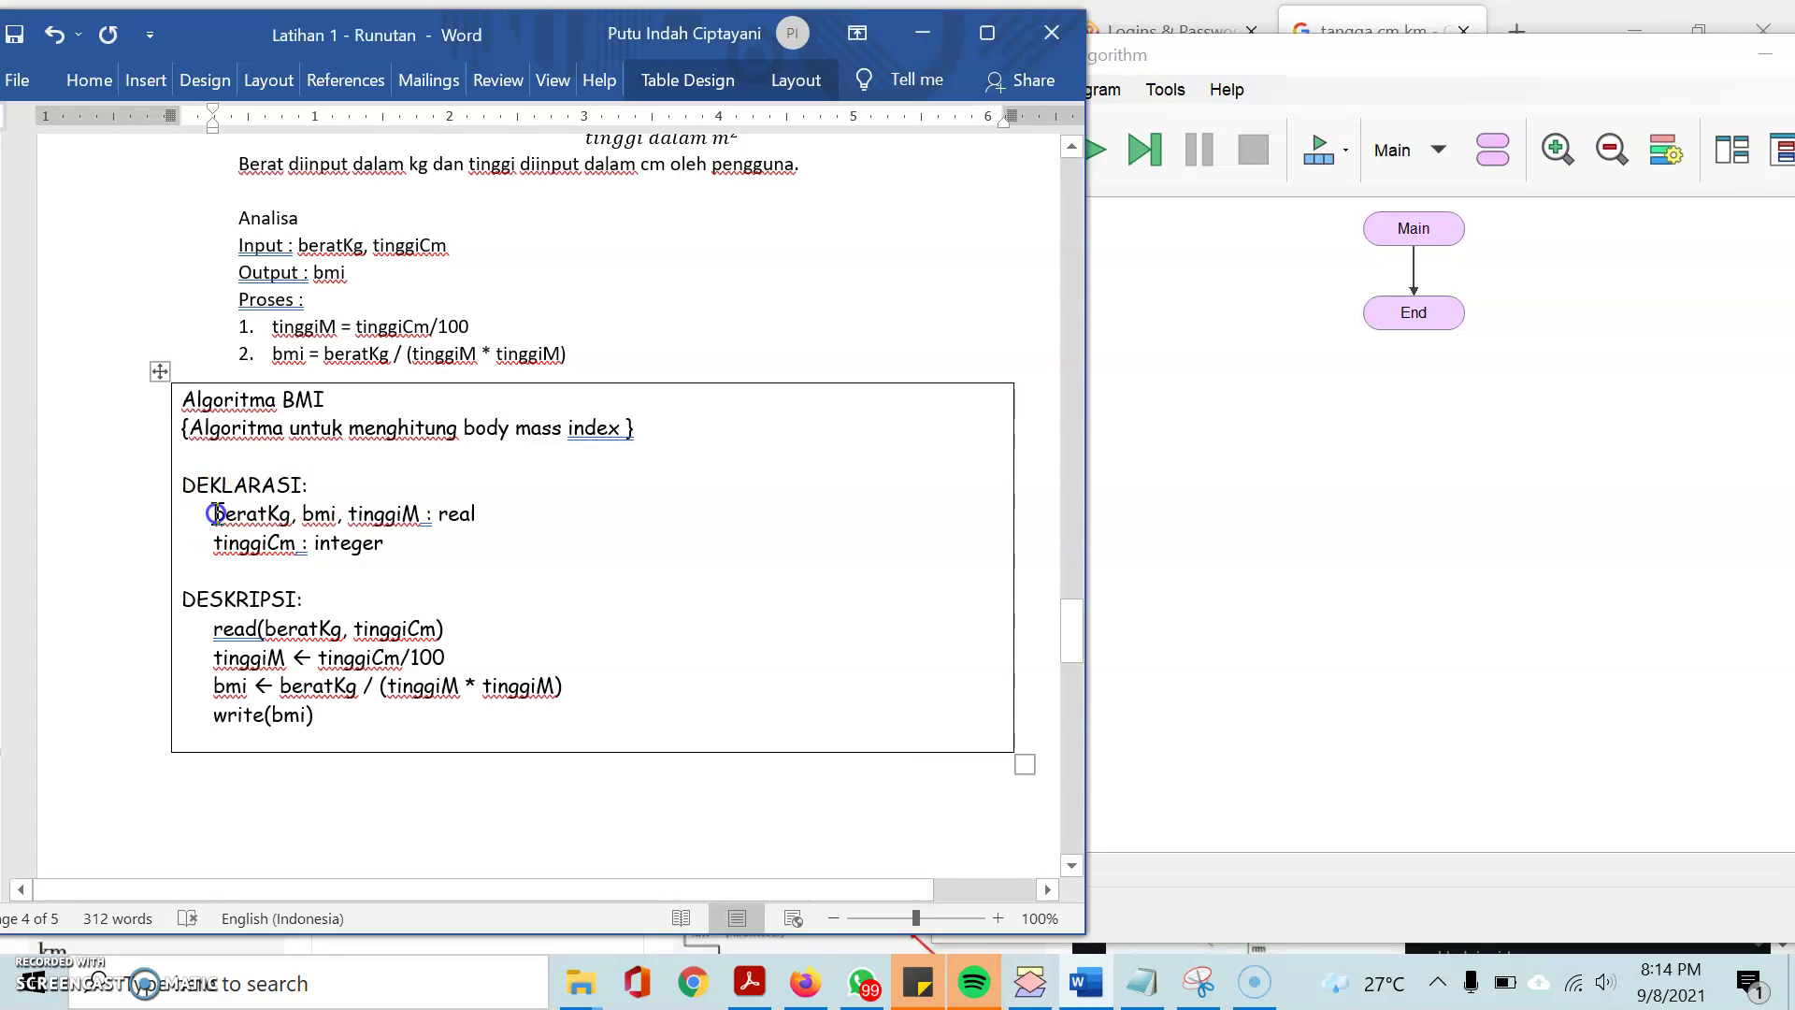
pyautogui.moveTo(216, 515); pyautogui.dragTo(399, 517)
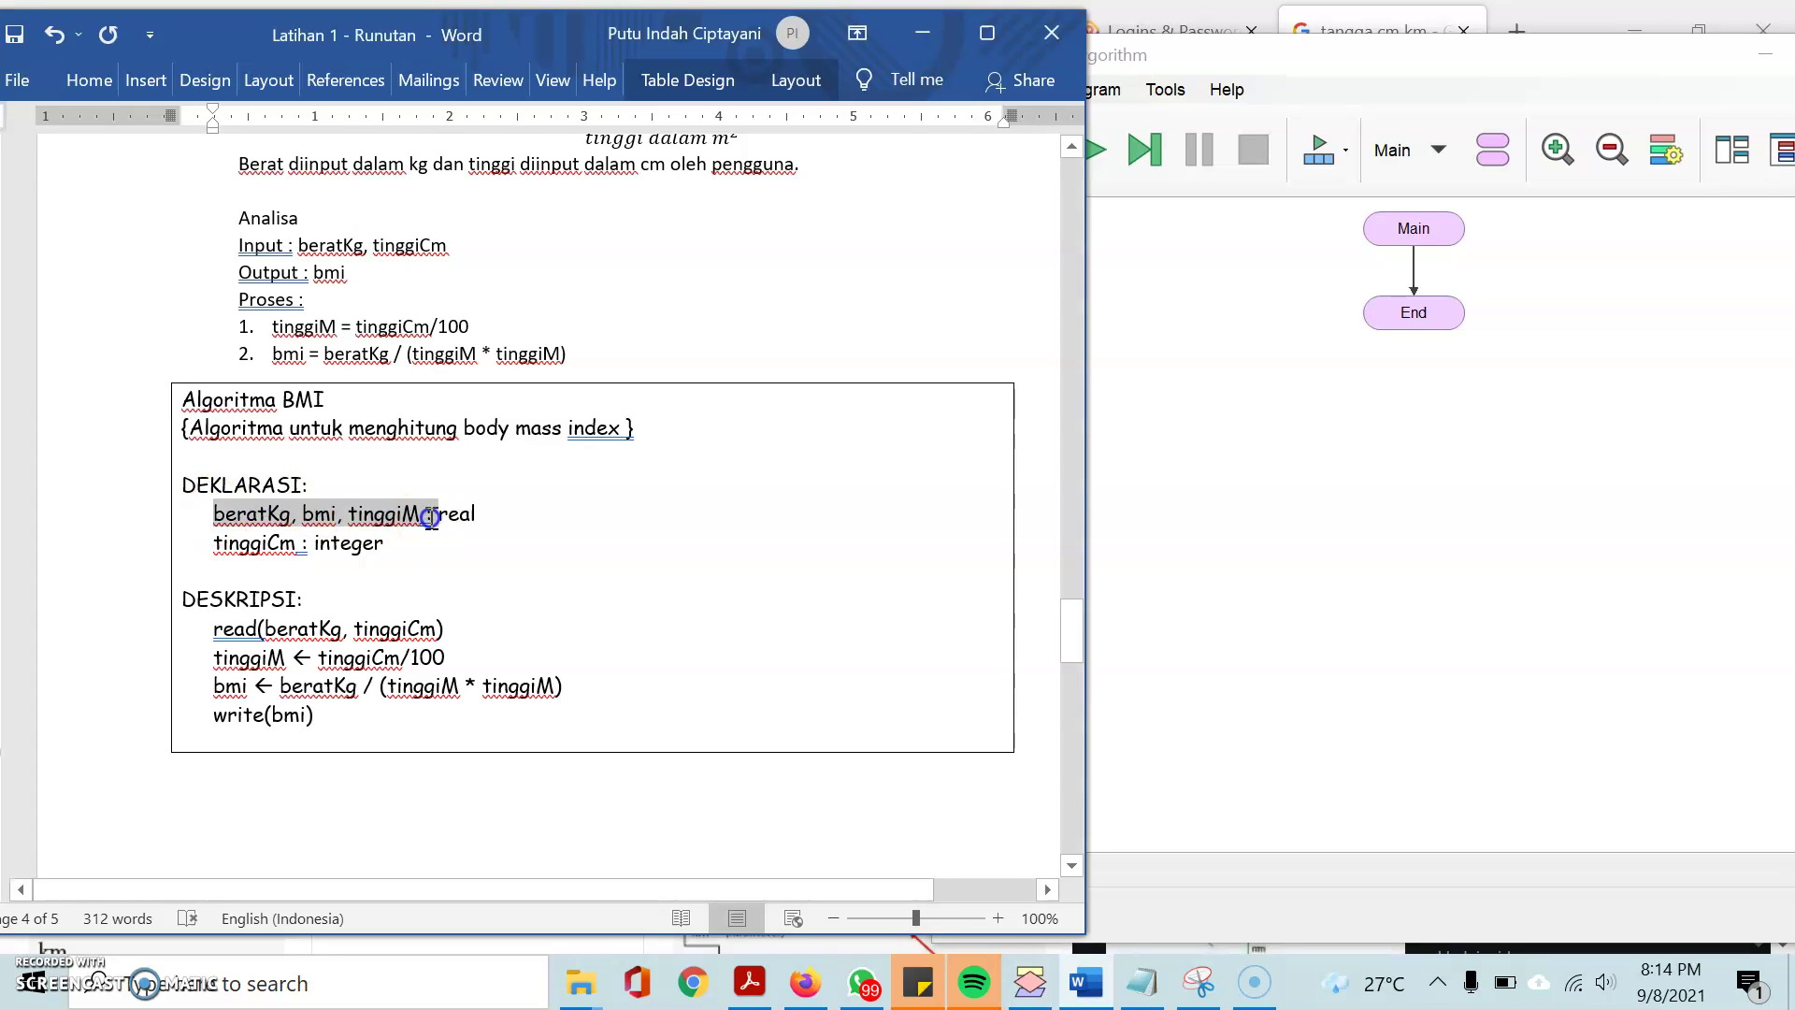
pyautogui.click(1414, 277)
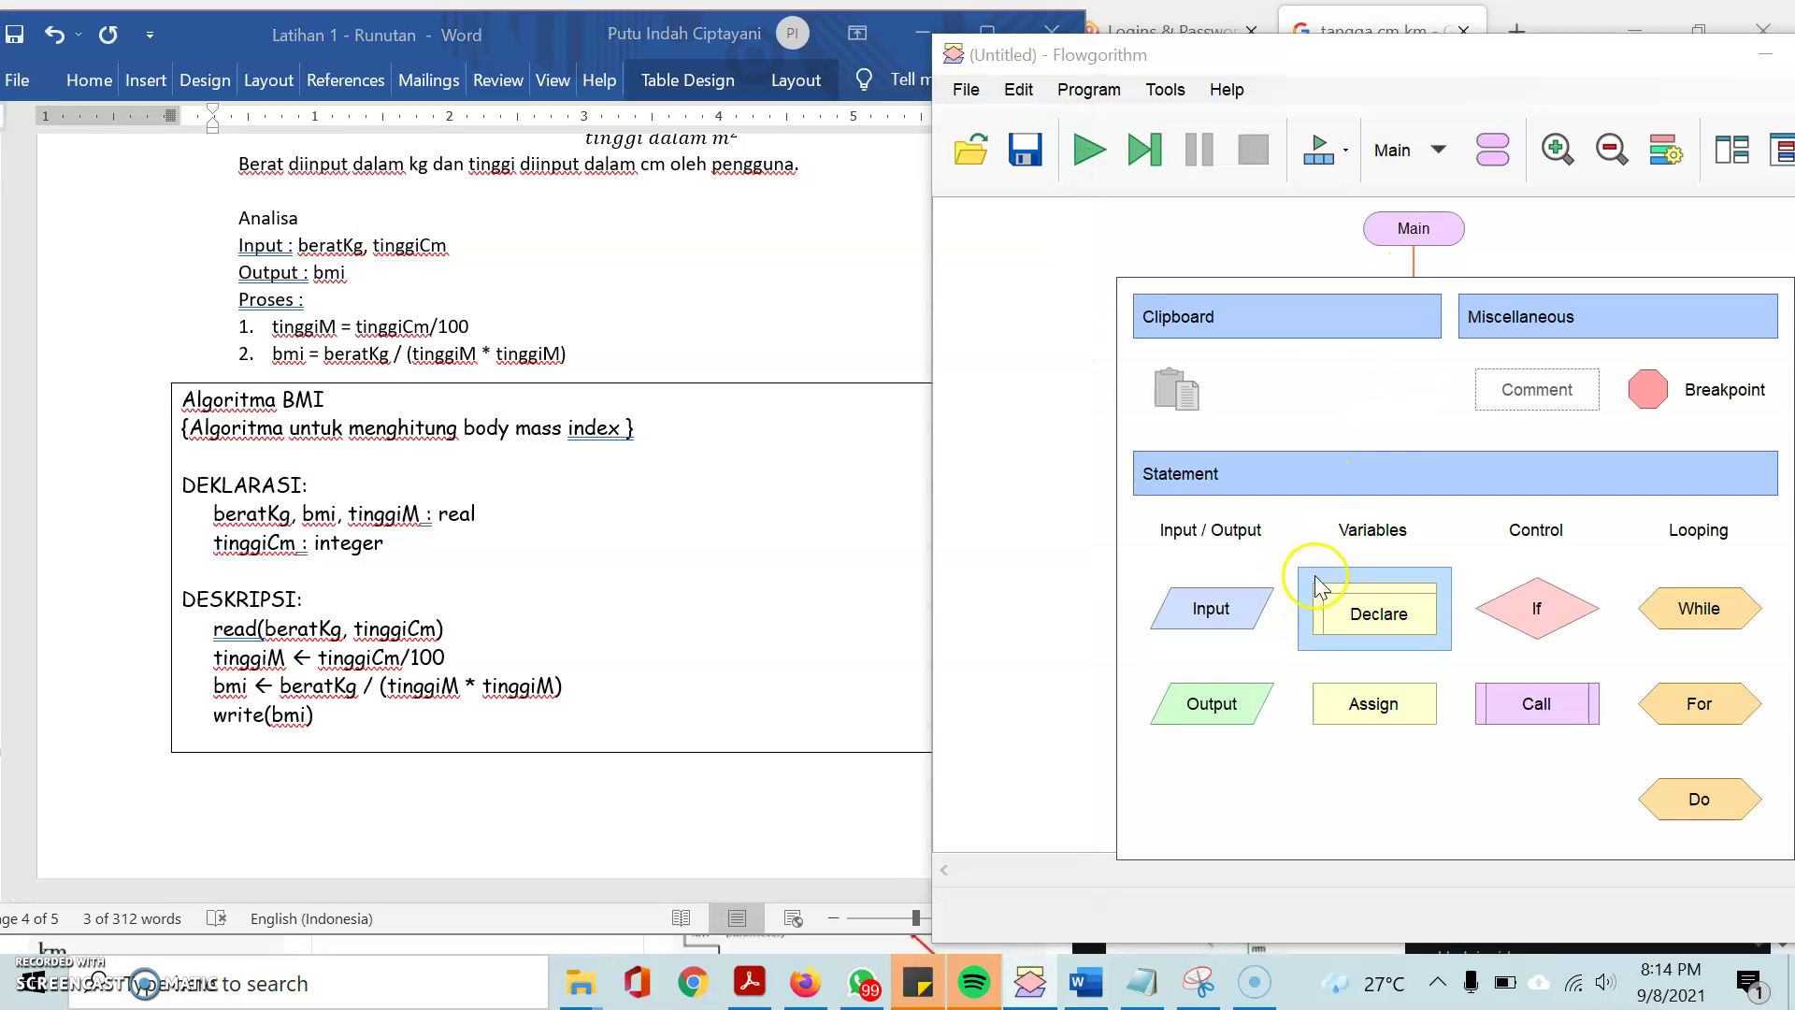
pyautogui.click(1360, 617)
pyautogui.doubleClick(1421, 290)
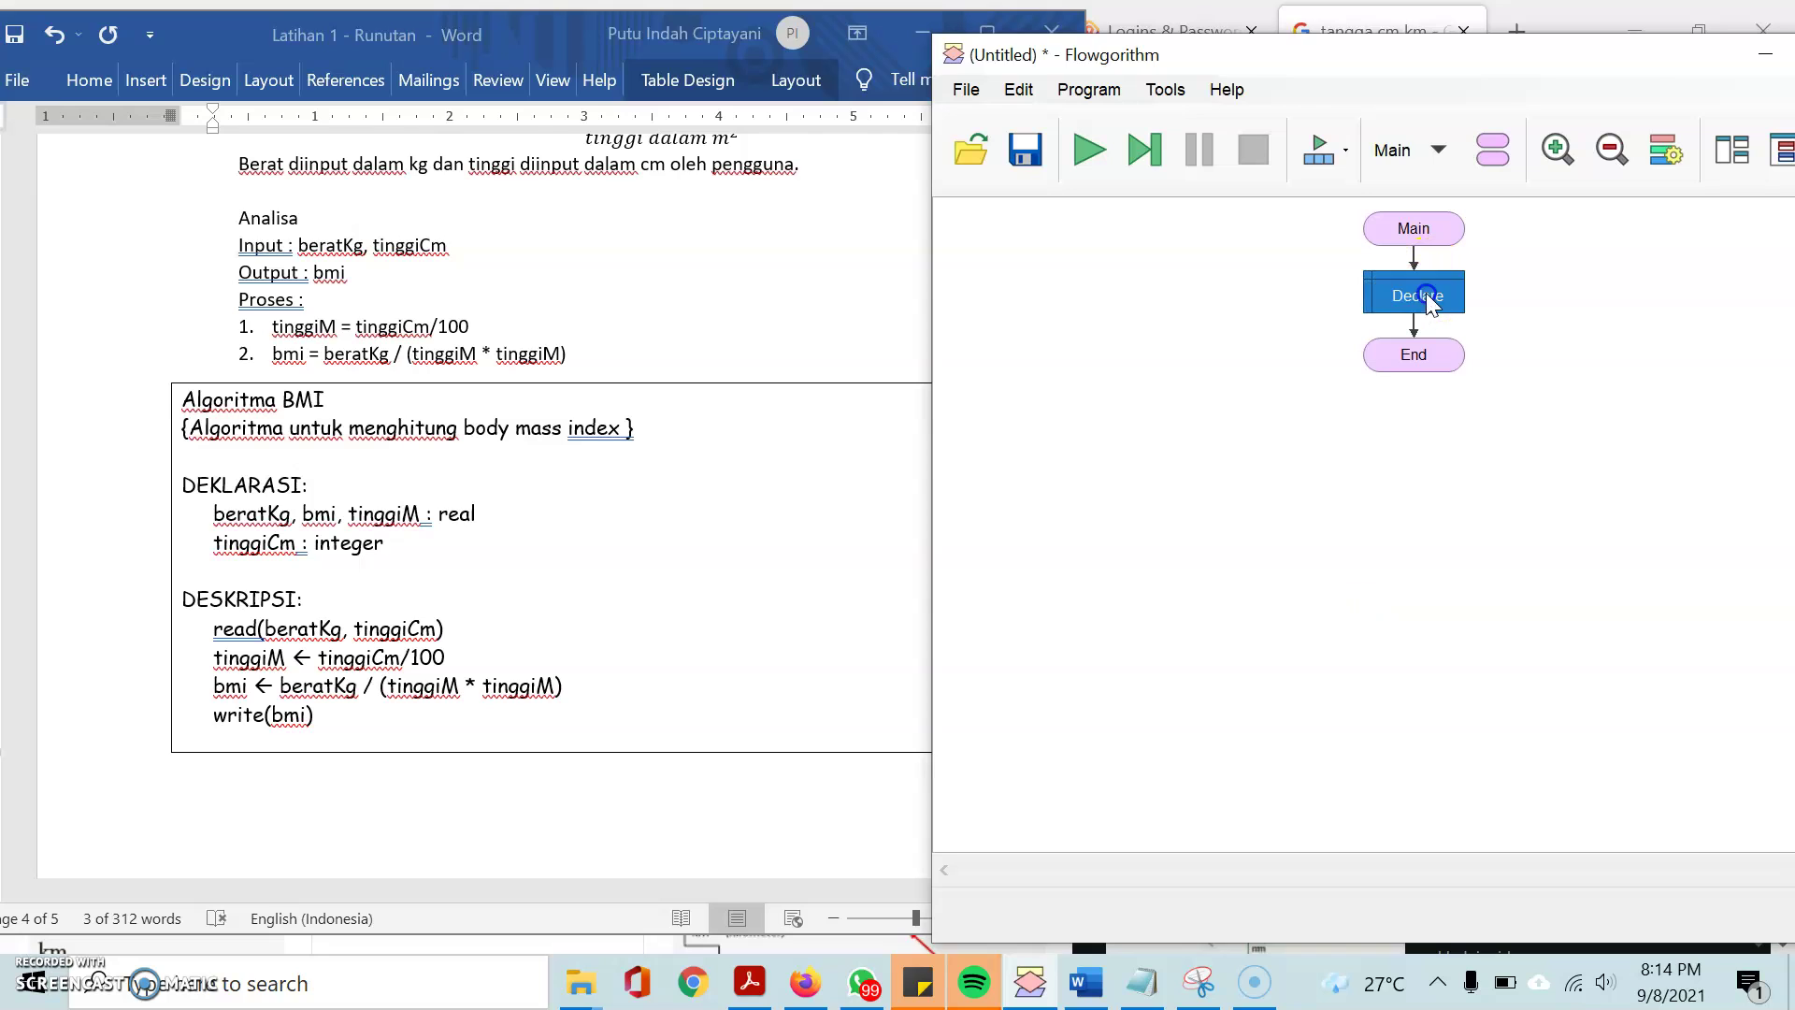
pyautogui.hotkey('ctrl', 'v')
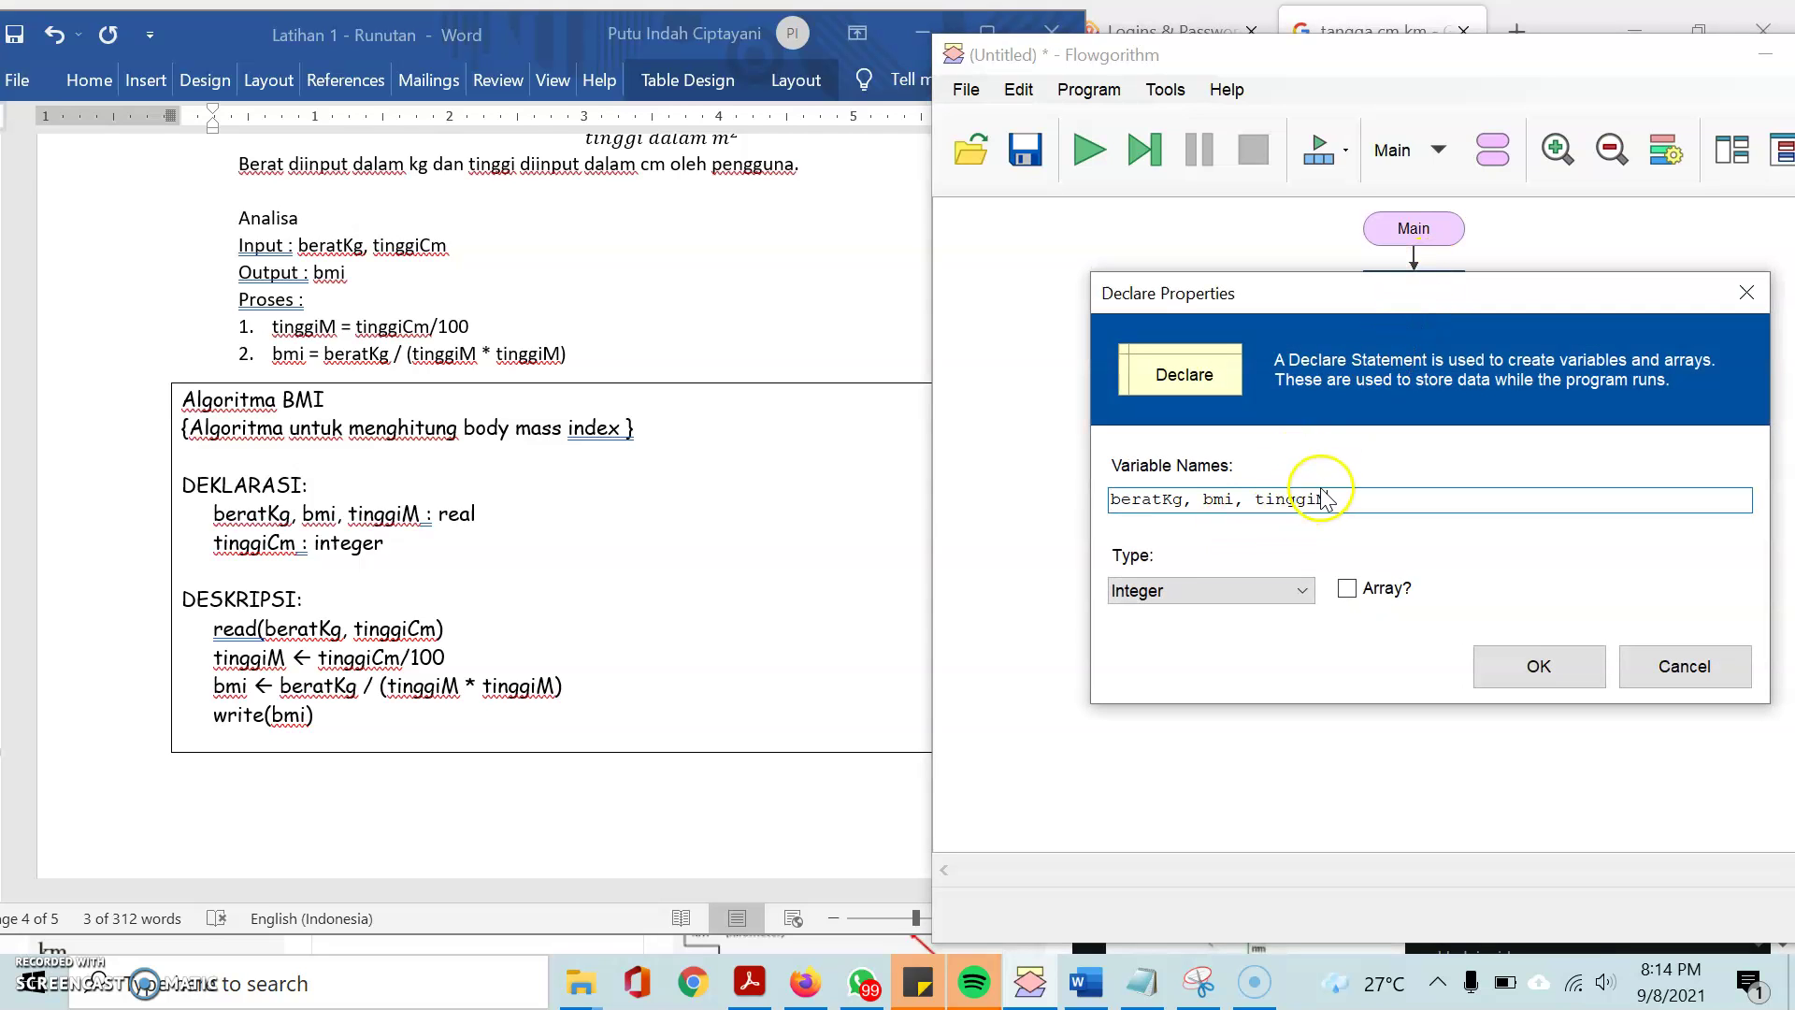
pyautogui.click(1274, 590)
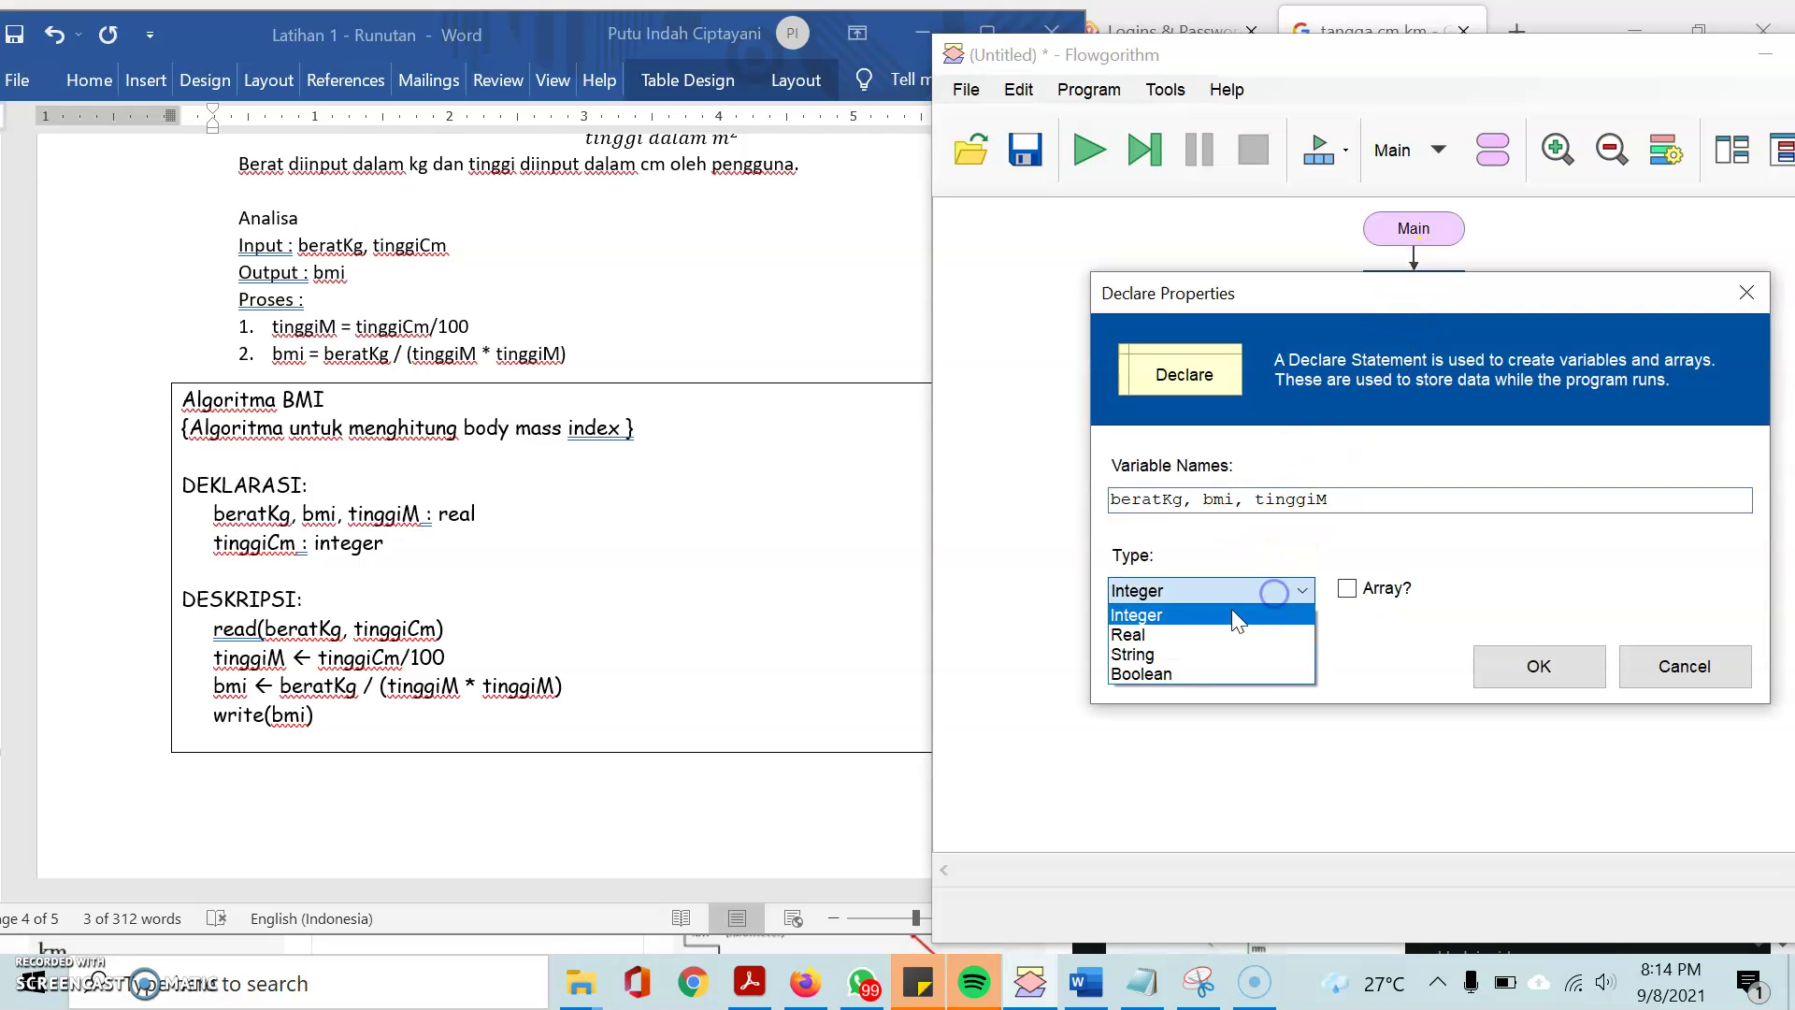
pyautogui.click(1189, 637)
pyautogui.click(1534, 665)
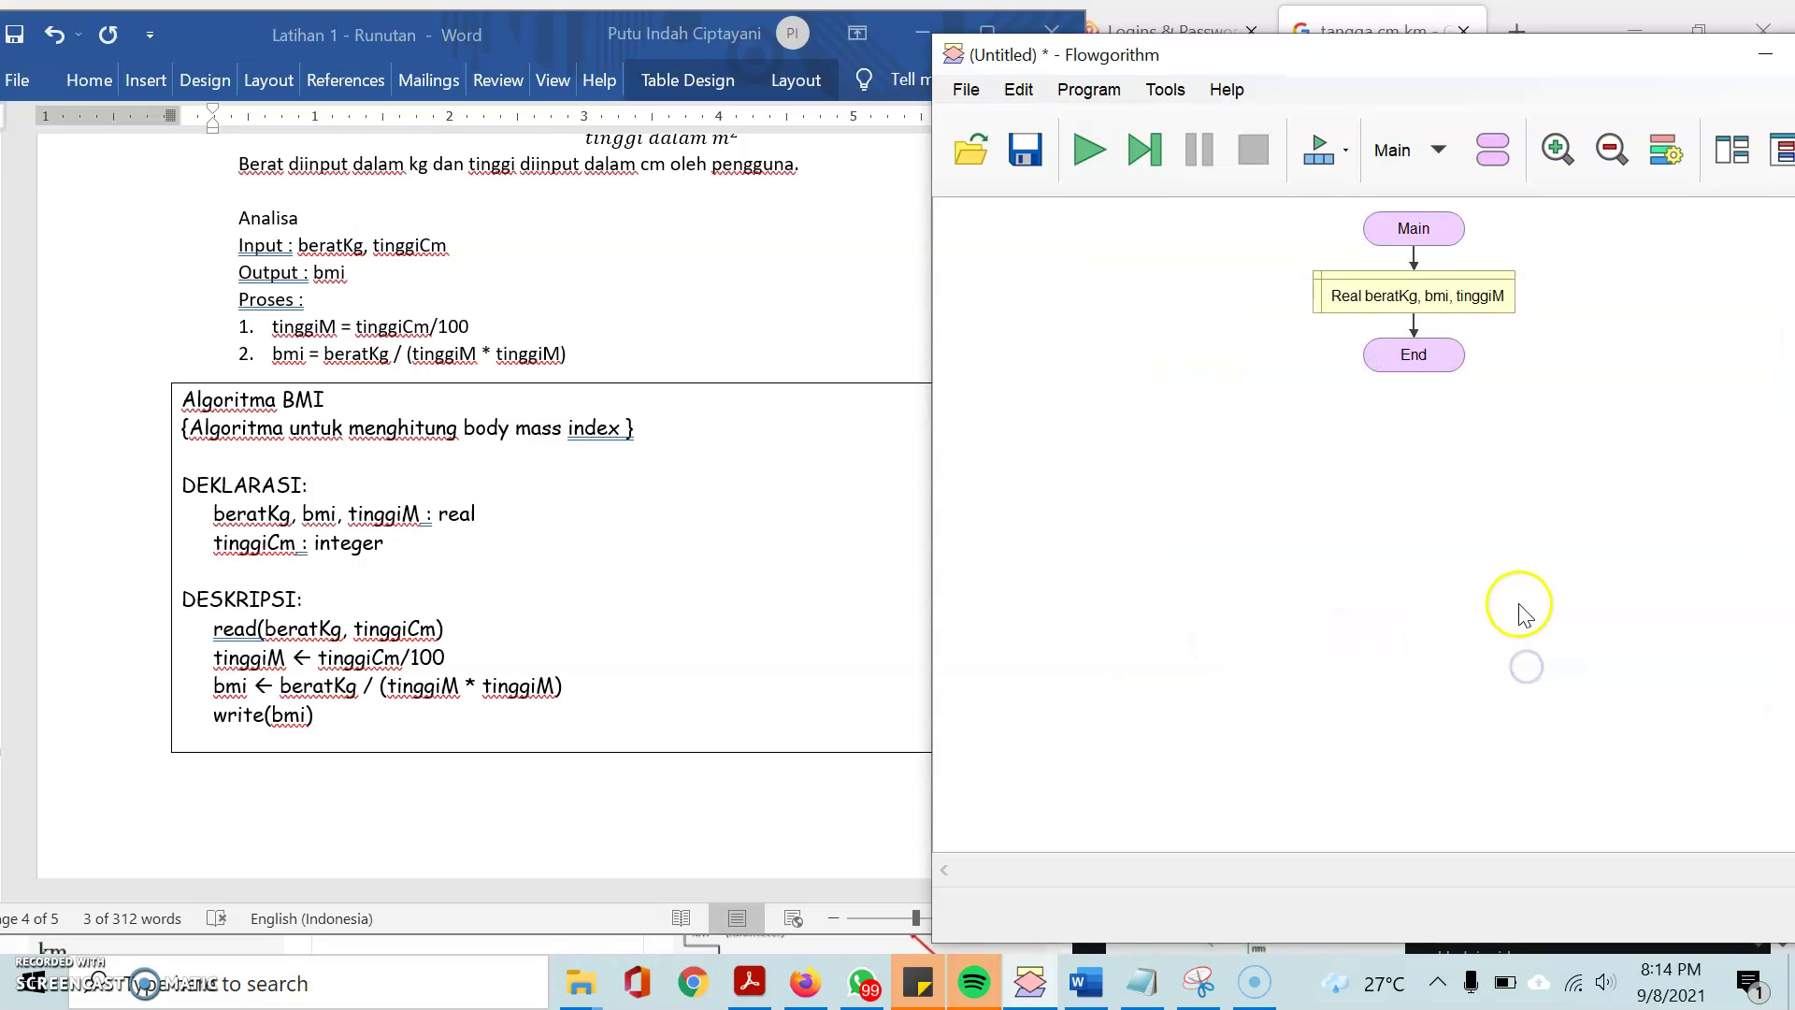
# Add a second Declare statement below the Real one for "tinggiCm" as Integer, copying the name from the pseudocode
pyautogui.click(241, 545)
pyautogui.doubleClick(243, 545)
pyautogui.hotkey('ctrl', 'c')
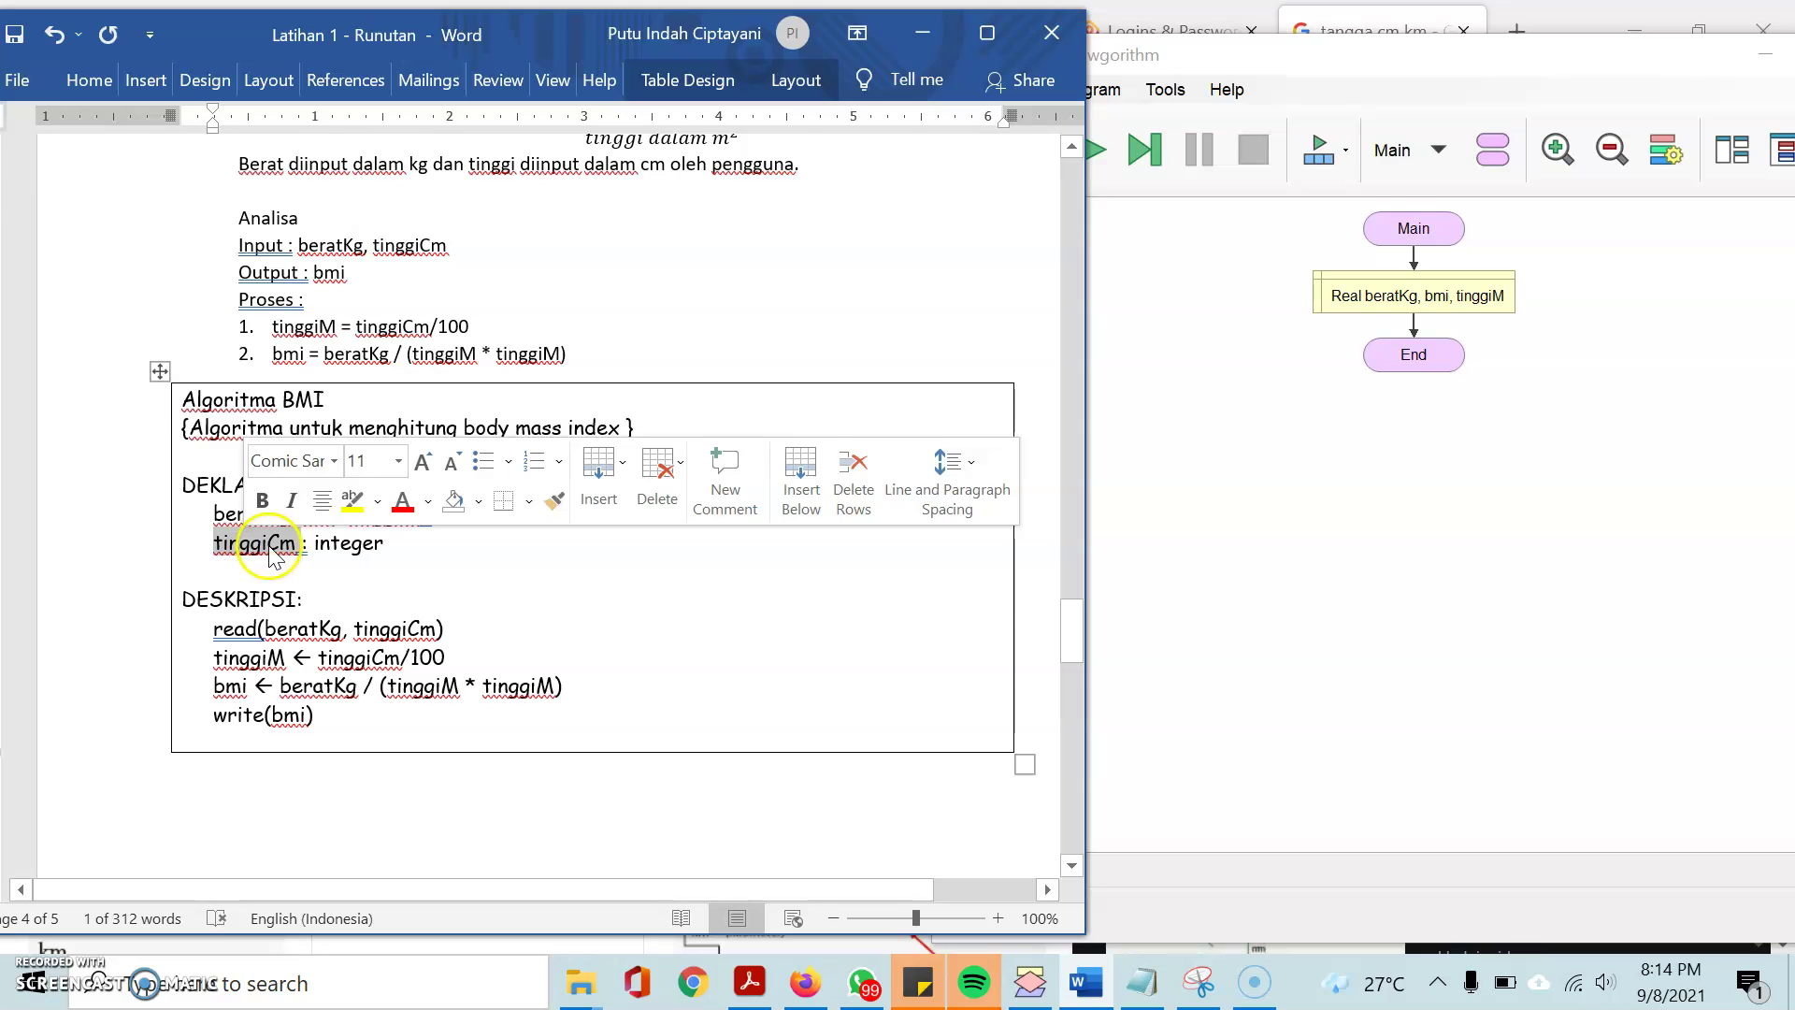
pyautogui.click(1412, 327)
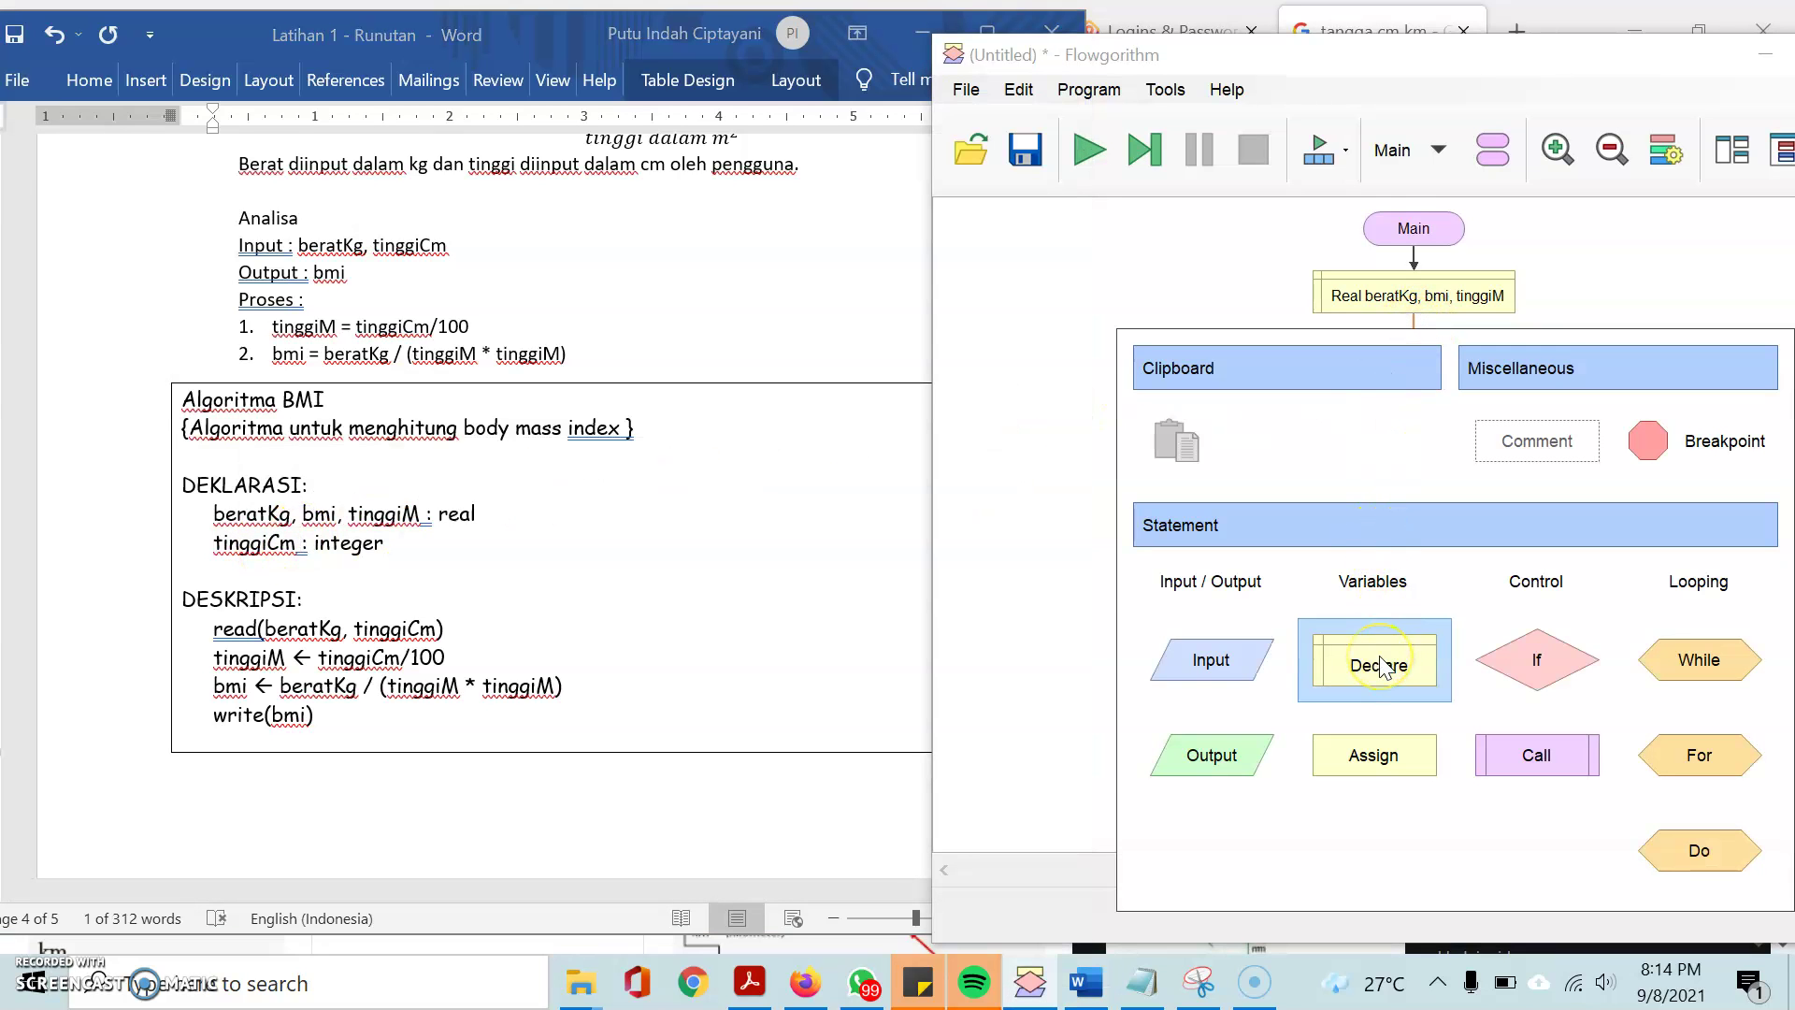
pyautogui.click(1382, 665)
pyautogui.doubleClick(1414, 358)
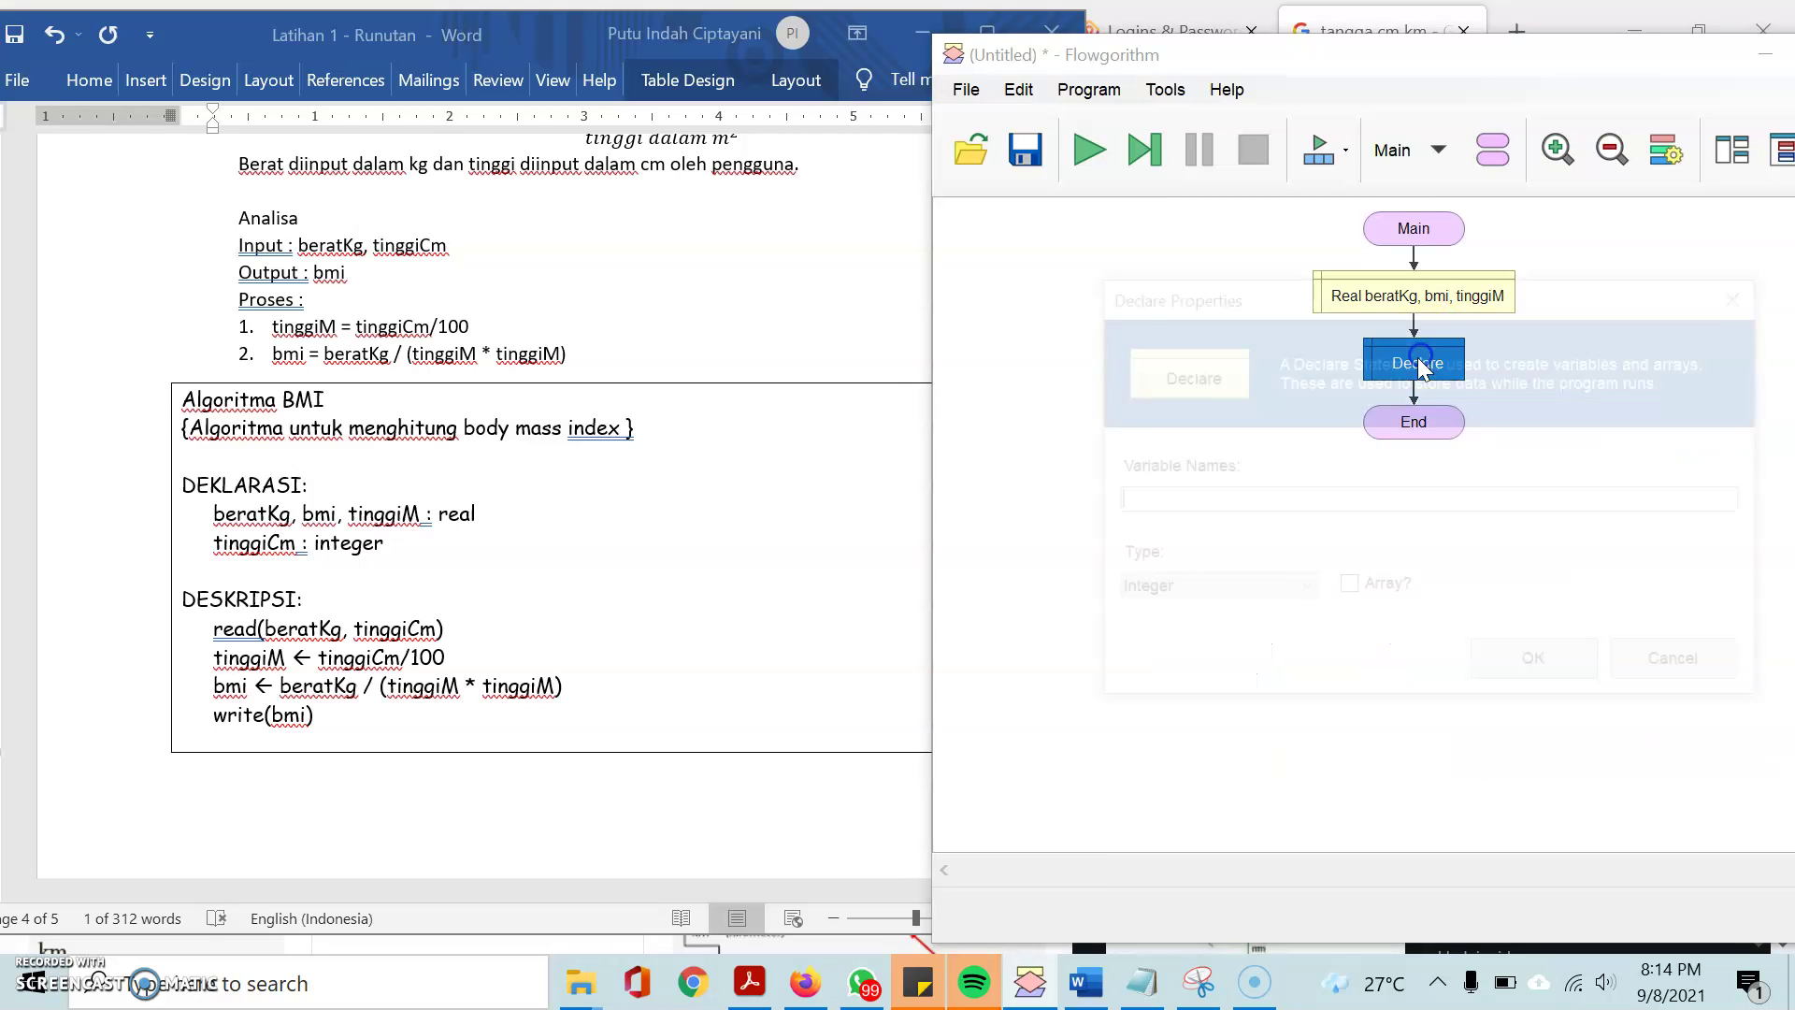
pyautogui.rightClick(1132, 498)
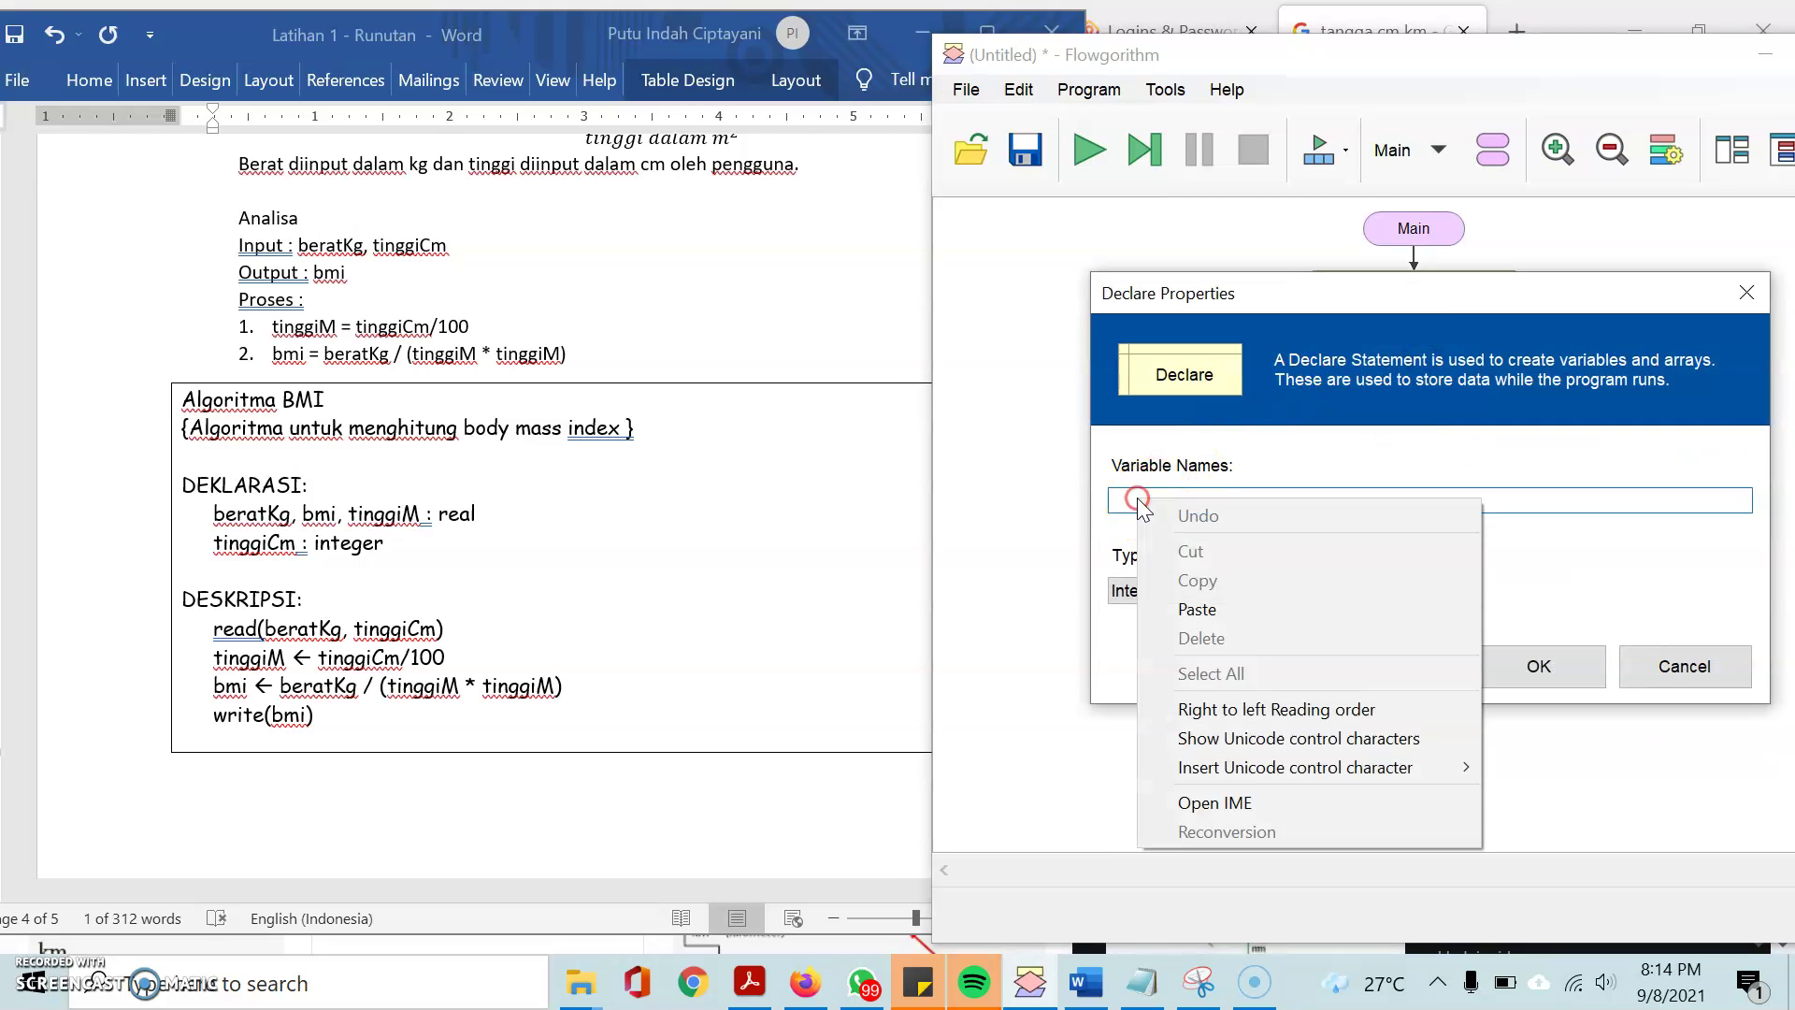
pyautogui.click(1204, 608)
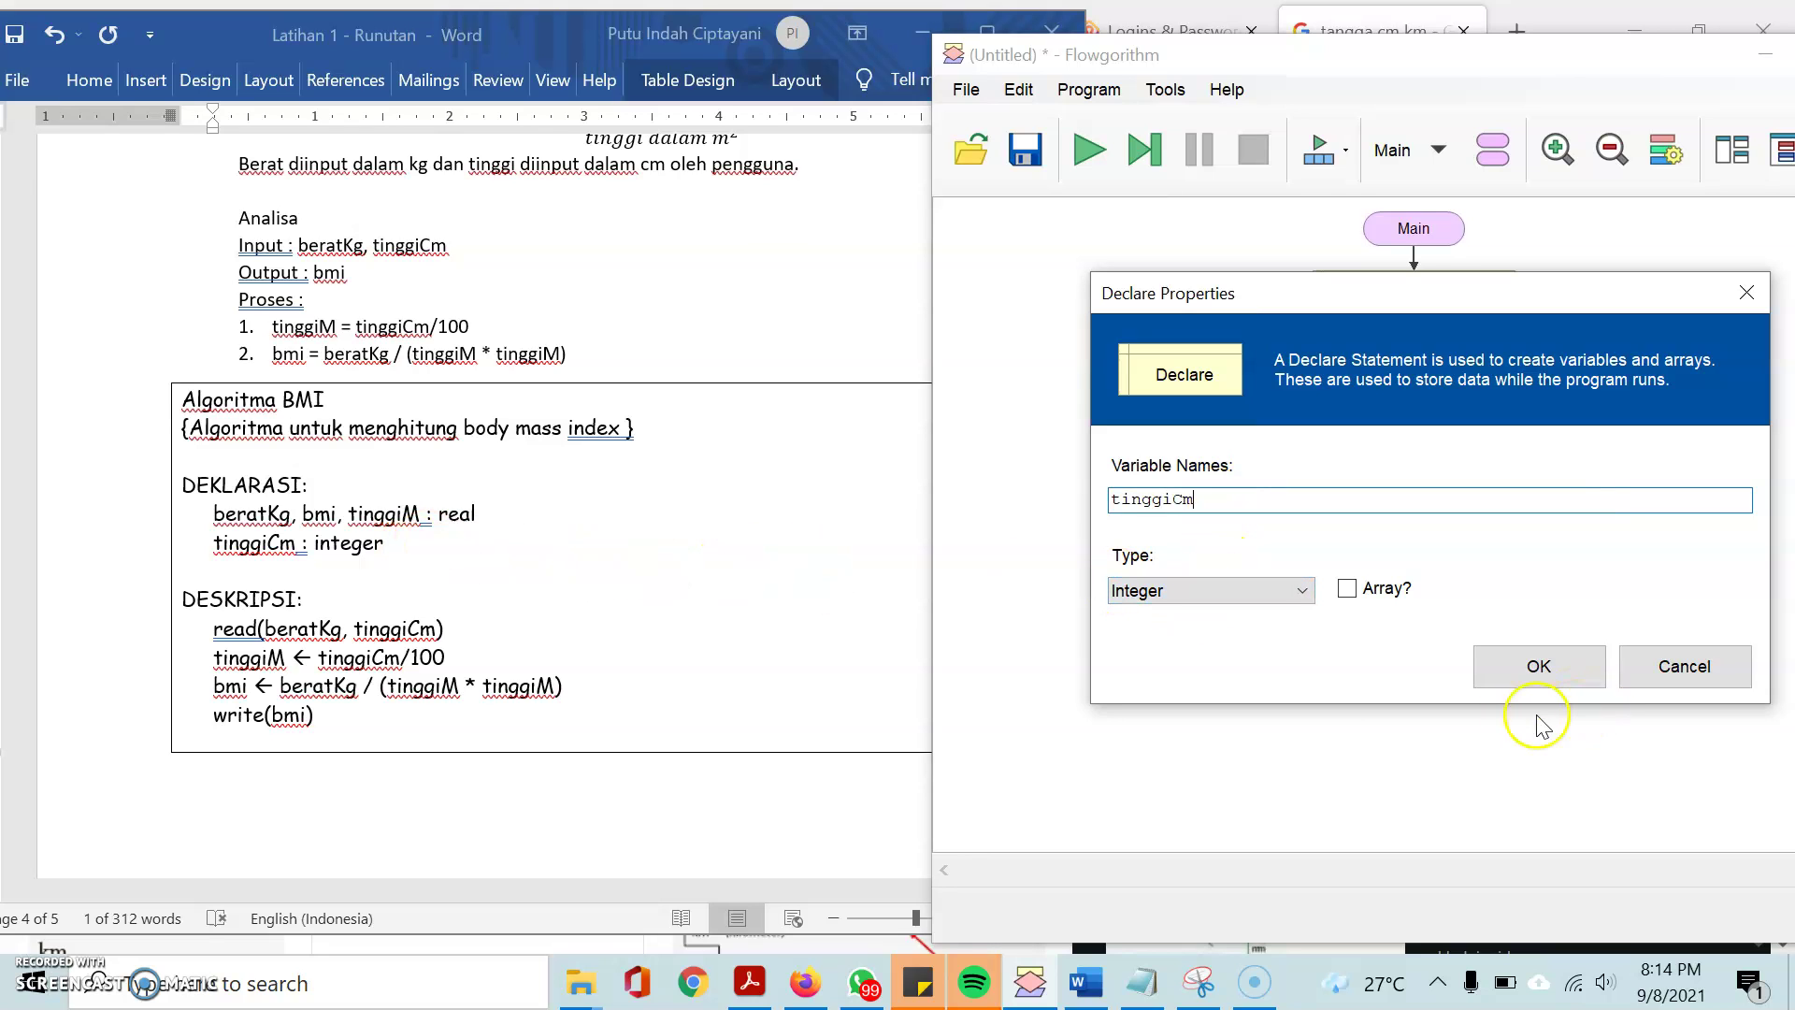
pyautogui.click(1524, 668)
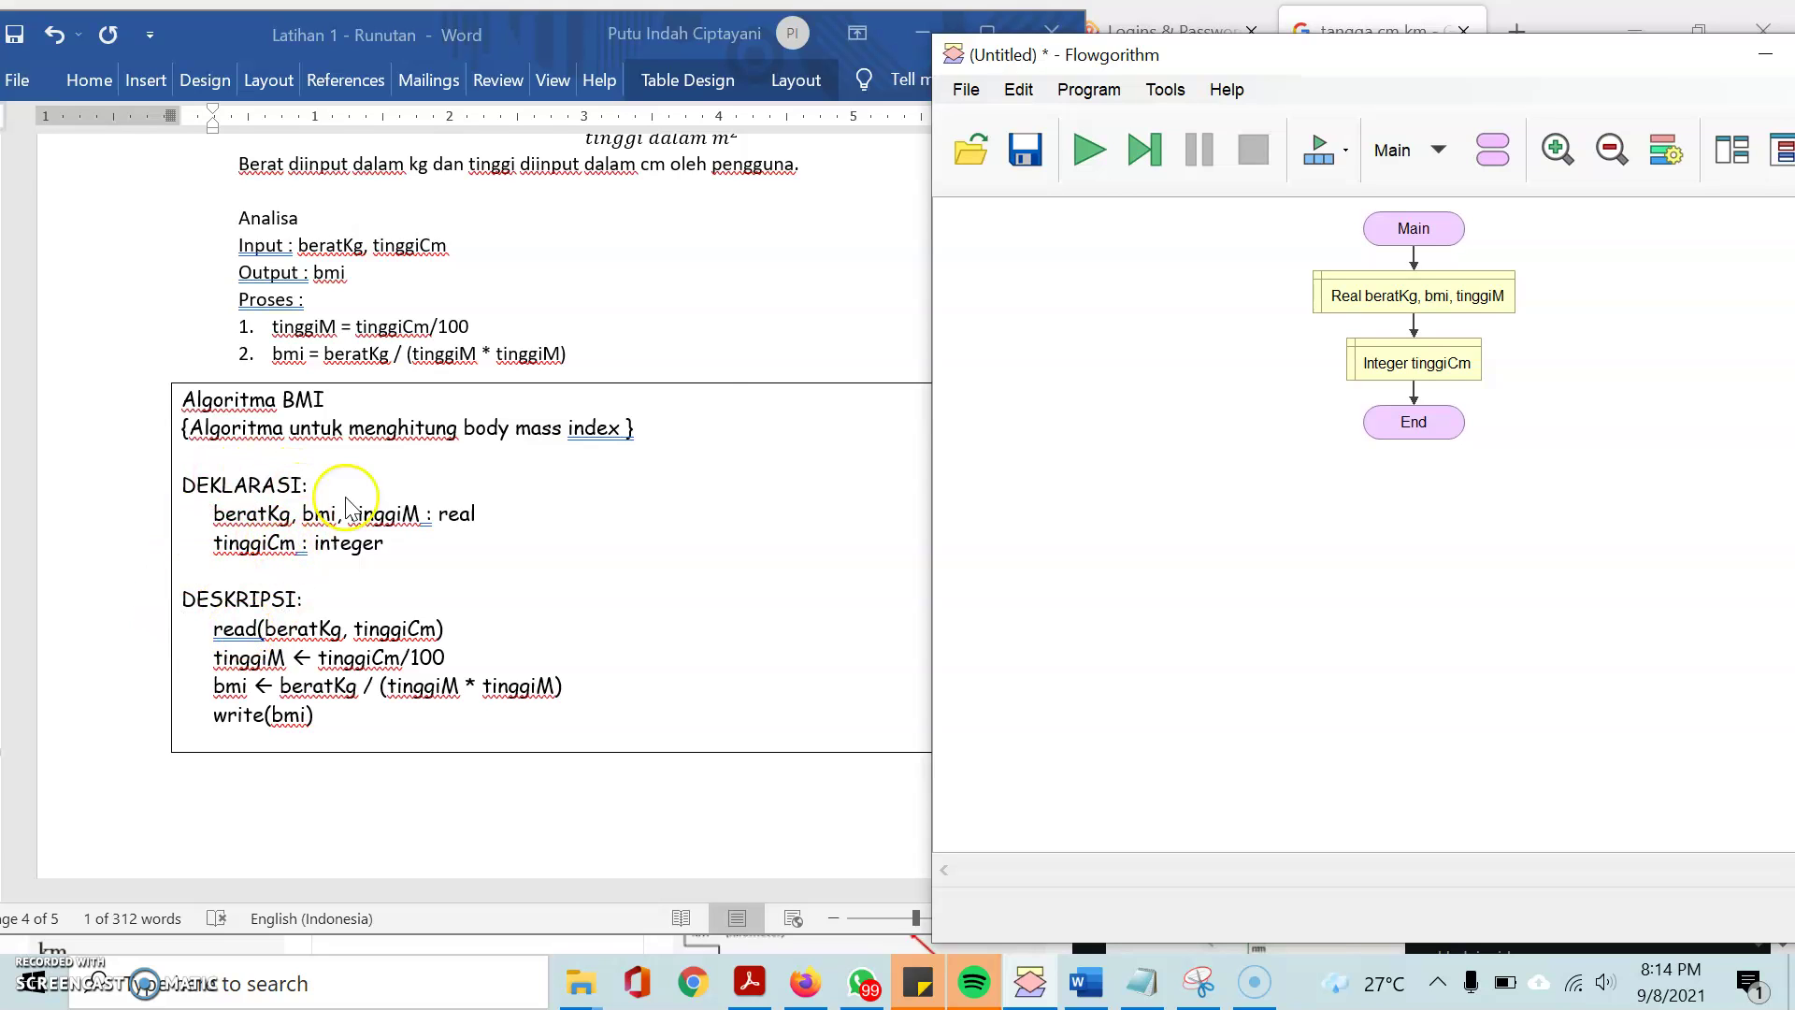
# Add an Input statement for the variable "beratKg" below the Integer declaration
pyautogui.click(1412, 390)
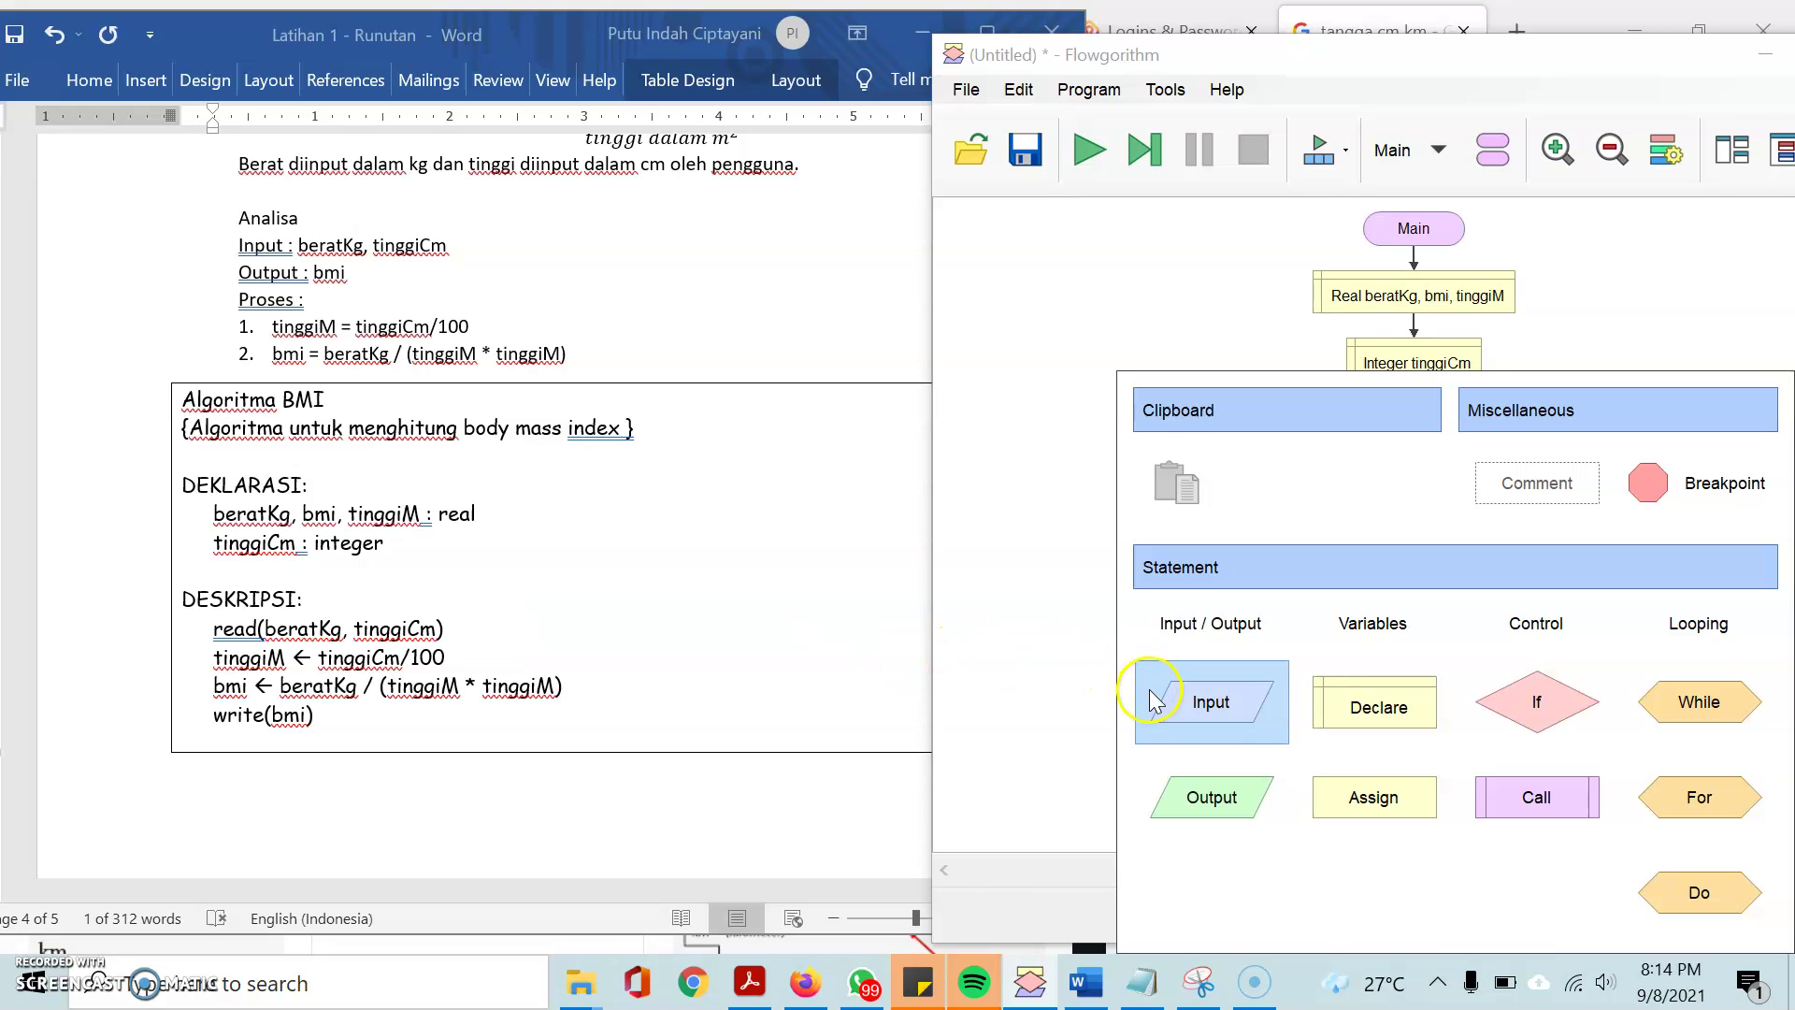
pyautogui.click(1174, 709)
pyautogui.doubleClick(1412, 417)
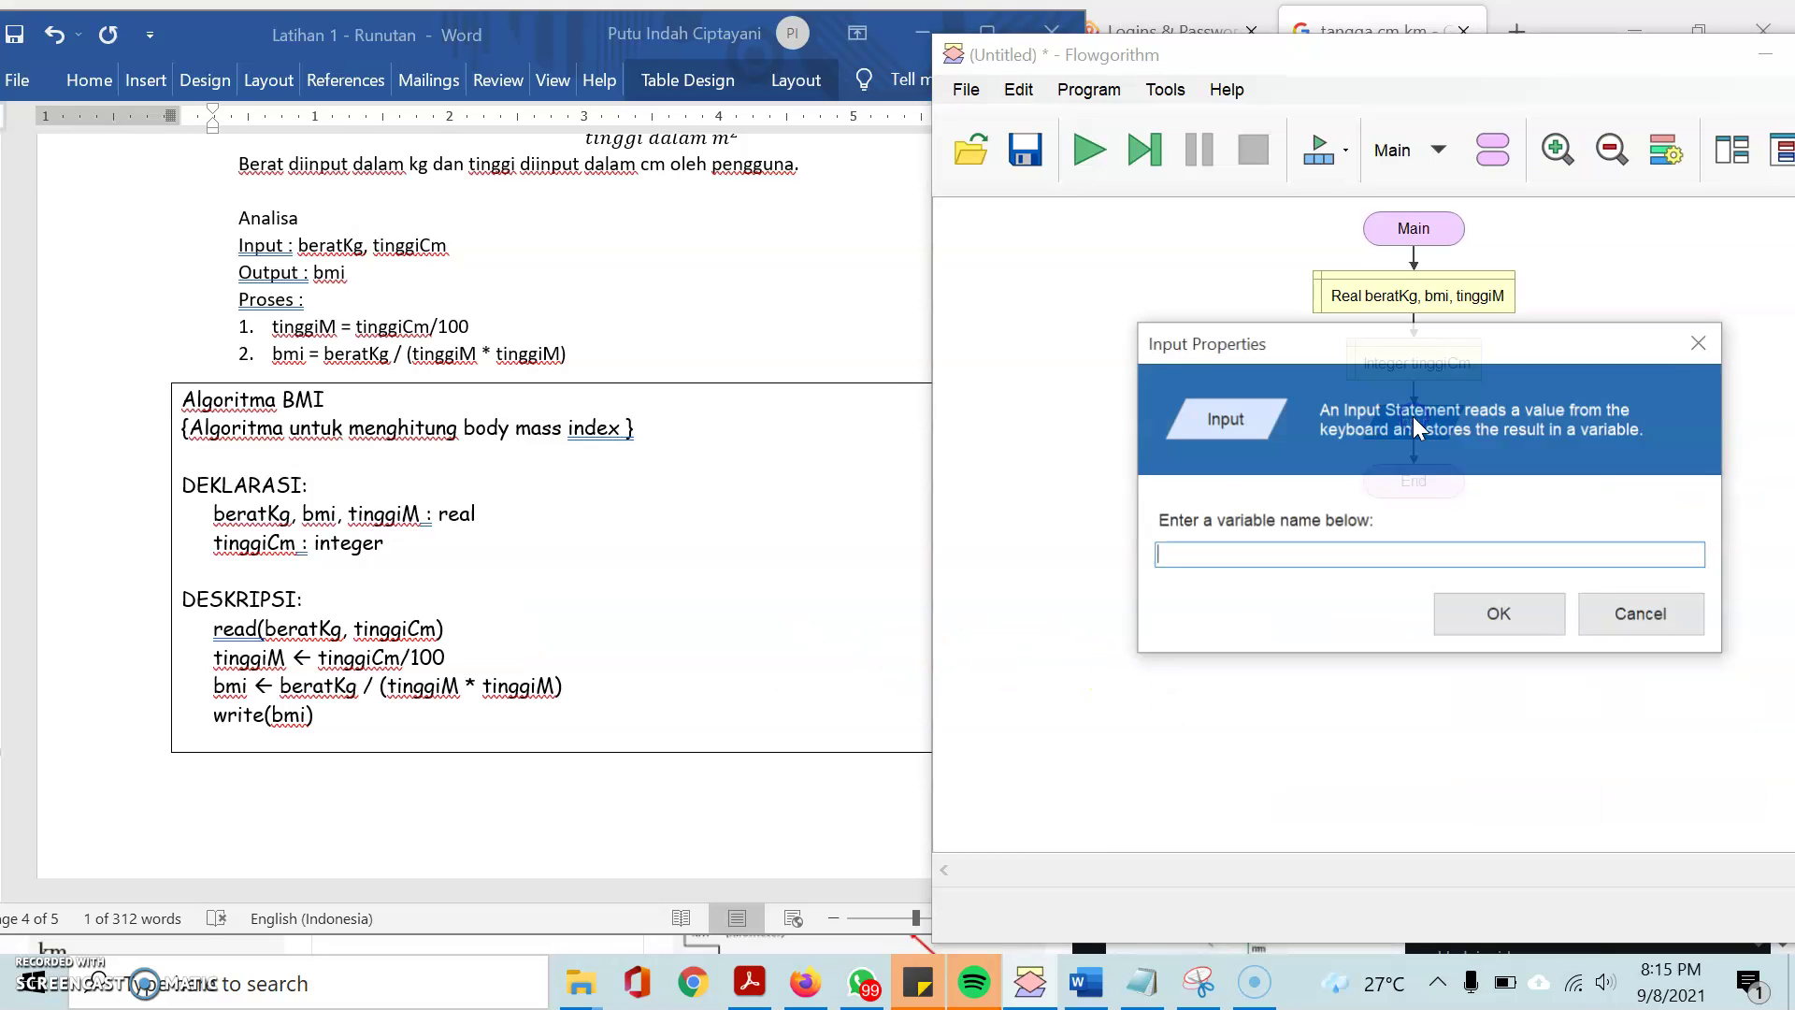
pyautogui.write('beratKg')
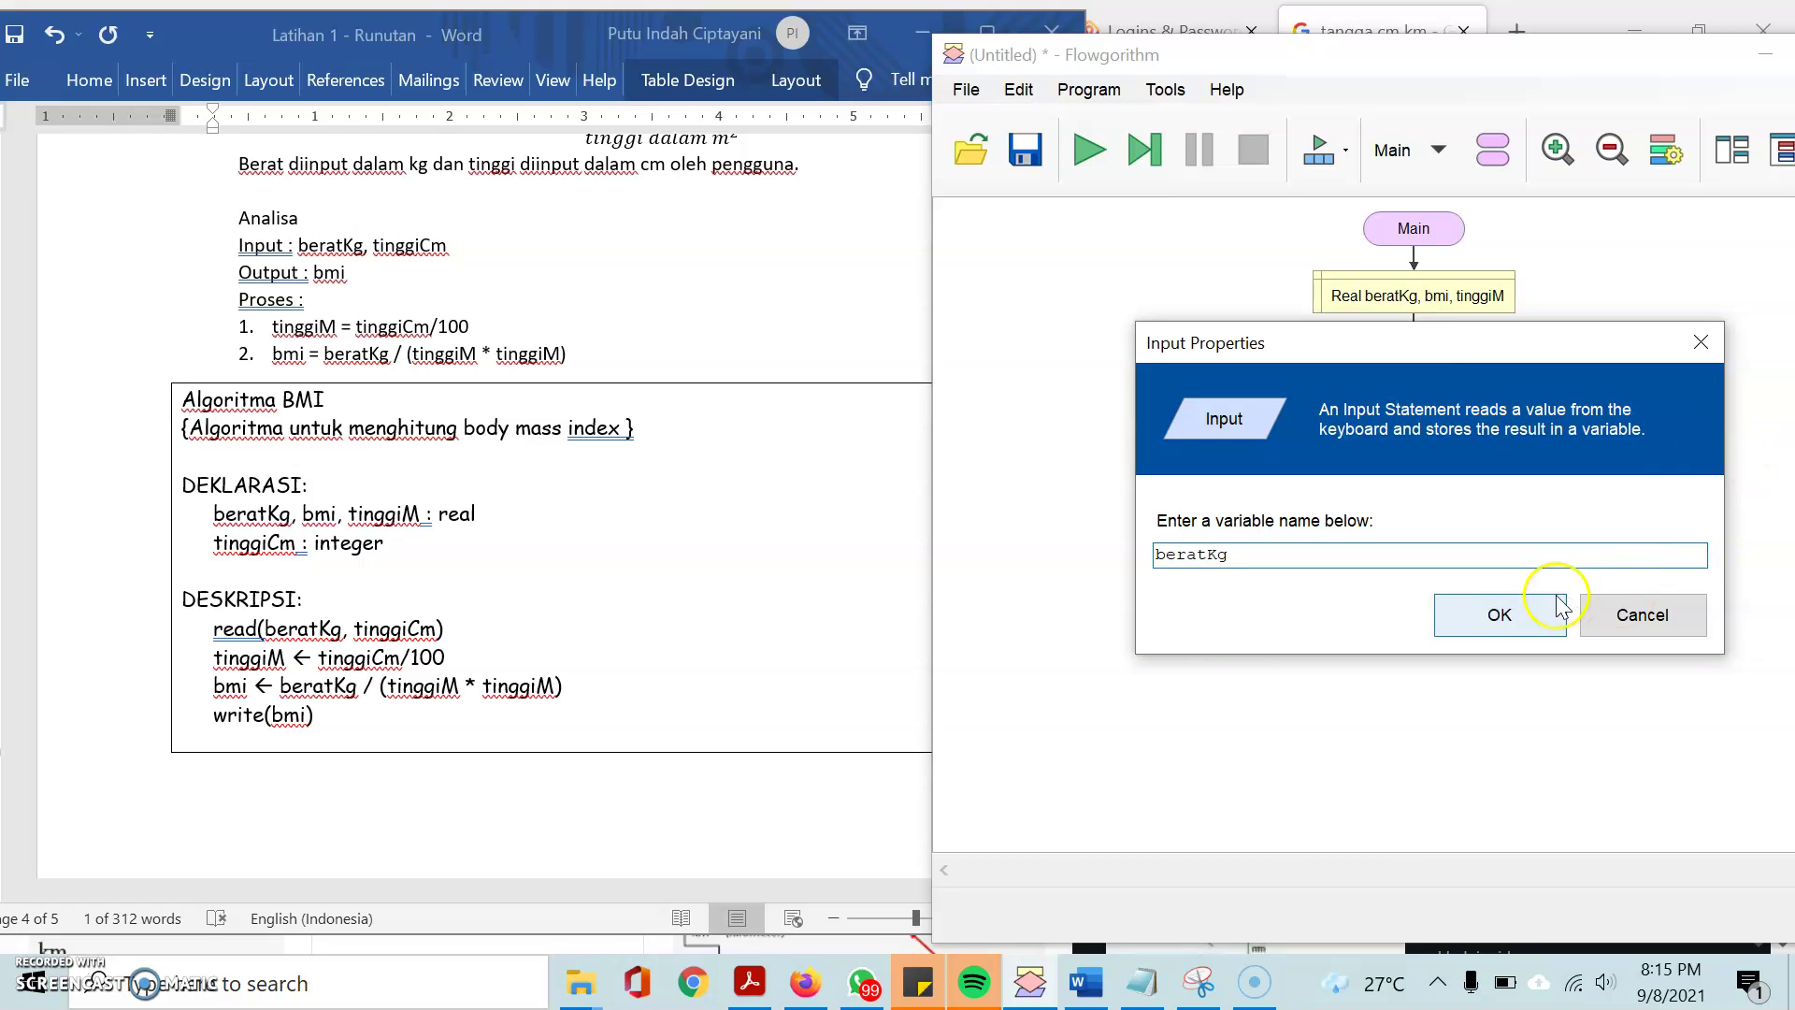
pyautogui.click(1500, 614)
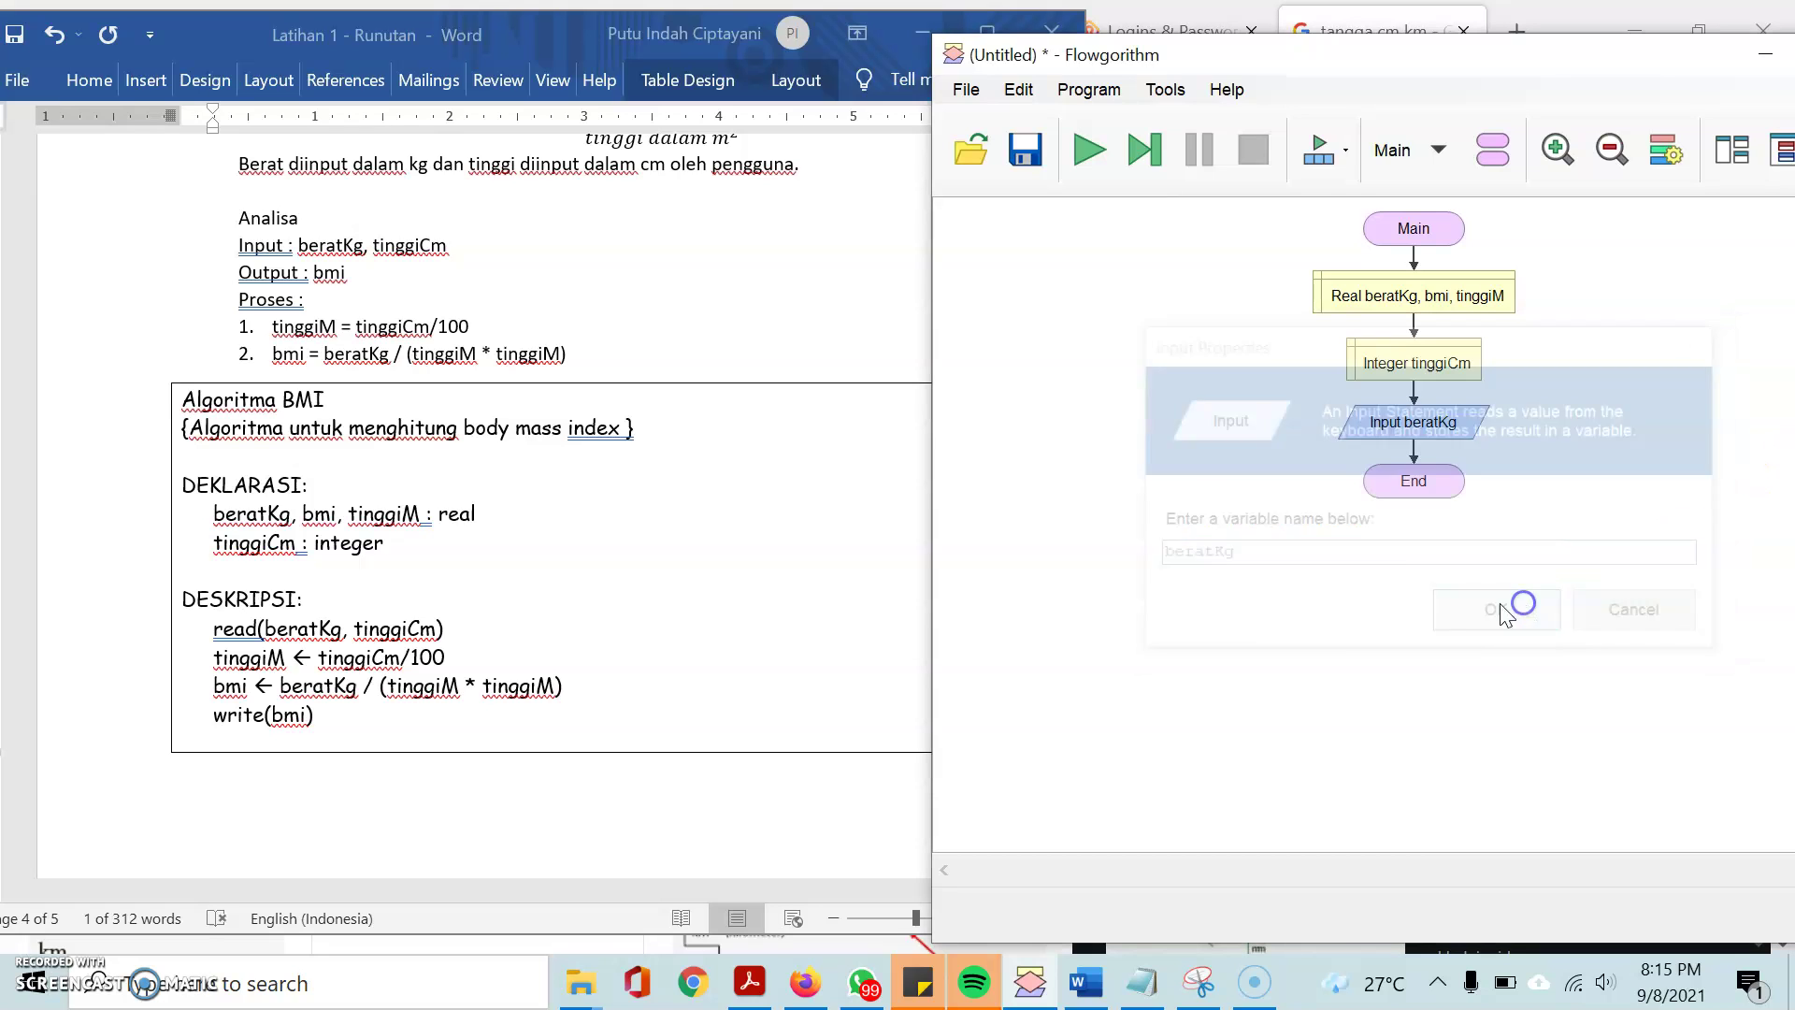
# Add another Input statement for the variable "tinggiCm" directly below the beratKg input
pyautogui.click(1414, 457)
pyautogui.click(1214, 702)
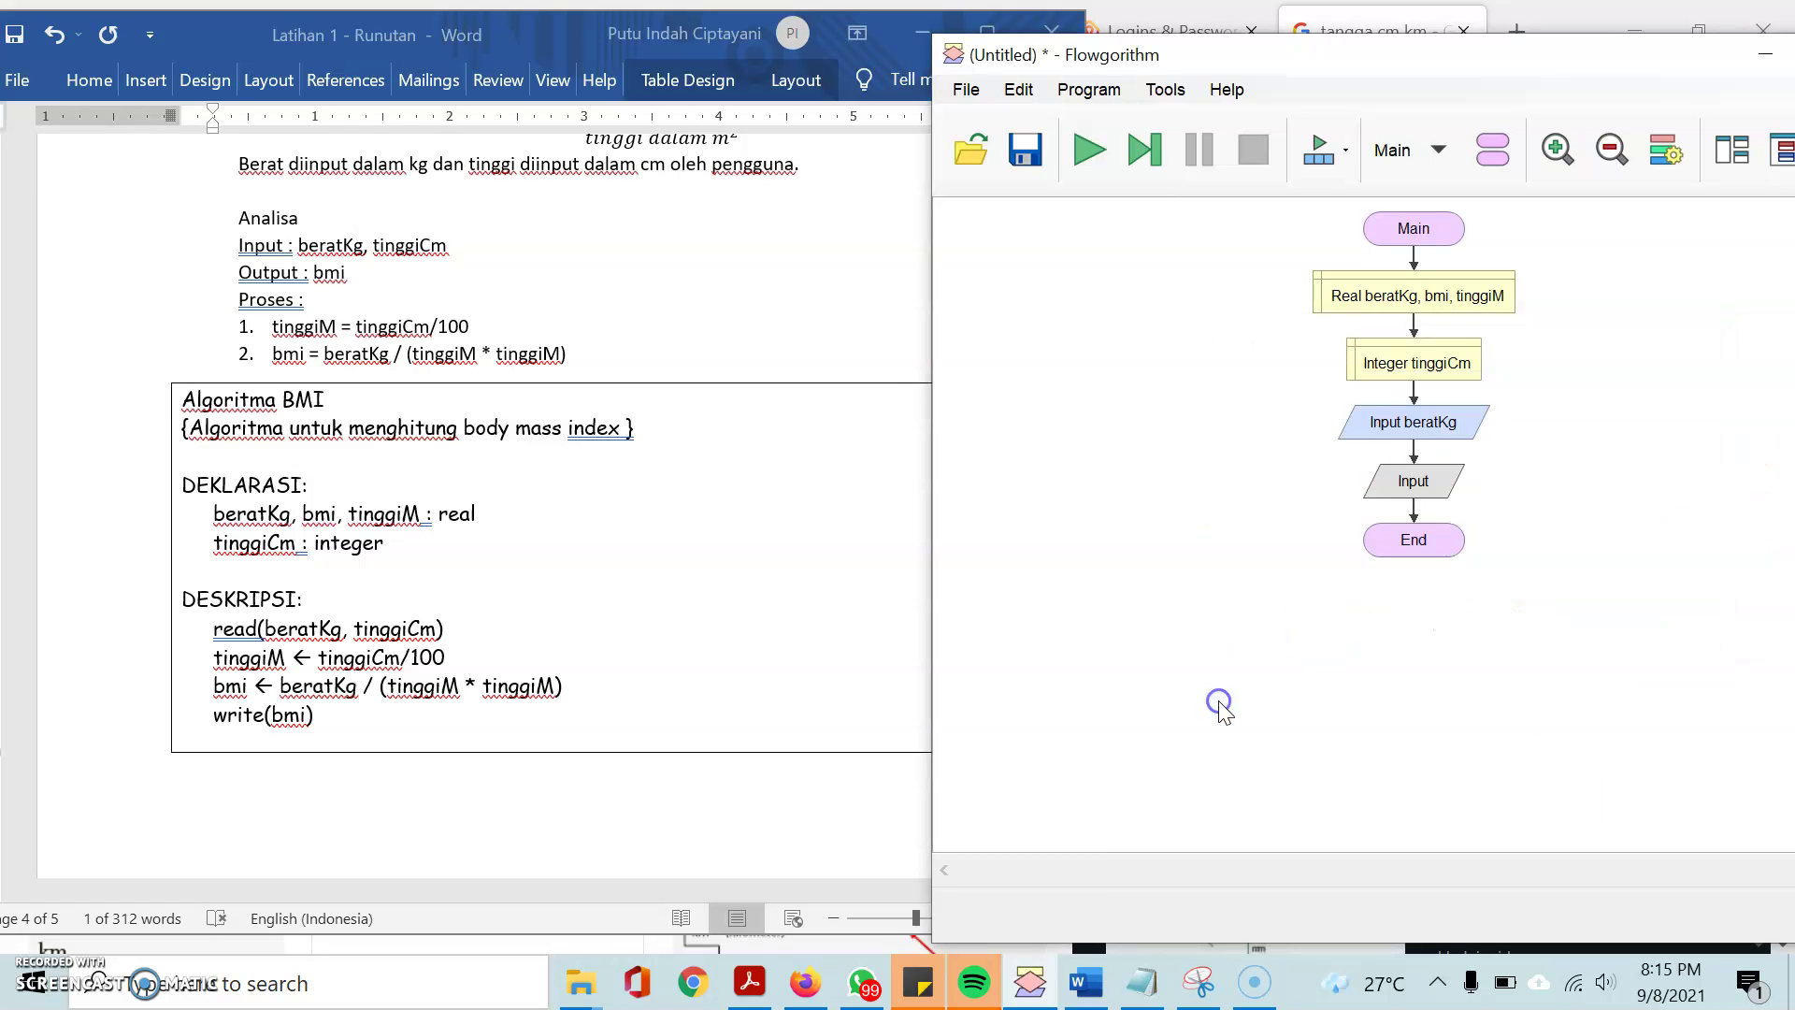
pyautogui.click(1412, 480)
pyautogui.doubleClick(1408, 473)
pyautogui.write('tinggiCm')
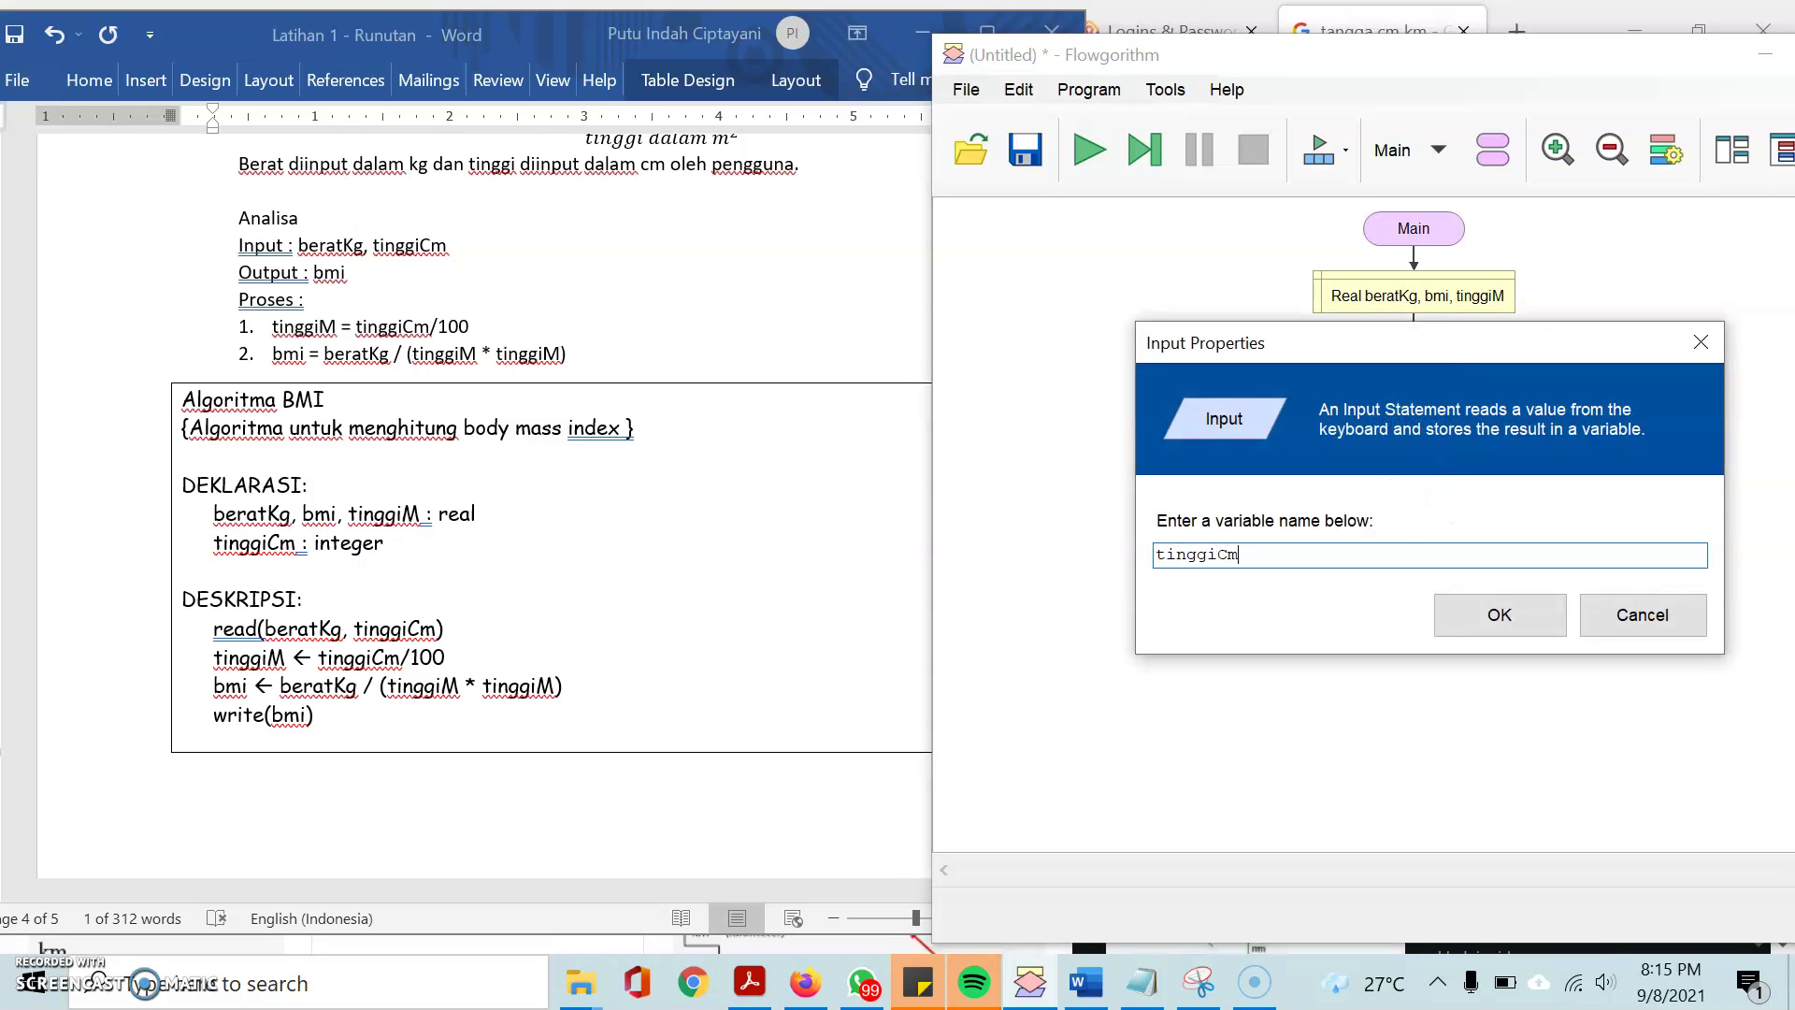
pyautogui.click(1545, 613)
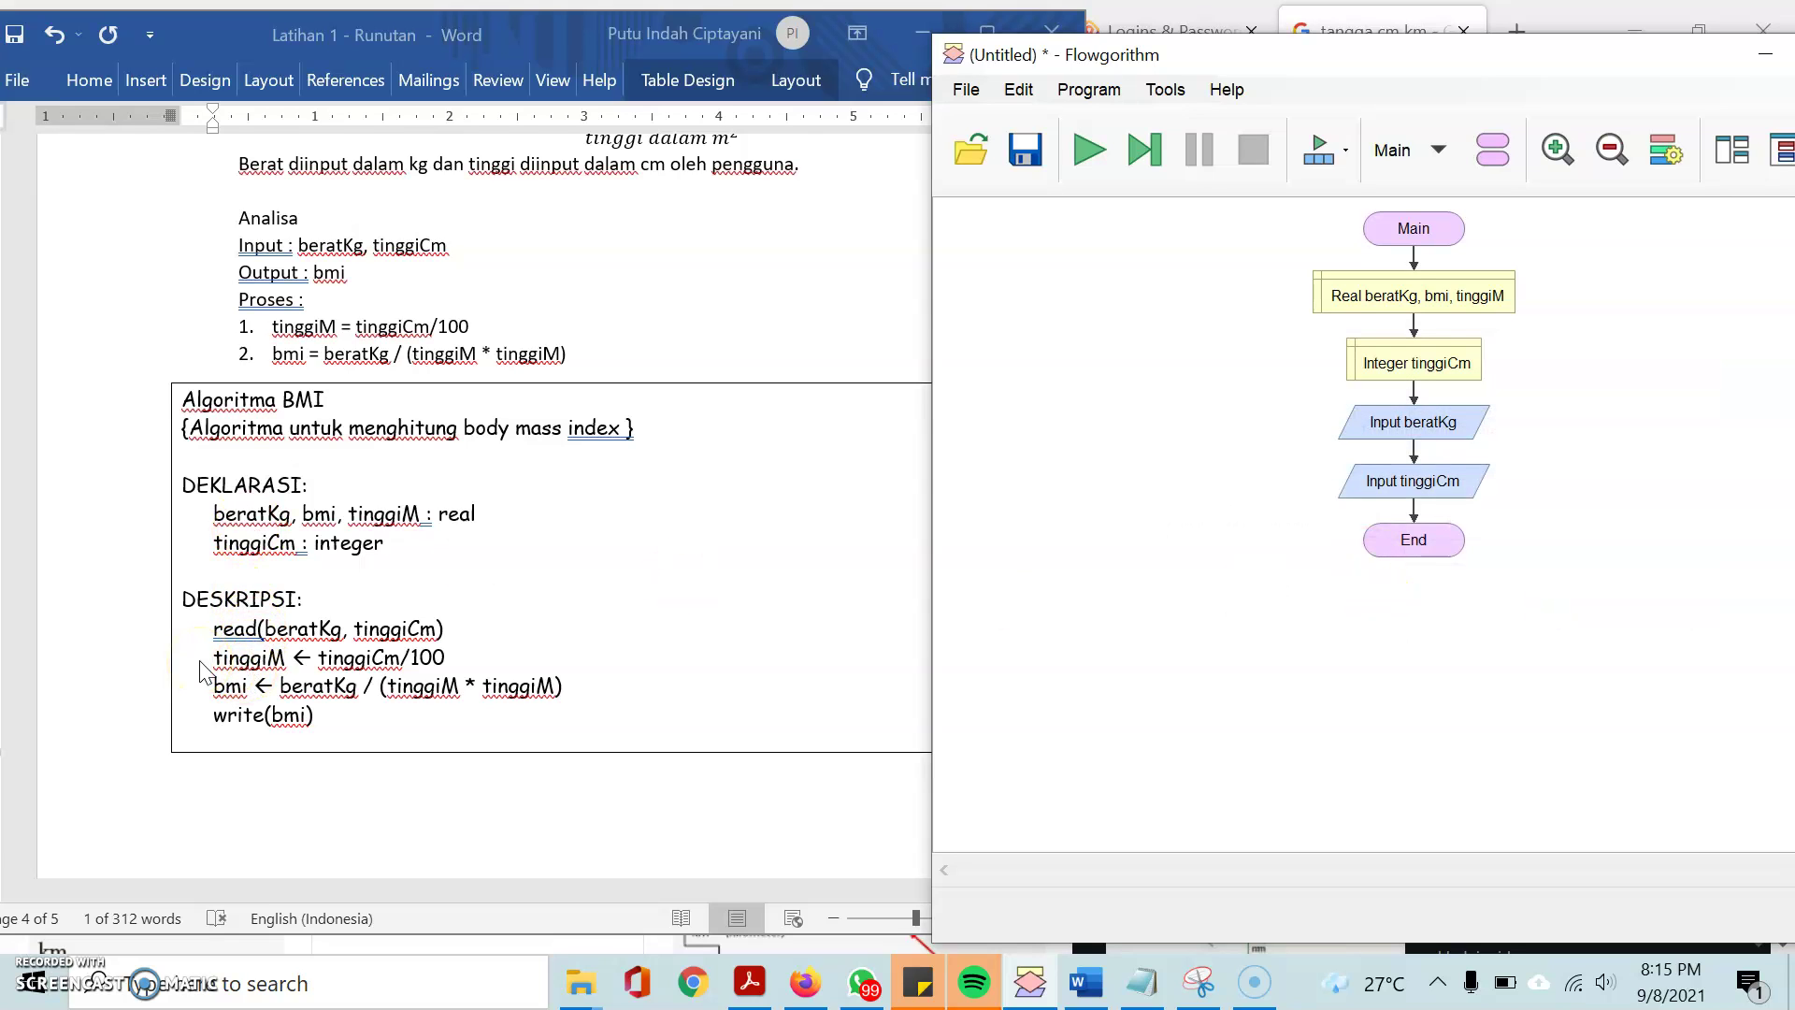
# Copy the expression "tinggiCm/100" from the pseudocode, and add an Assign statement below the tinggiCm input, opening its properties
pyautogui.click(319, 660)
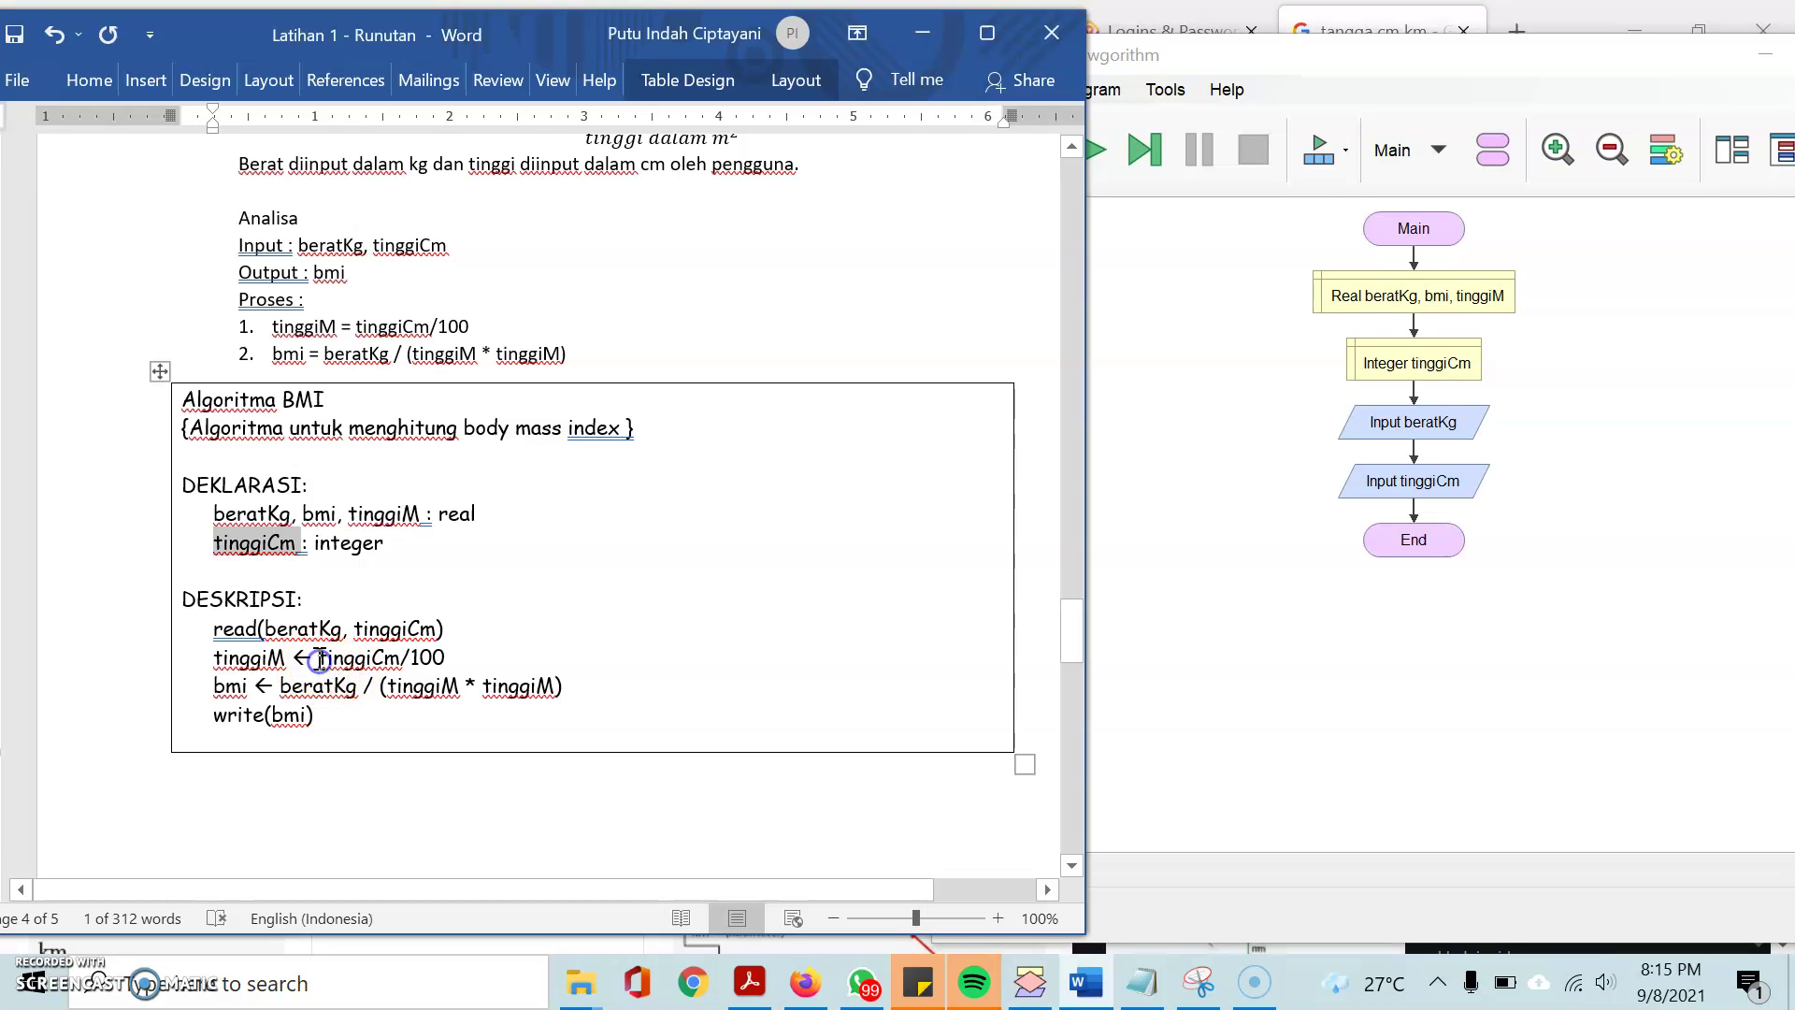
pyautogui.moveTo(320, 659); pyautogui.dragTo(447, 657)
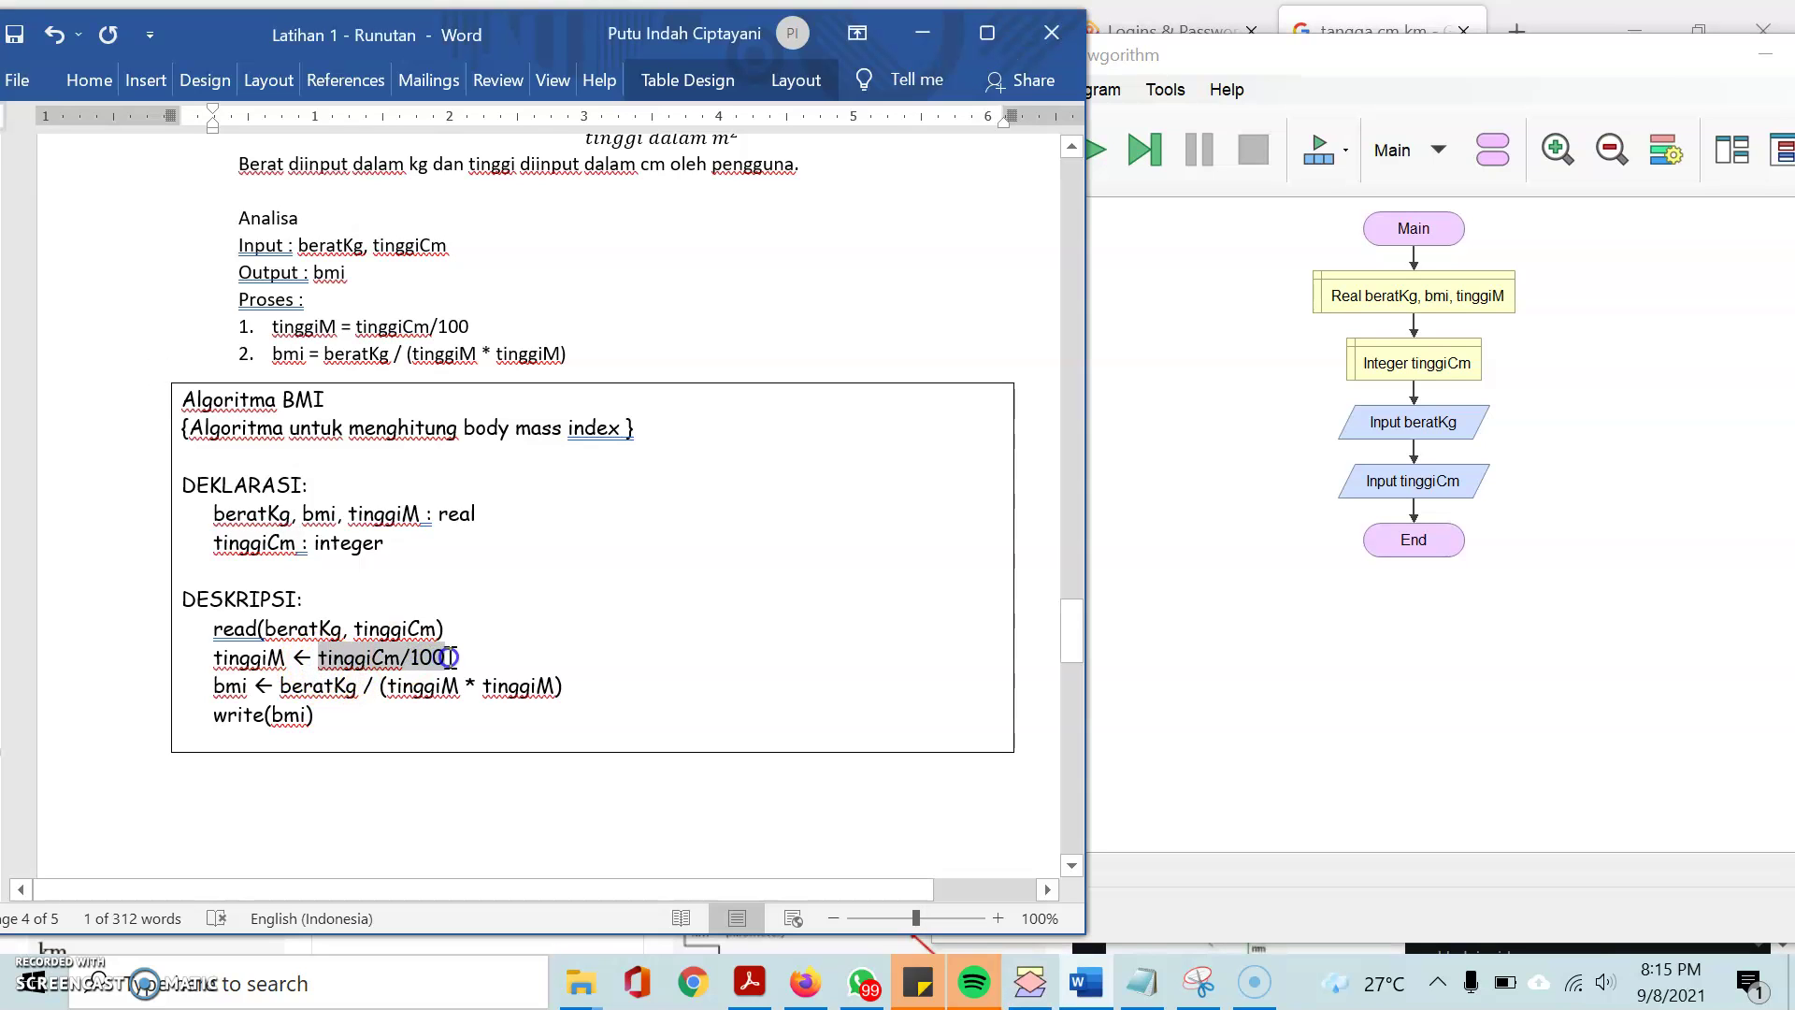
pyautogui.click(1414, 518)
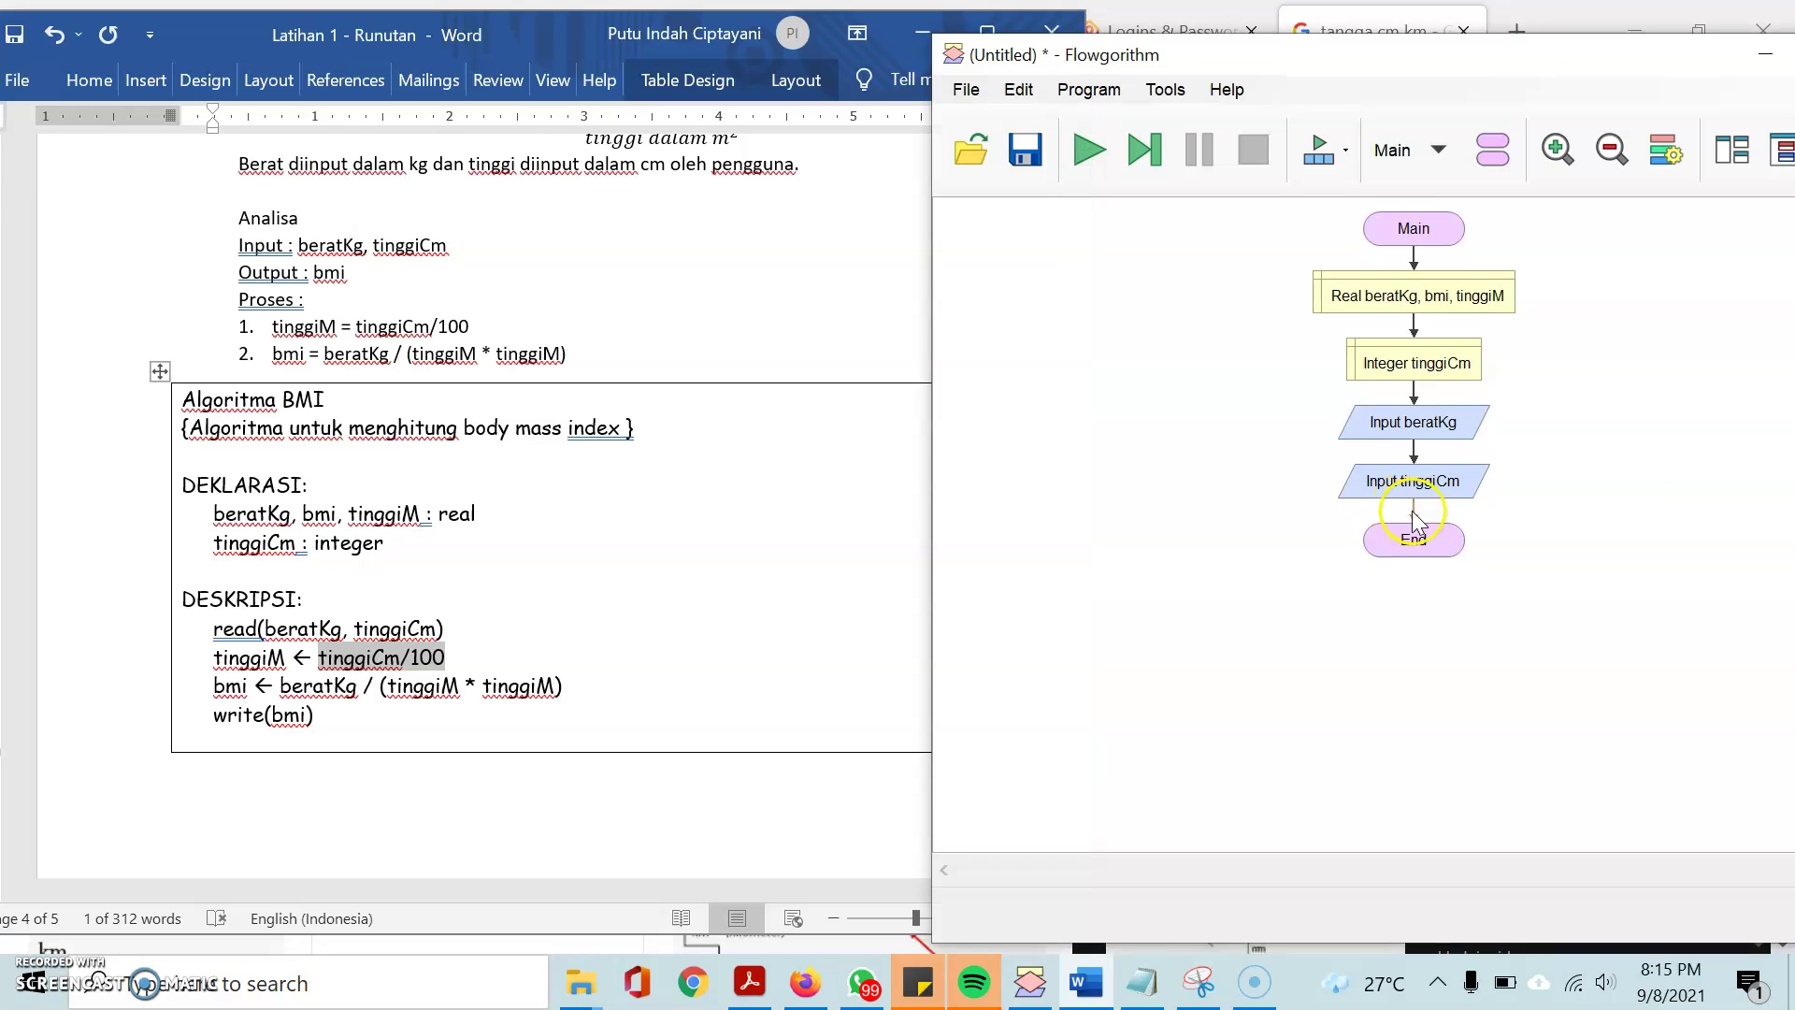
pyautogui.click(1414, 517)
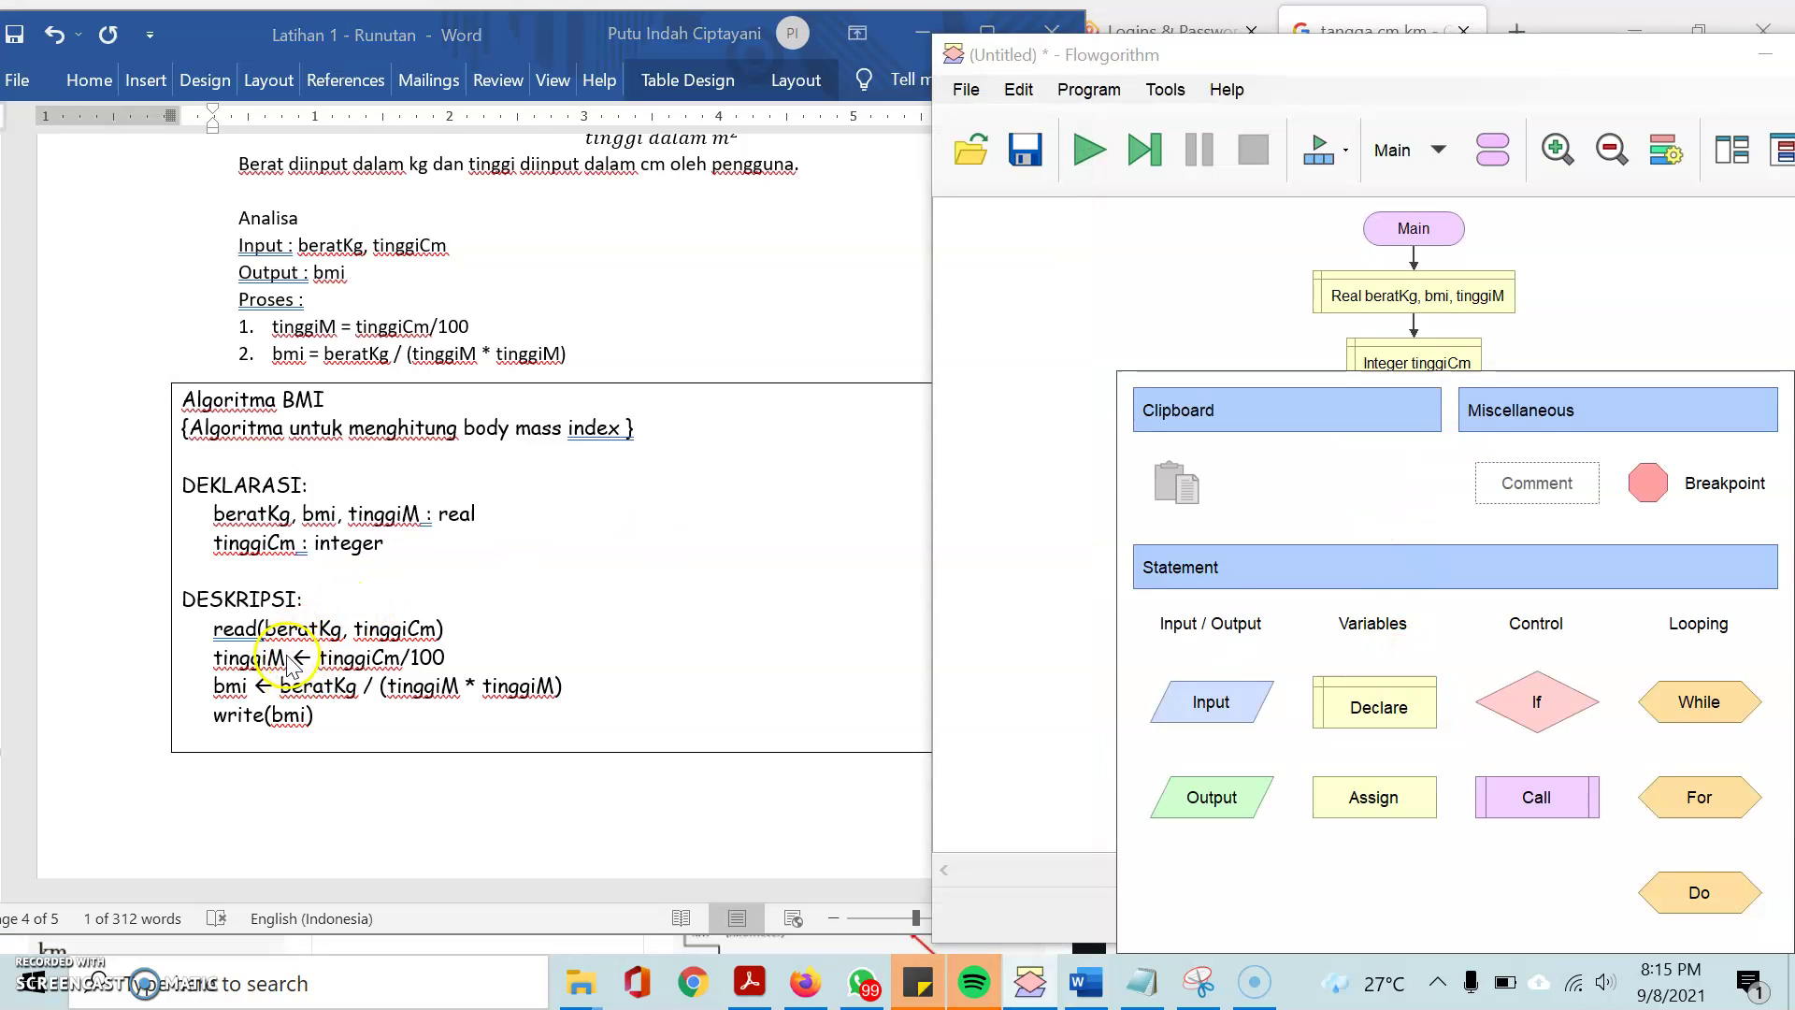
pyautogui.click(1372, 801)
pyautogui.doubleClick(1411, 539)
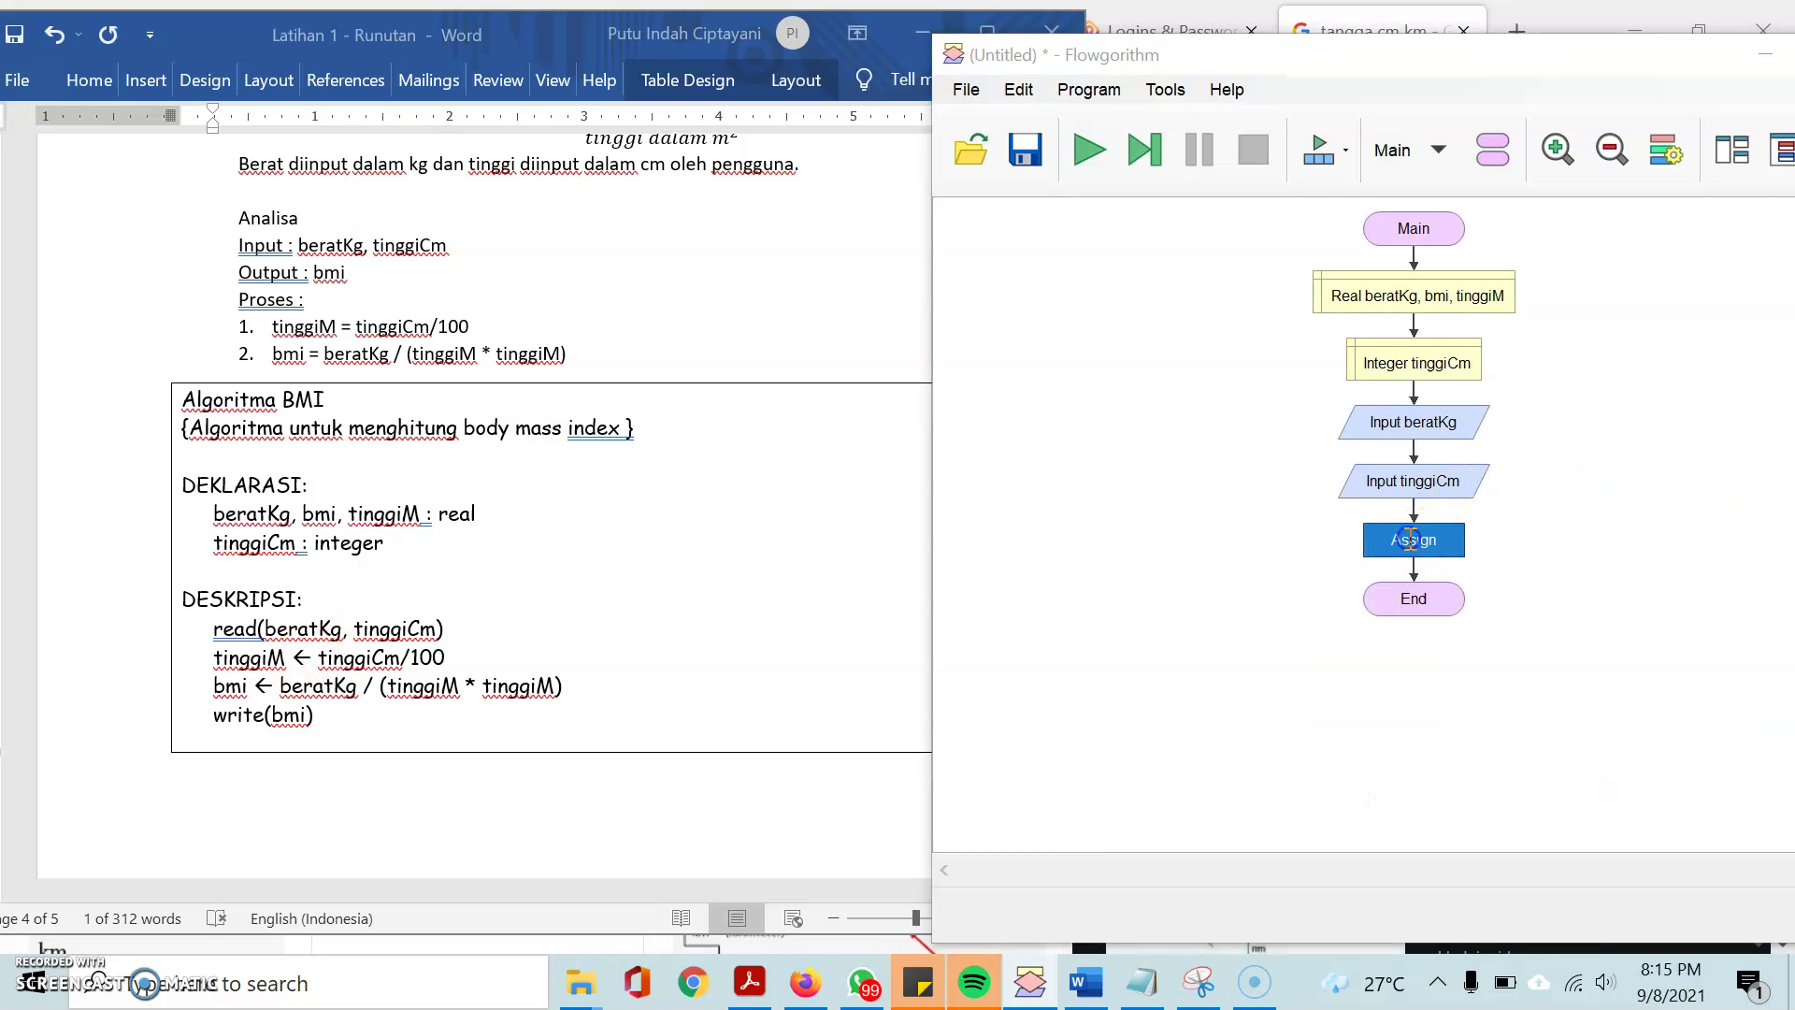